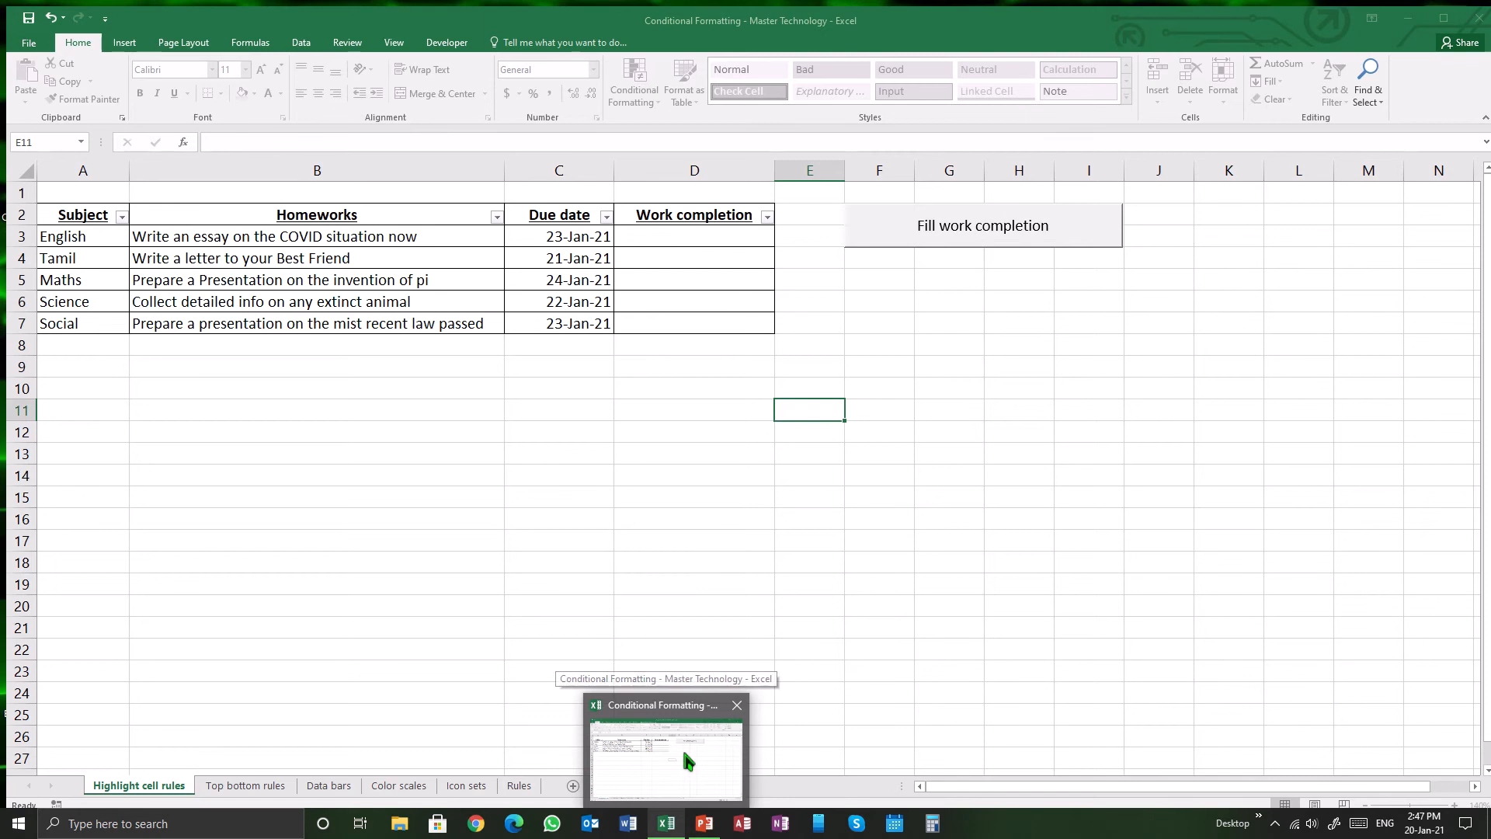
Step: Switch to the Conditional Formatting workbook in Excel and check its Share Workbook editing settings without changing them
{"action": "left_click", "coordinate": [687, 761]}
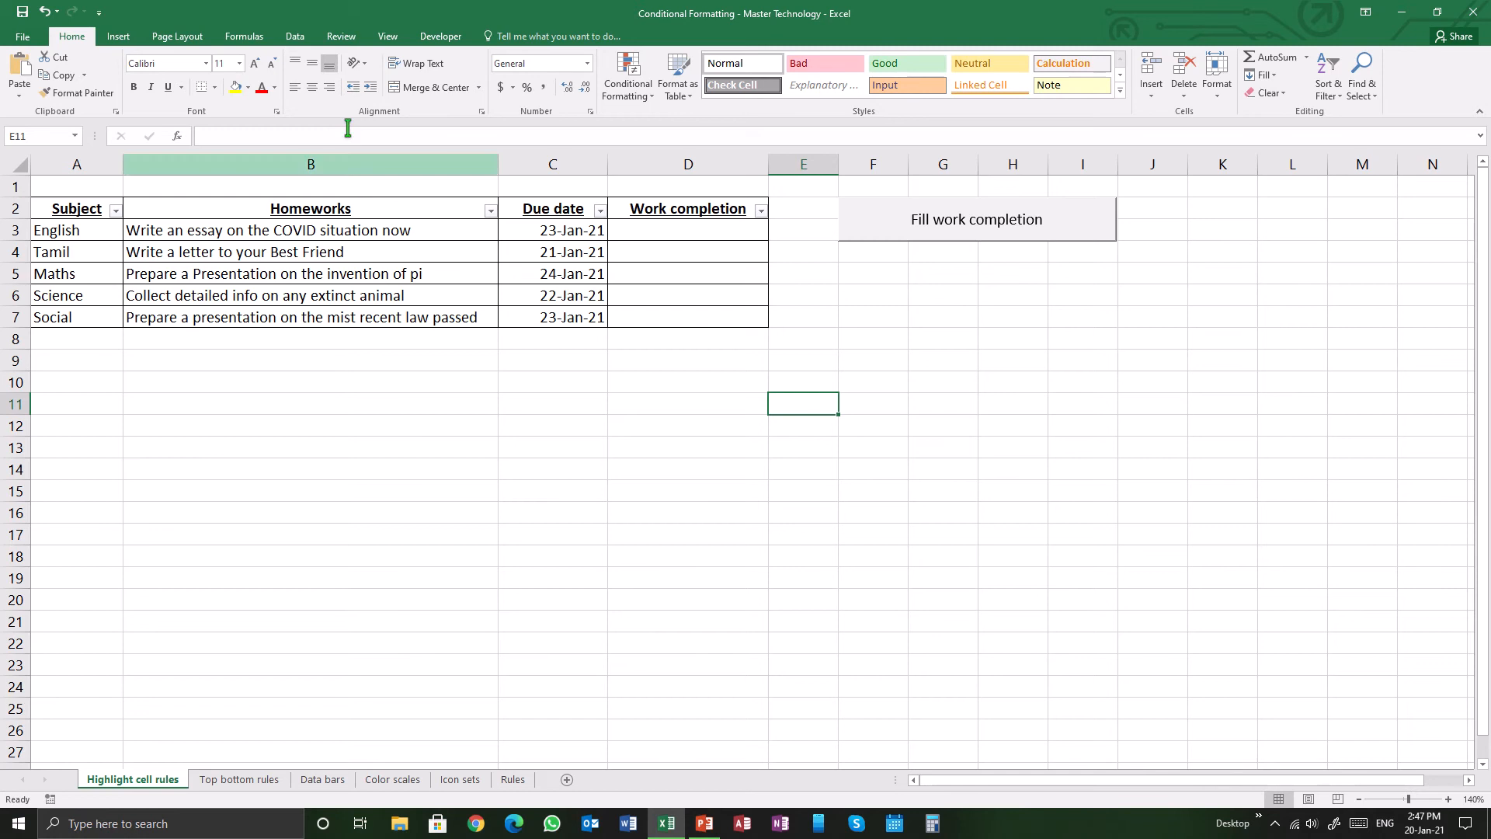
{"action": "left_click", "coordinate": [342, 39]}
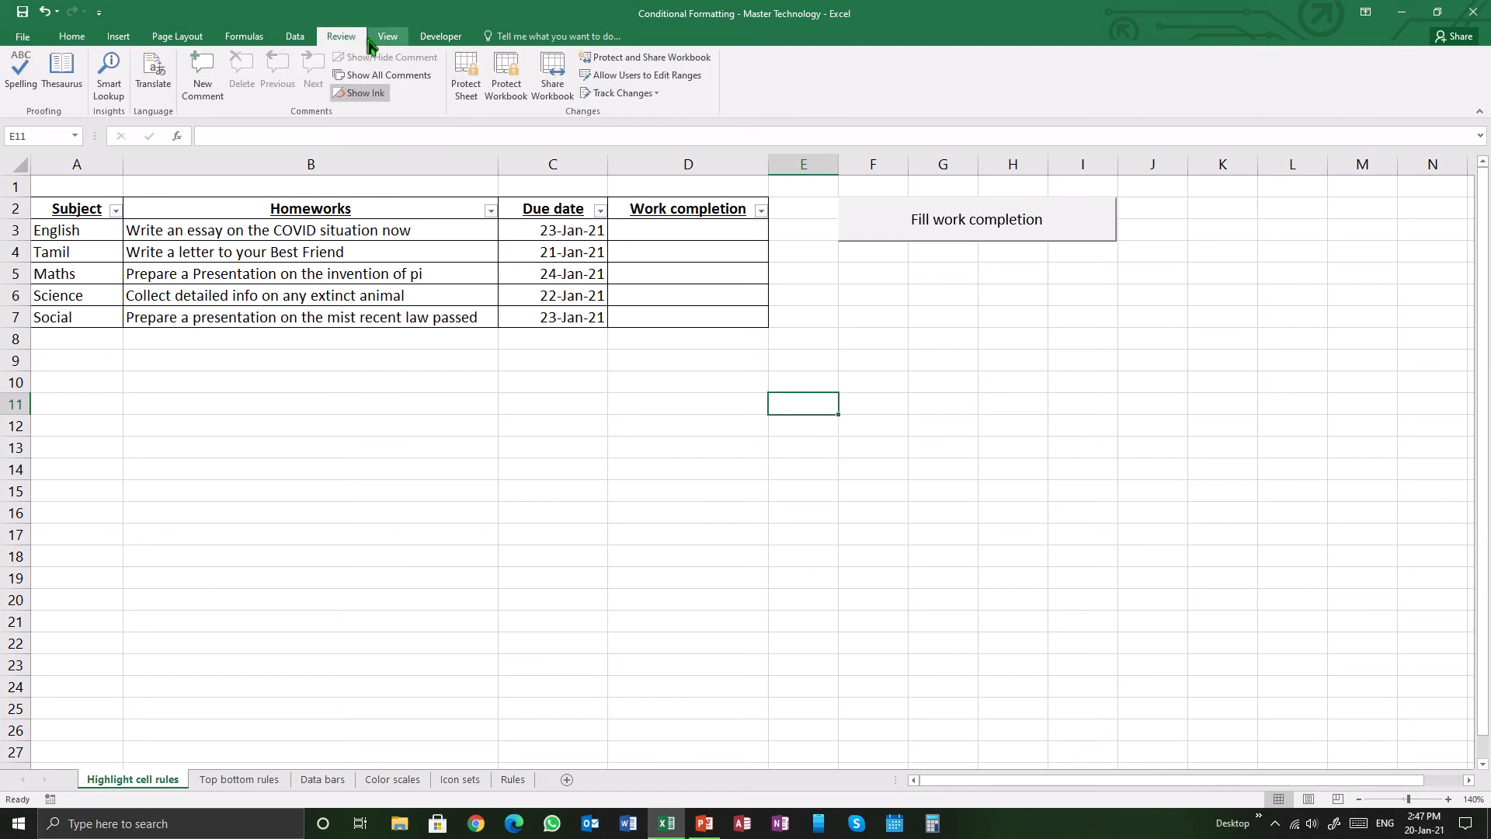
{"action": "left_click", "coordinate": [552, 74]}
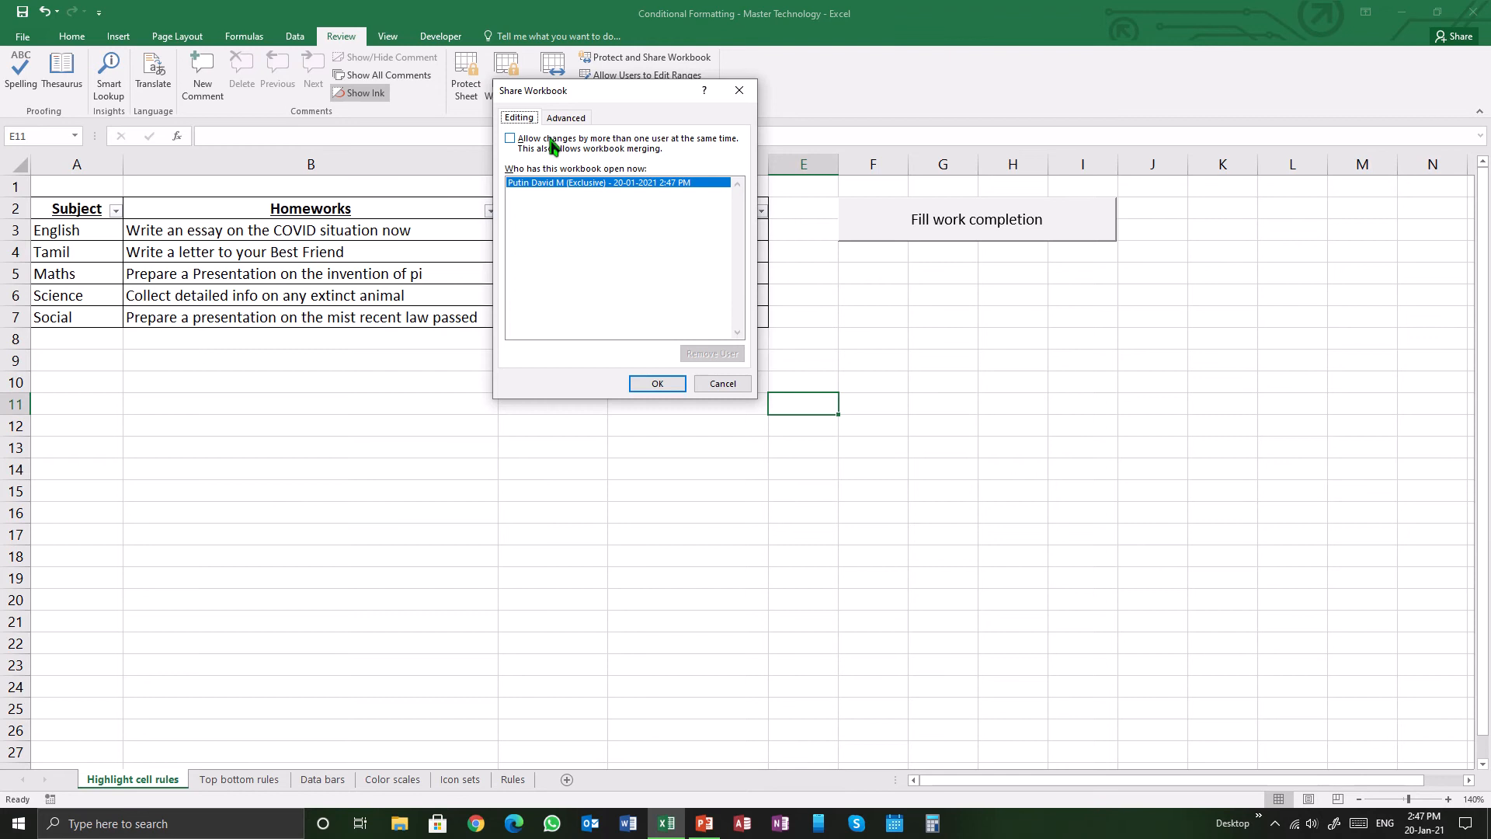
{"action": "left_click_drag", "start_coordinate": [613, 99], "coordinate": [613, 157]}
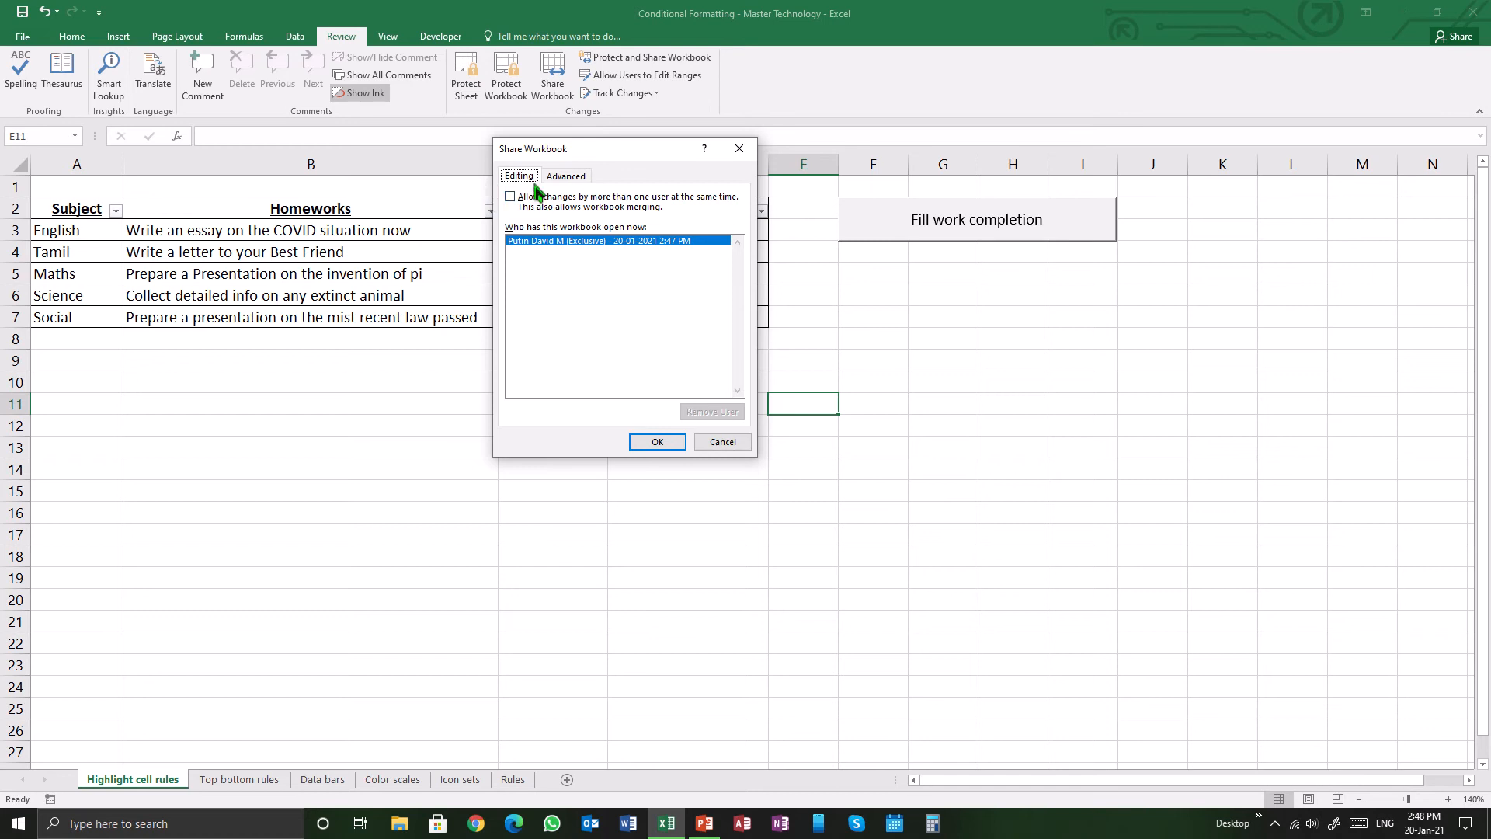
{"action": "left_click", "coordinate": [658, 442]}
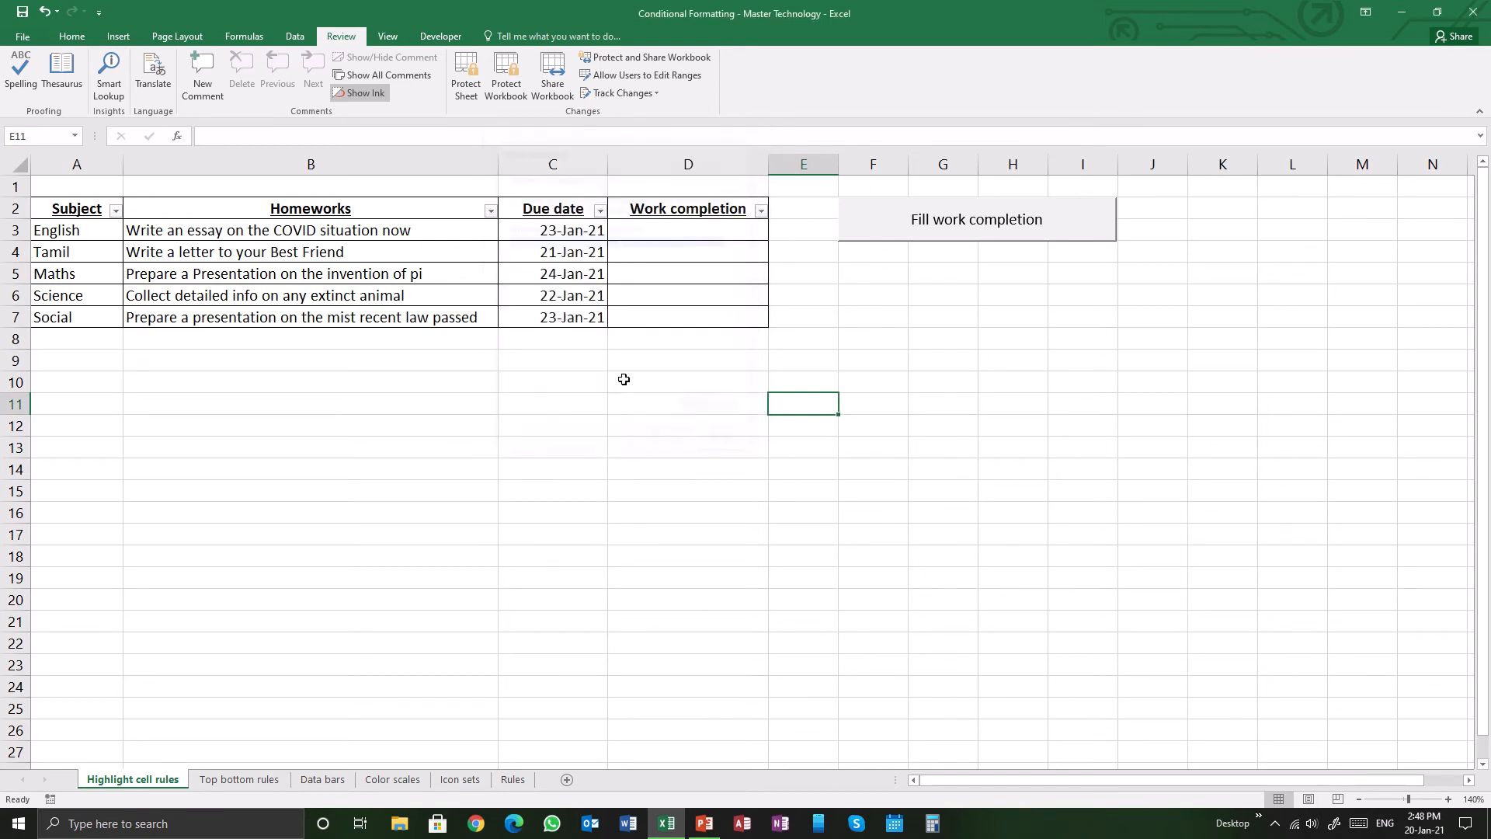
Step: Populate the Work completion column with the sheet's Fill work completion macro and review the available Highlight Cells Rules
{"action": "left_click", "coordinate": [73, 36]}
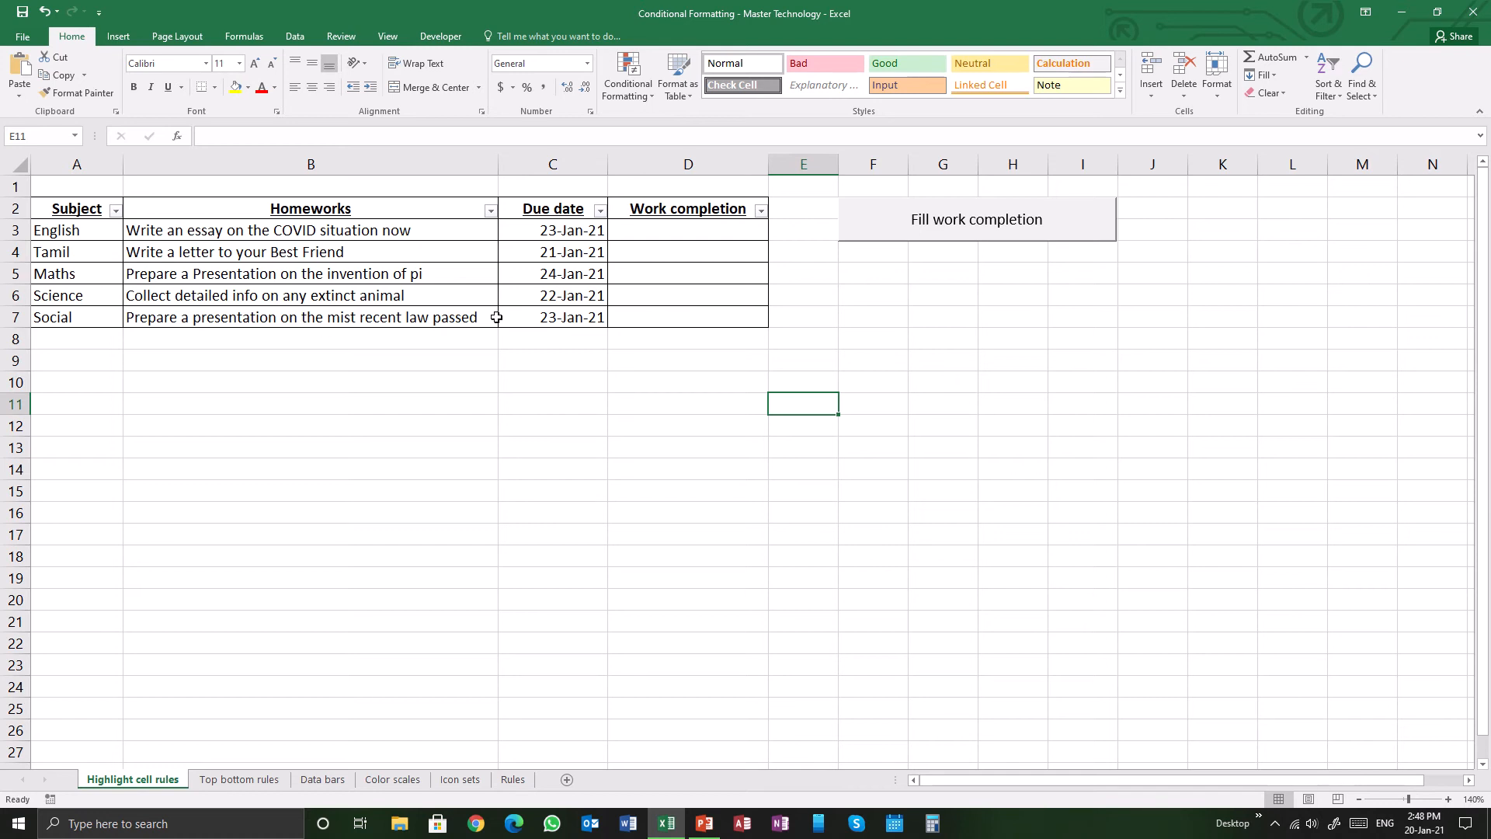
{"action": "left_click", "coordinate": [1033, 231]}
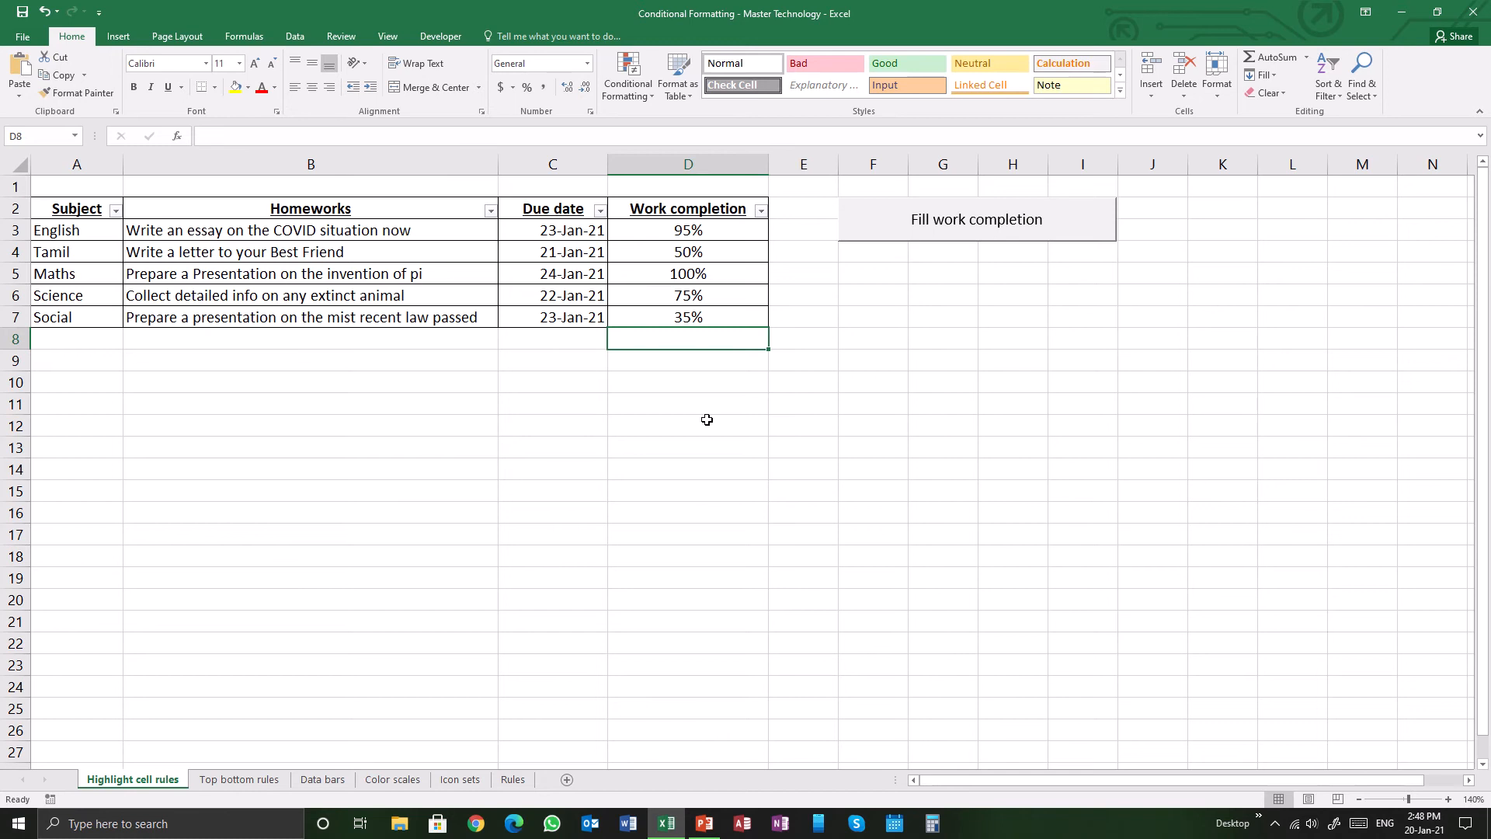
{"action": "left_click", "coordinate": [643, 104]}
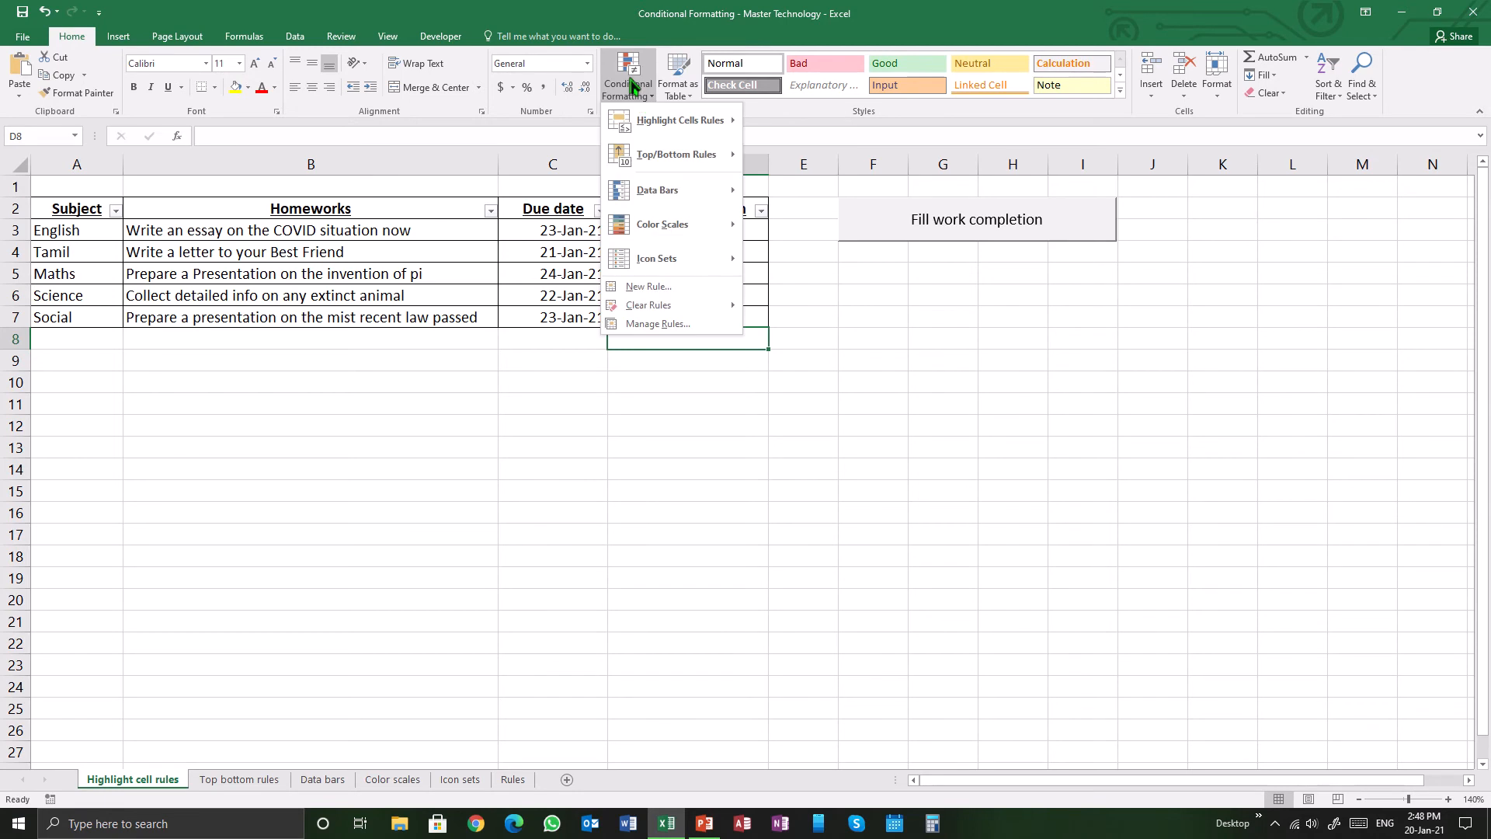
{"action": "mouse_move", "coordinate": [656, 122]}
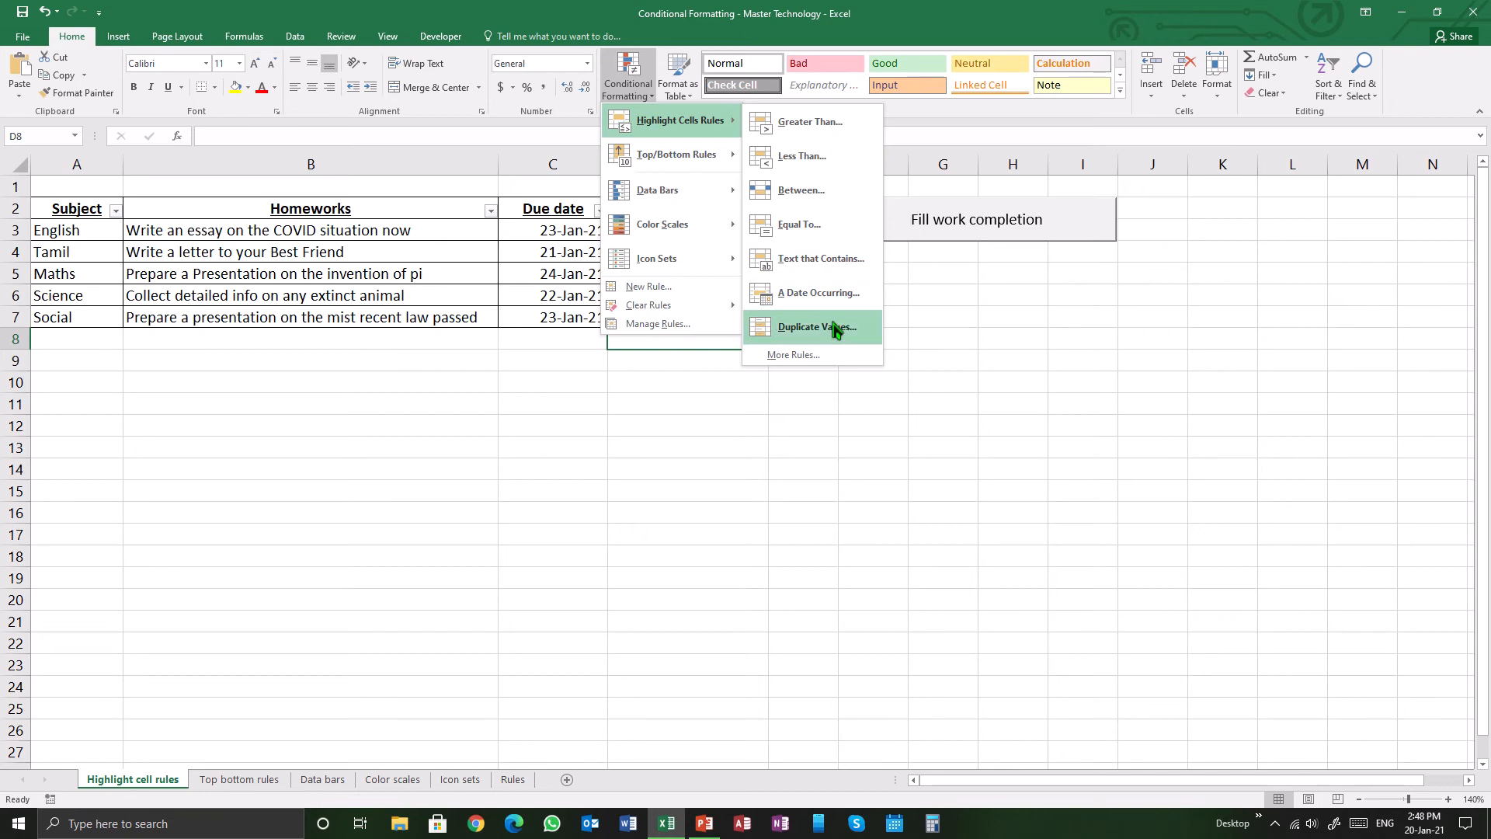
{"action": "left_click", "coordinate": [619, 393]}
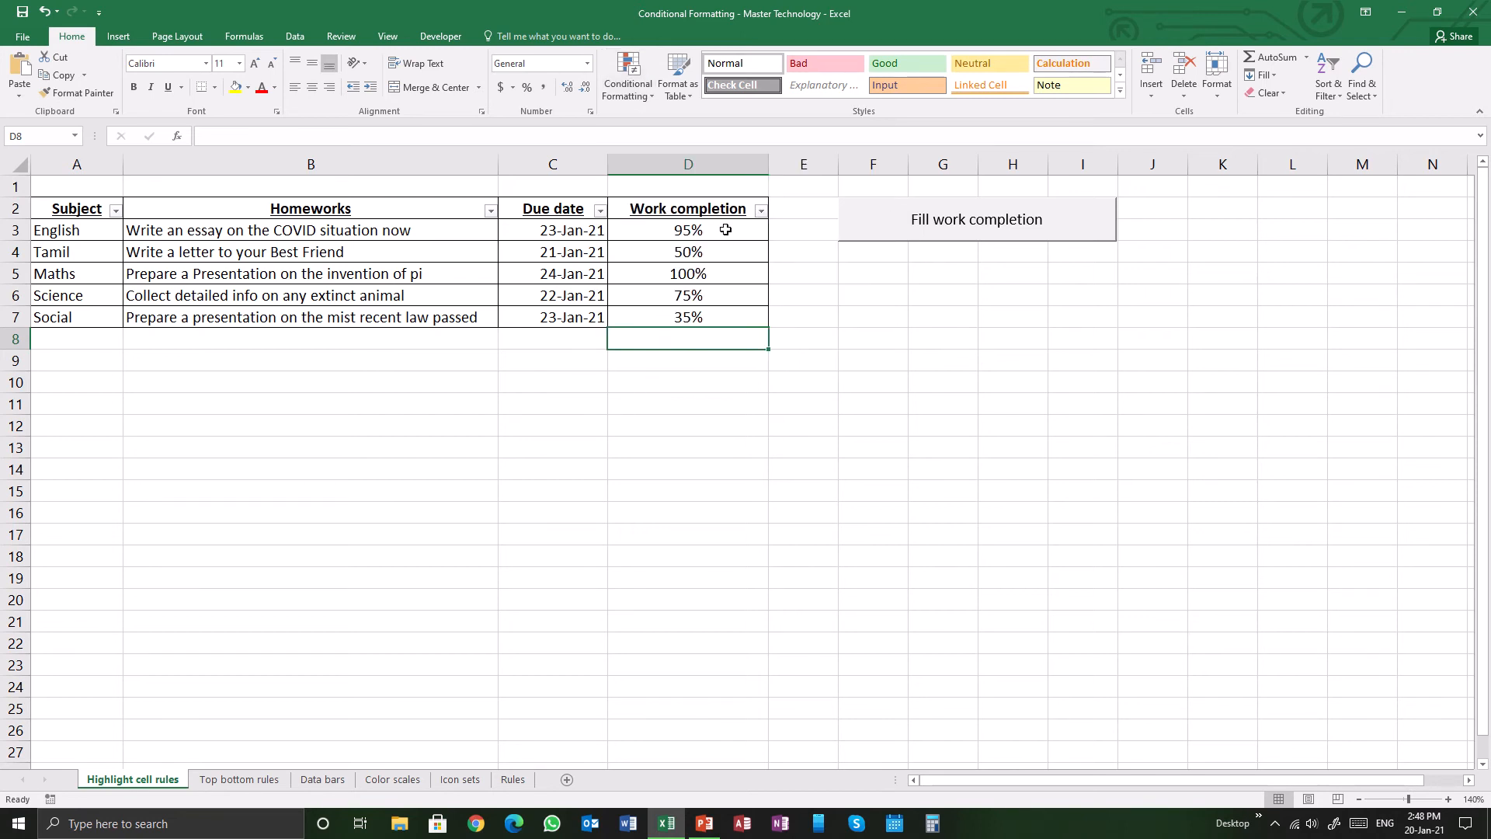
Step: Highlight the Work completion values in D3:D7 that are greater than 70% using Green Fill with Dark Green Text
{"action": "left_click_drag", "start_coordinate": [726, 230], "coordinate": [725, 315]}
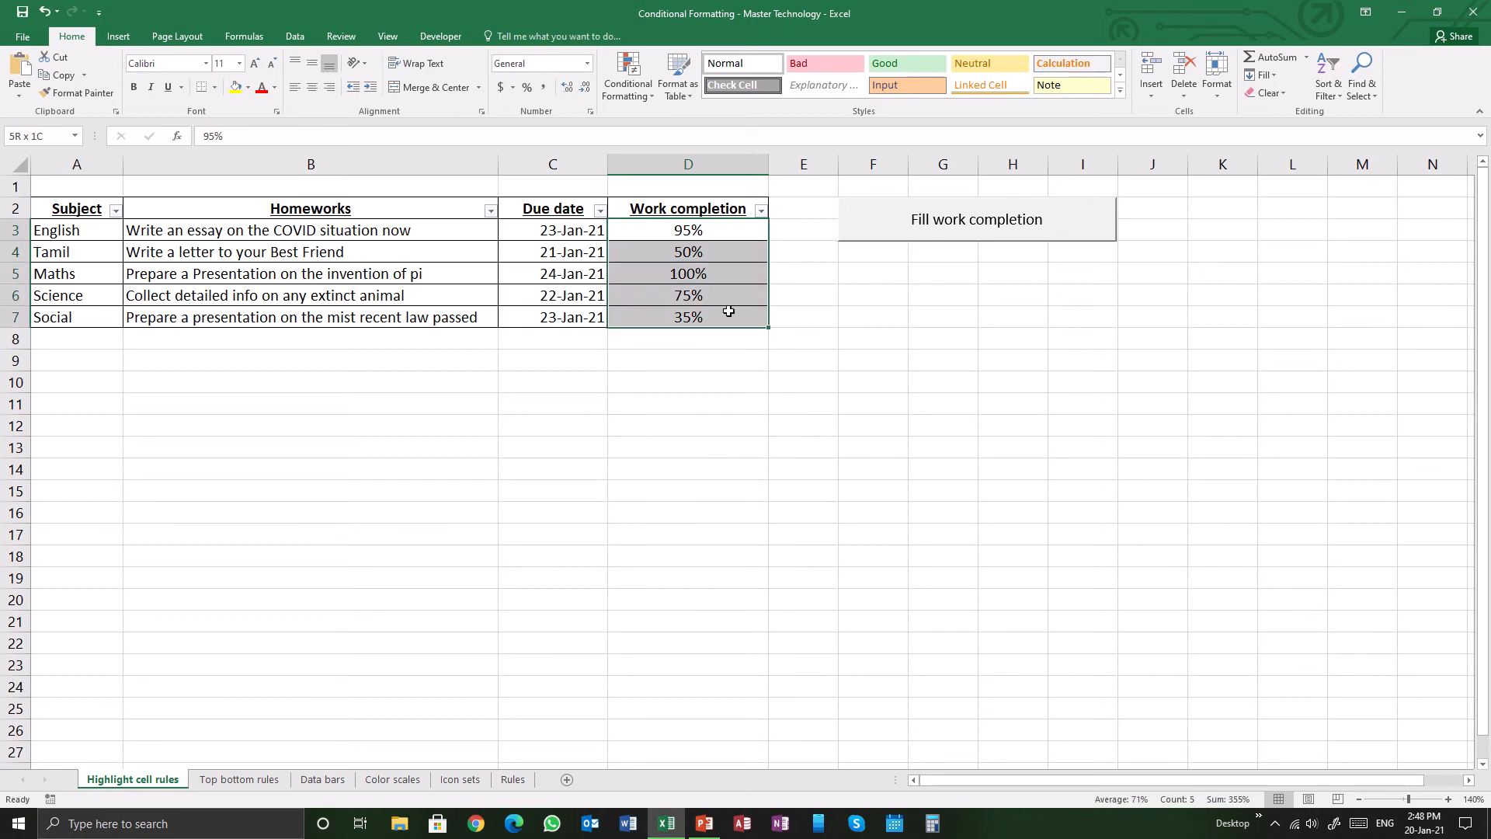
{"action": "left_click", "coordinate": [645, 100]}
{"action": "mouse_move", "coordinate": [673, 121]}
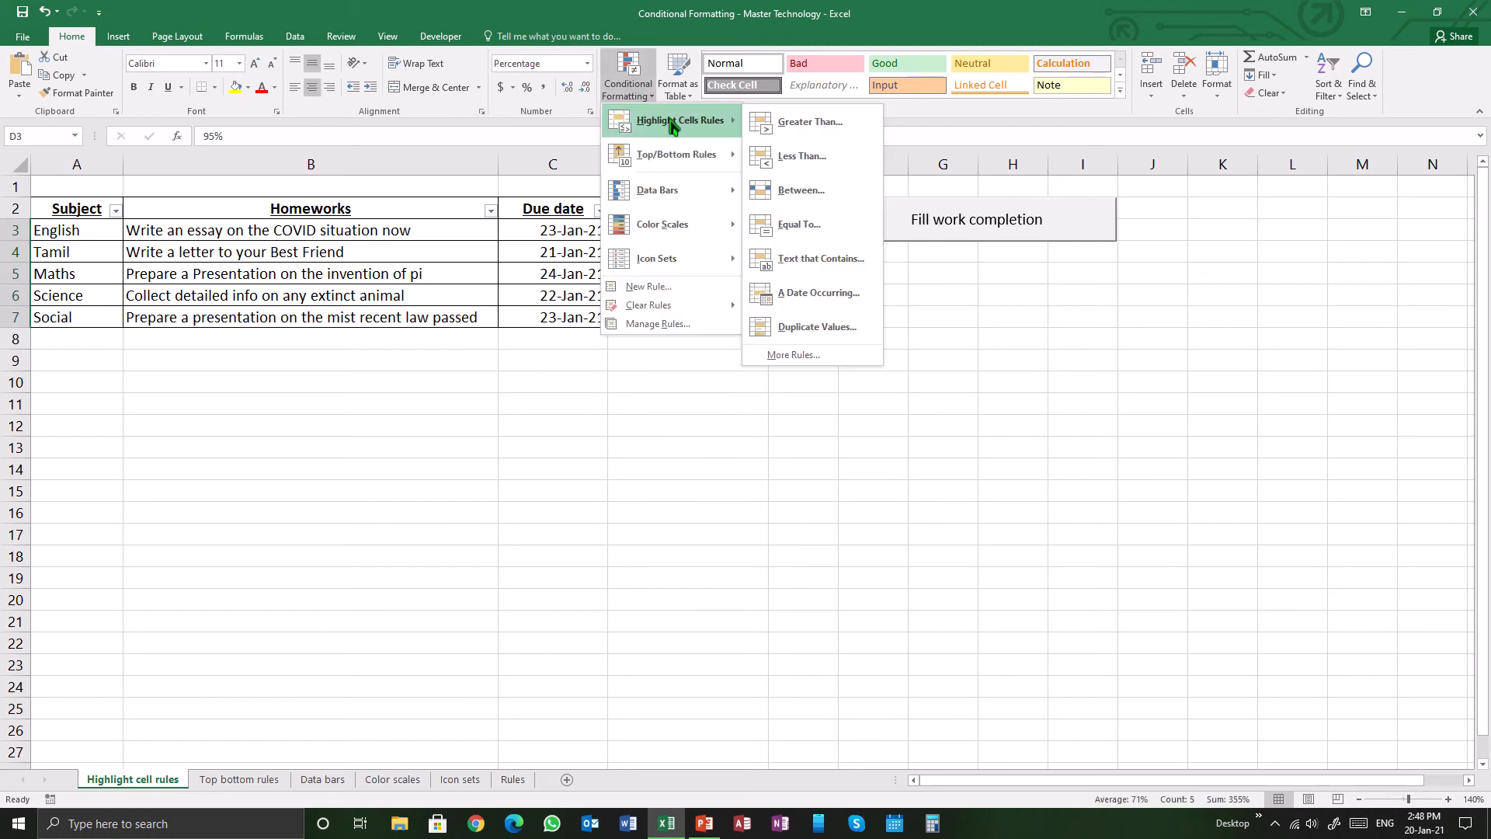
{"action": "left_click", "coordinate": [867, 132]}
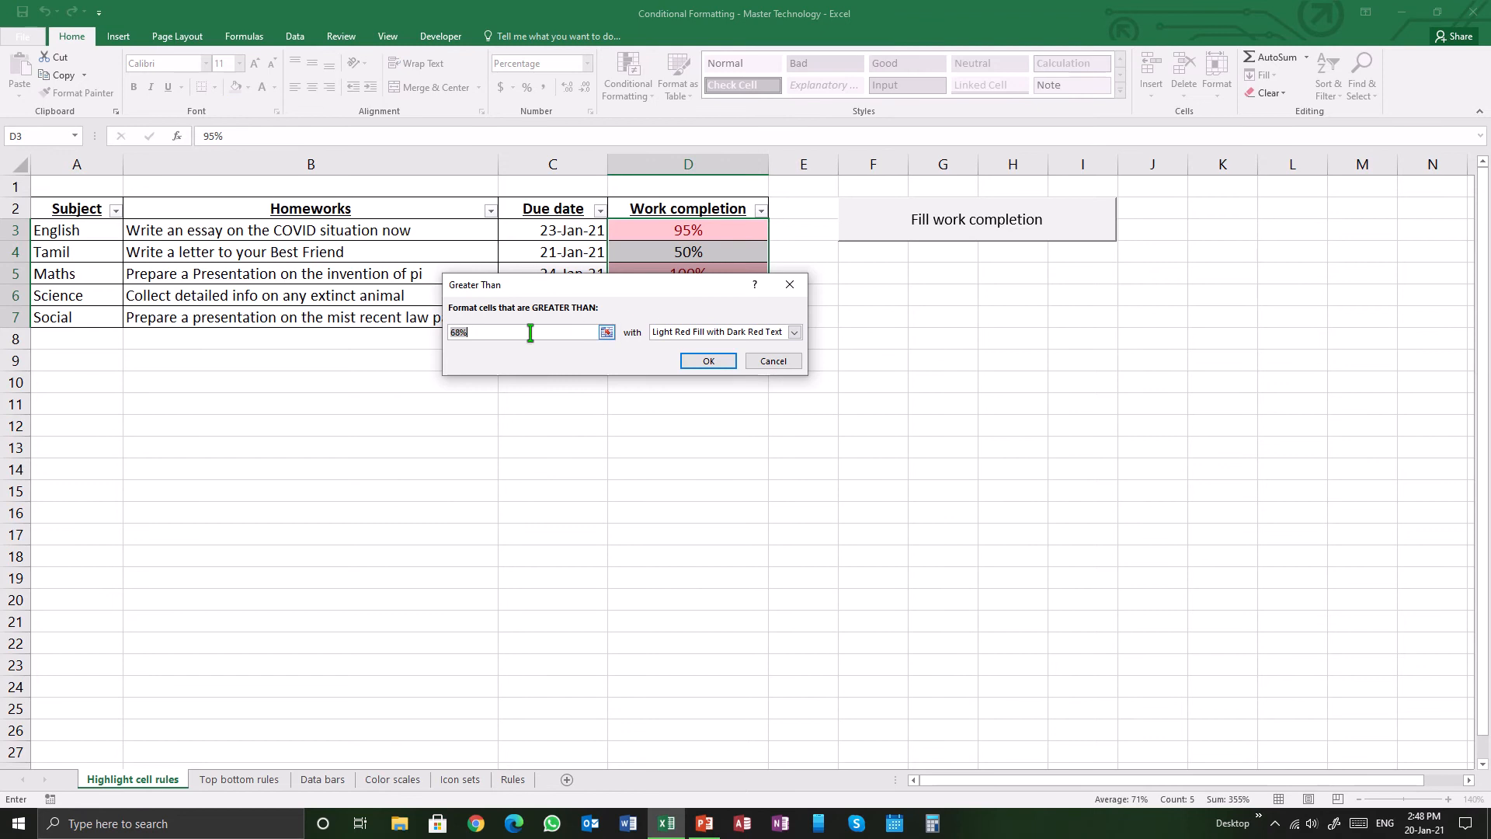
{"action": "key", "text": "BackSpace"}
{"action": "type", "text": "70%"}
{"action": "left_click", "coordinate": [795, 332]}
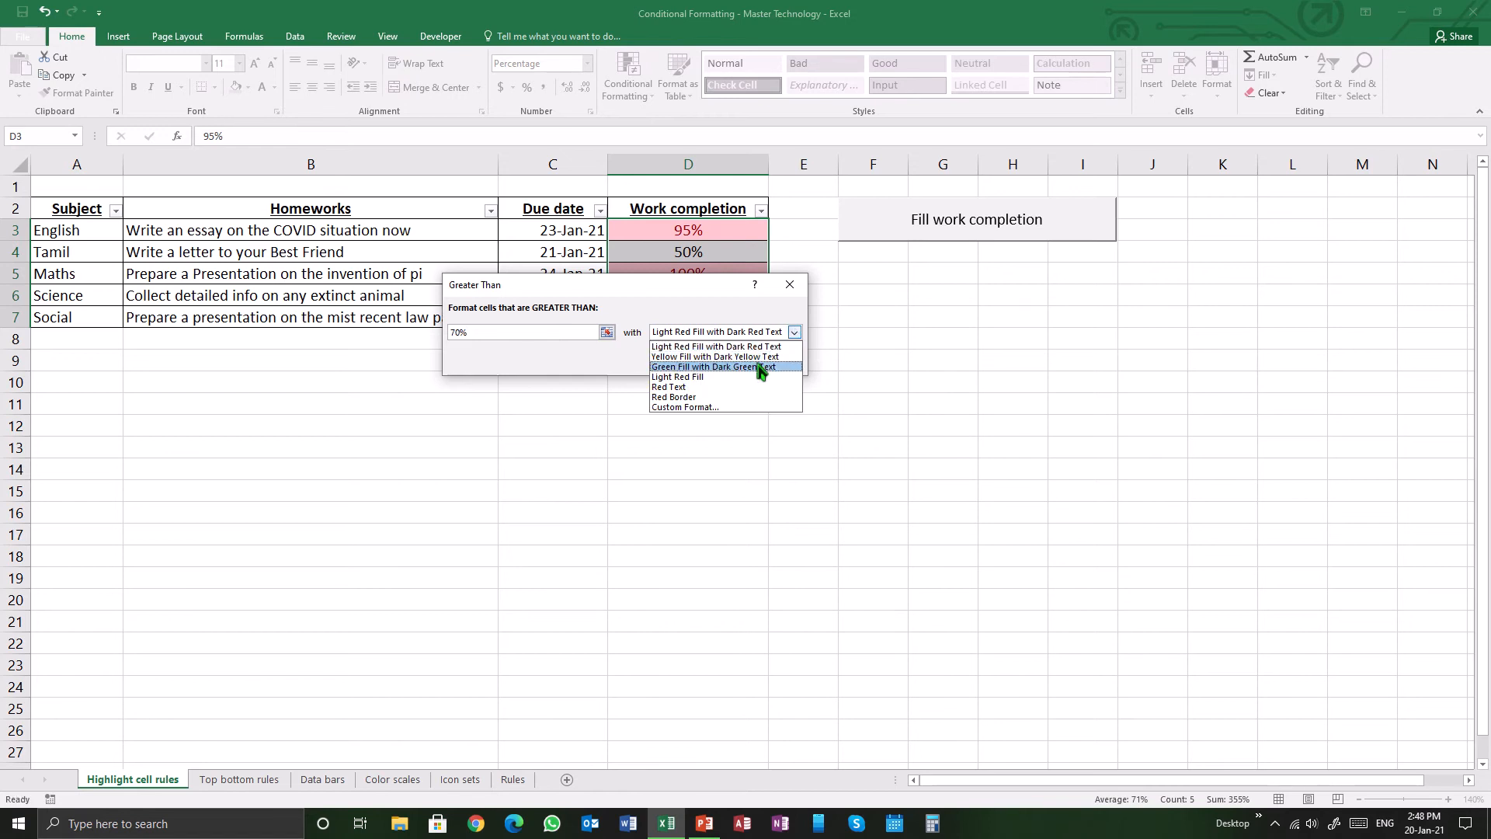
{"action": "left_click", "coordinate": [760, 366]}
{"action": "left_click", "coordinate": [709, 361]}
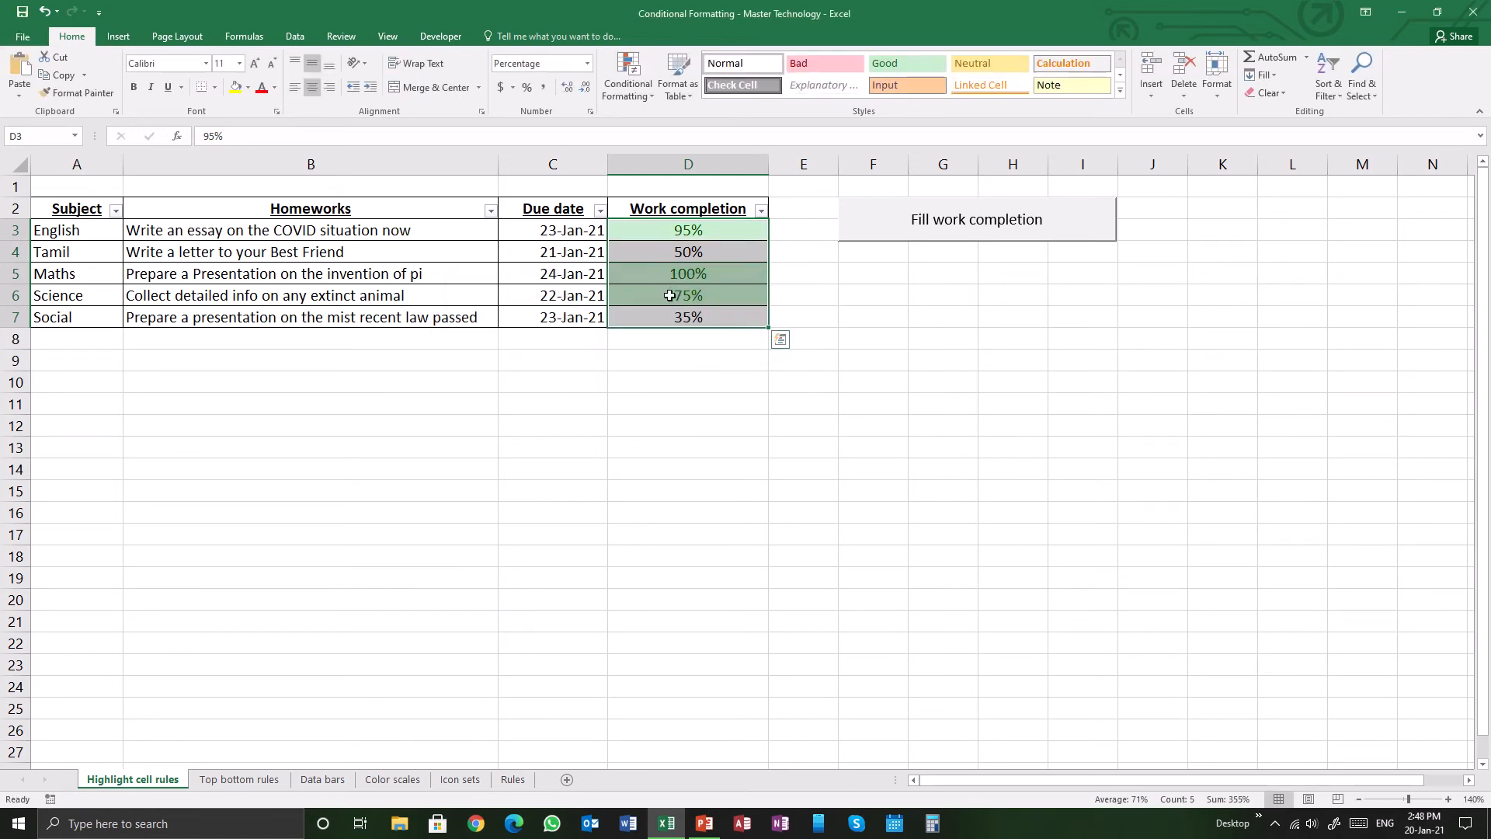
{"action": "left_click", "coordinate": [667, 361]}
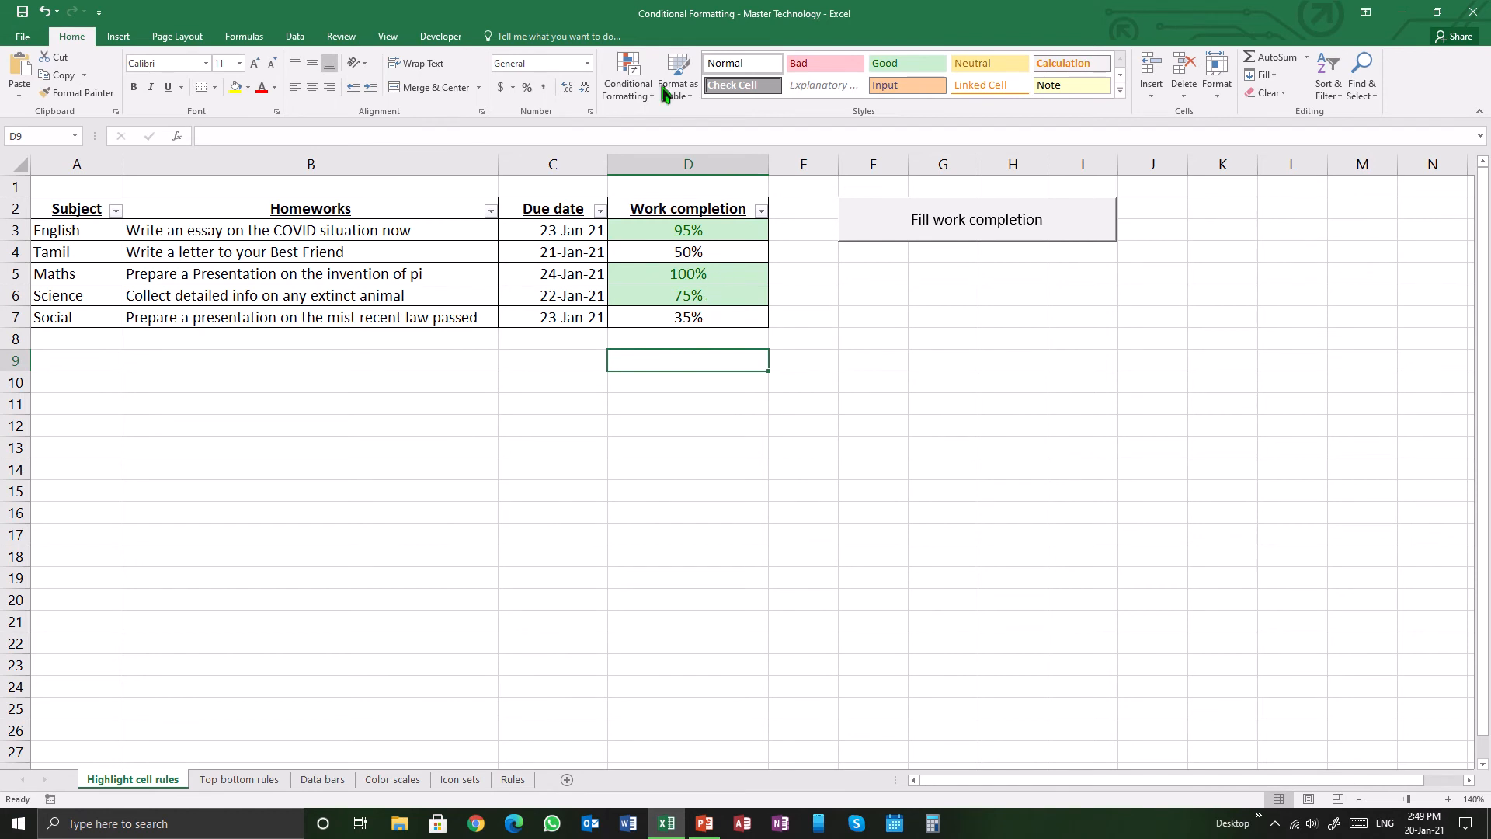
Step: Select the Work completion values in D3:D7 and undo the greater-than highlight rule
{"action": "left_click_drag", "start_coordinate": [674, 227], "coordinate": [687, 317]}
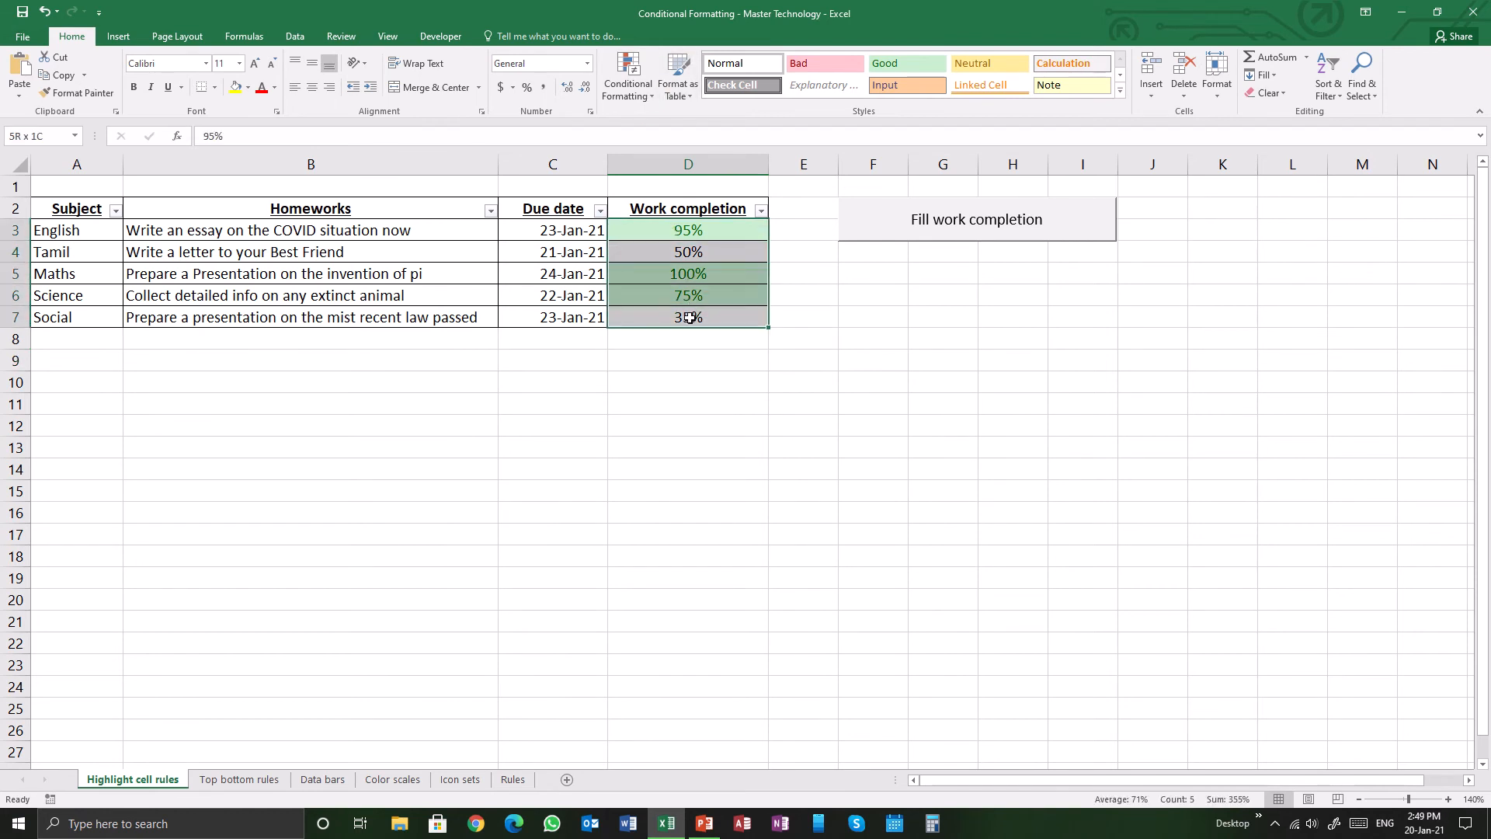
{"action": "left_click", "coordinate": [45, 14]}
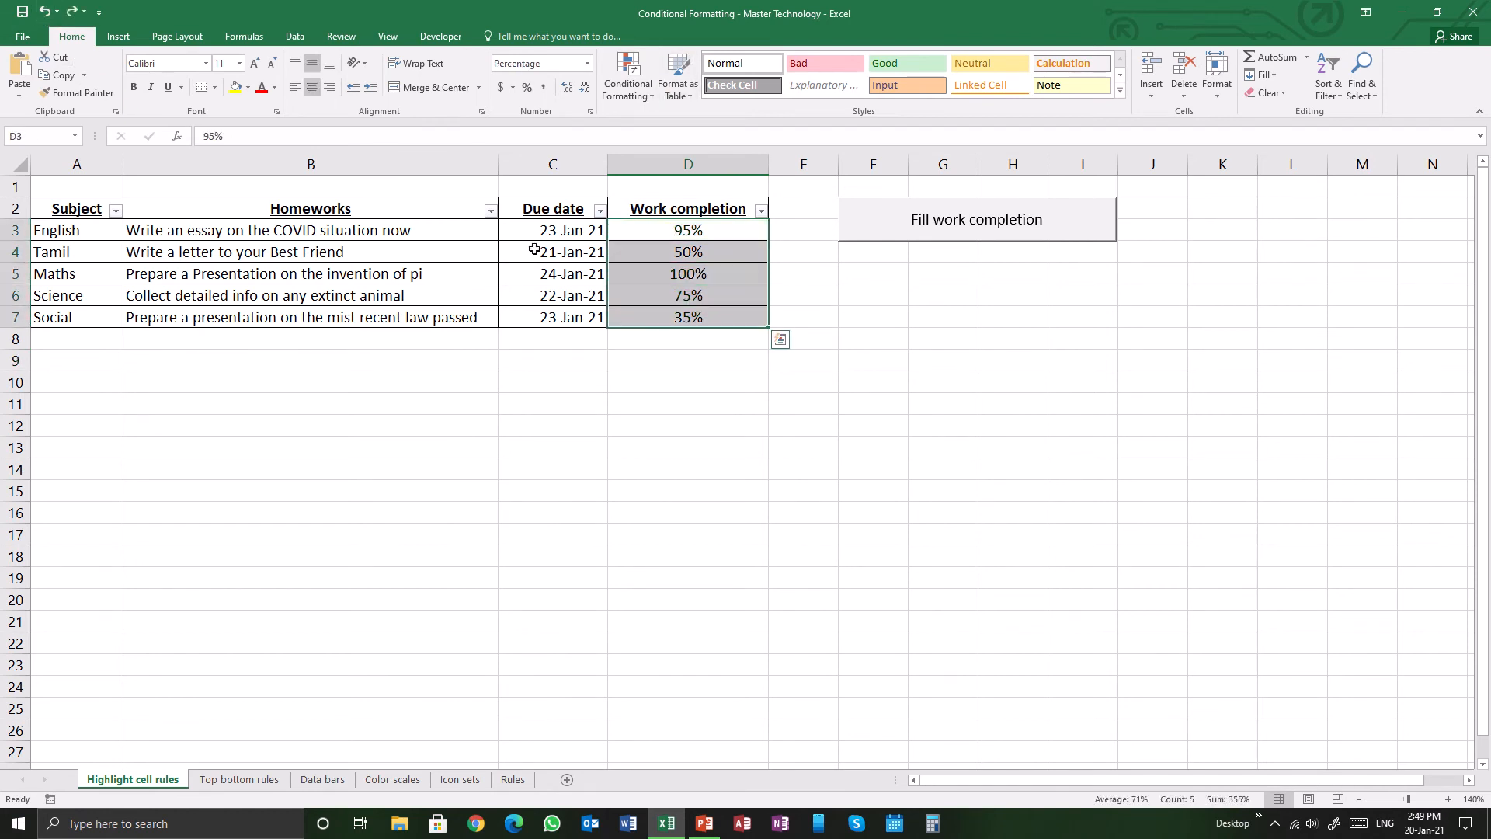
Step: Highlight the Work completion values in D3:D7 that are less than 60% using Light Red Fill with Dark Red Text
{"action": "left_click", "coordinate": [641, 75]}
{"action": "mouse_move", "coordinate": [660, 122]}
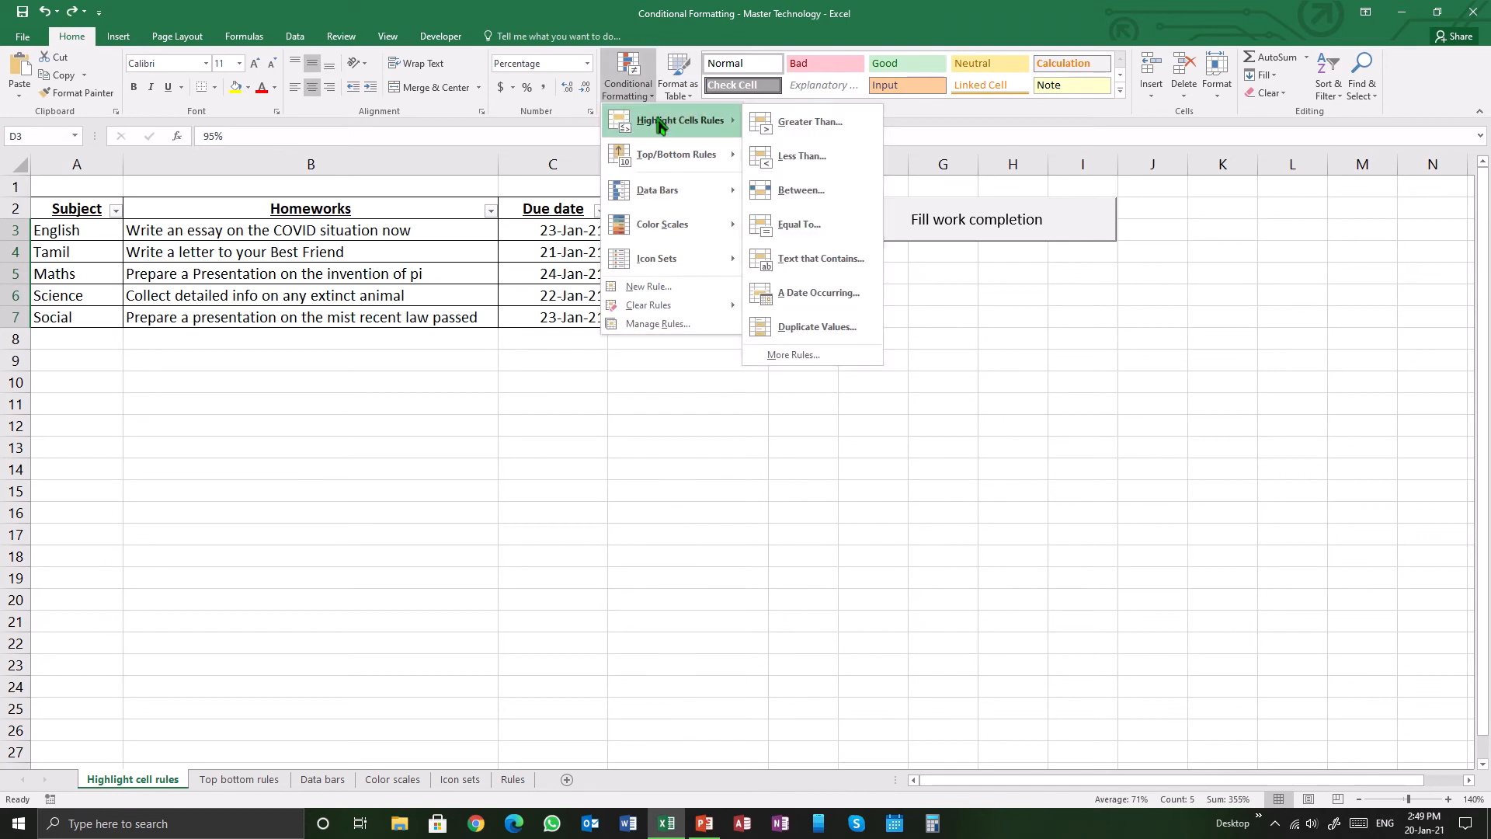
{"action": "left_click", "coordinate": [765, 155]}
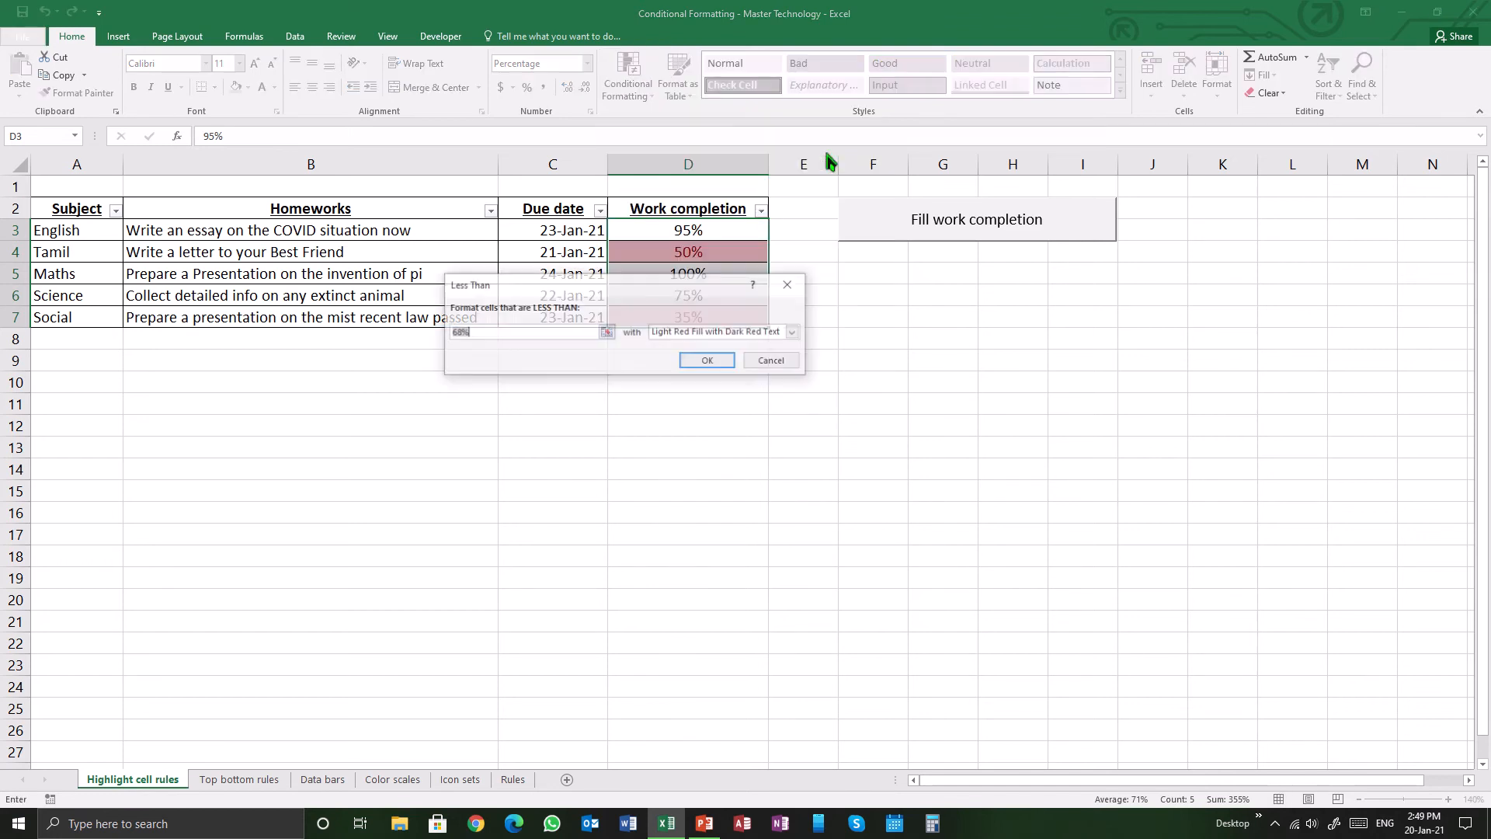
{"action": "key", "text": "BackSpace"}
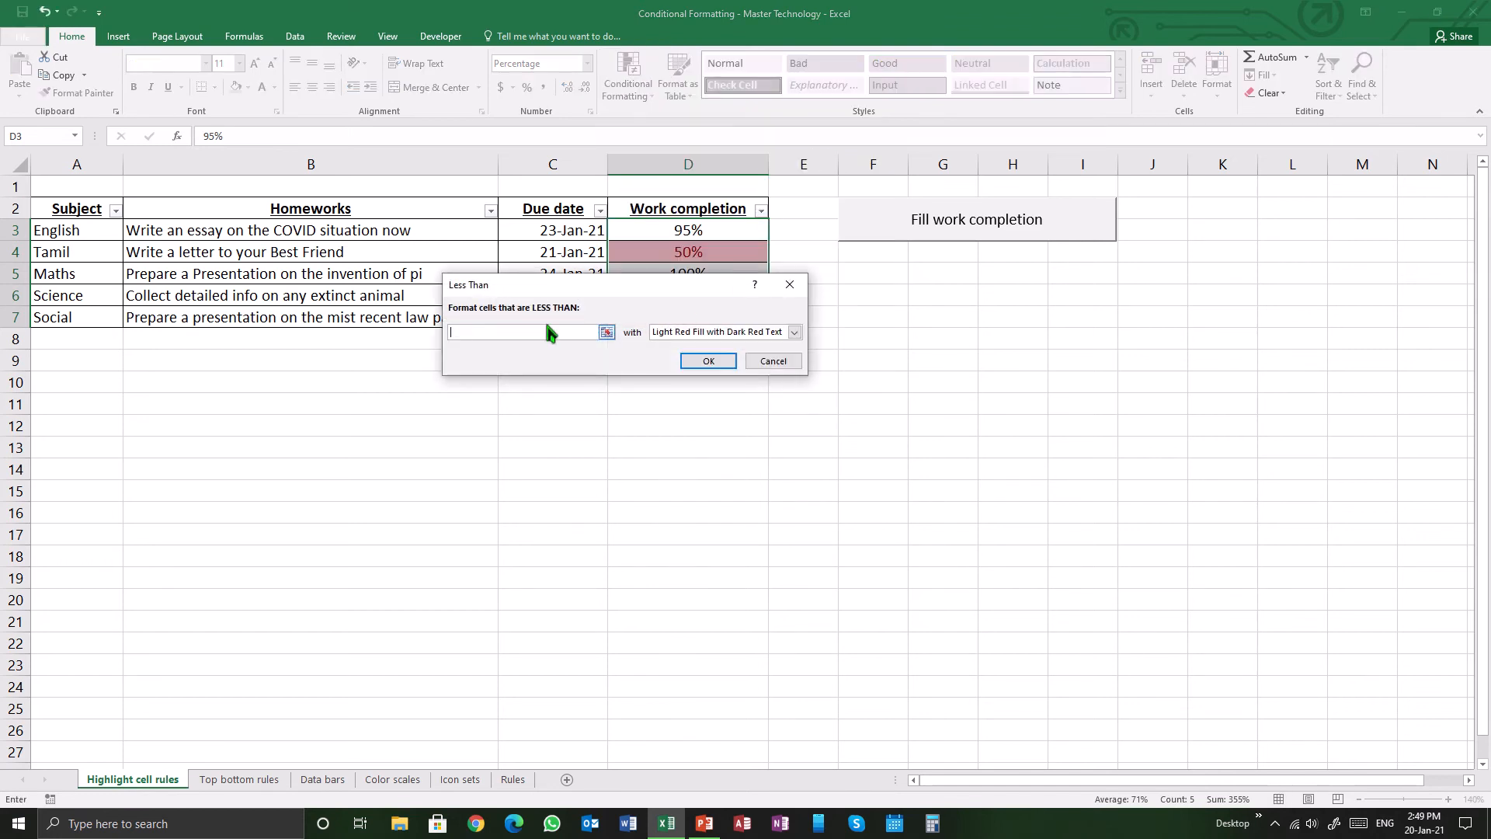
{"action": "type", "text": "6"}
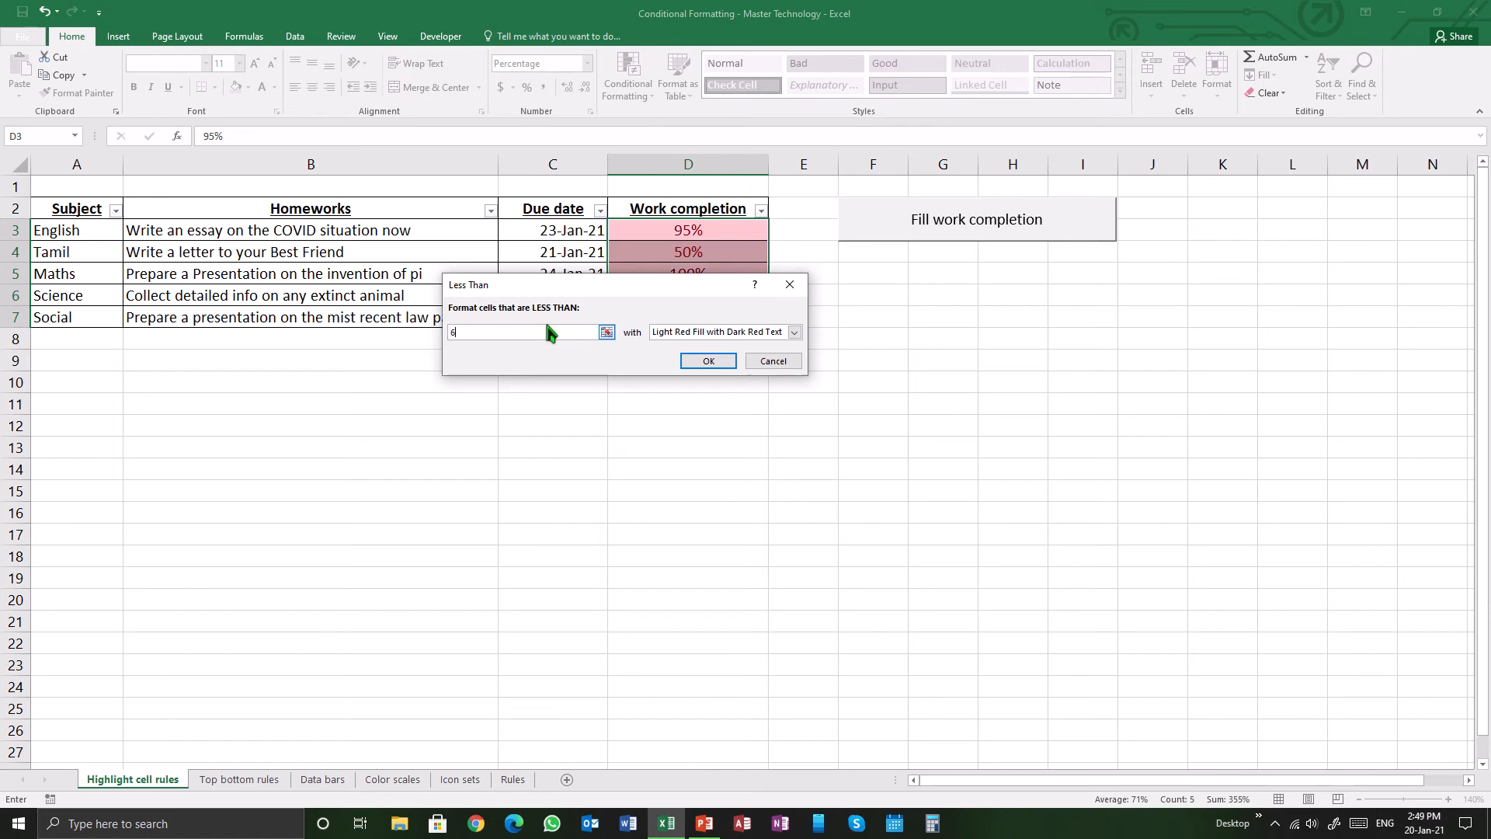
{"action": "type", "text": "0%"}
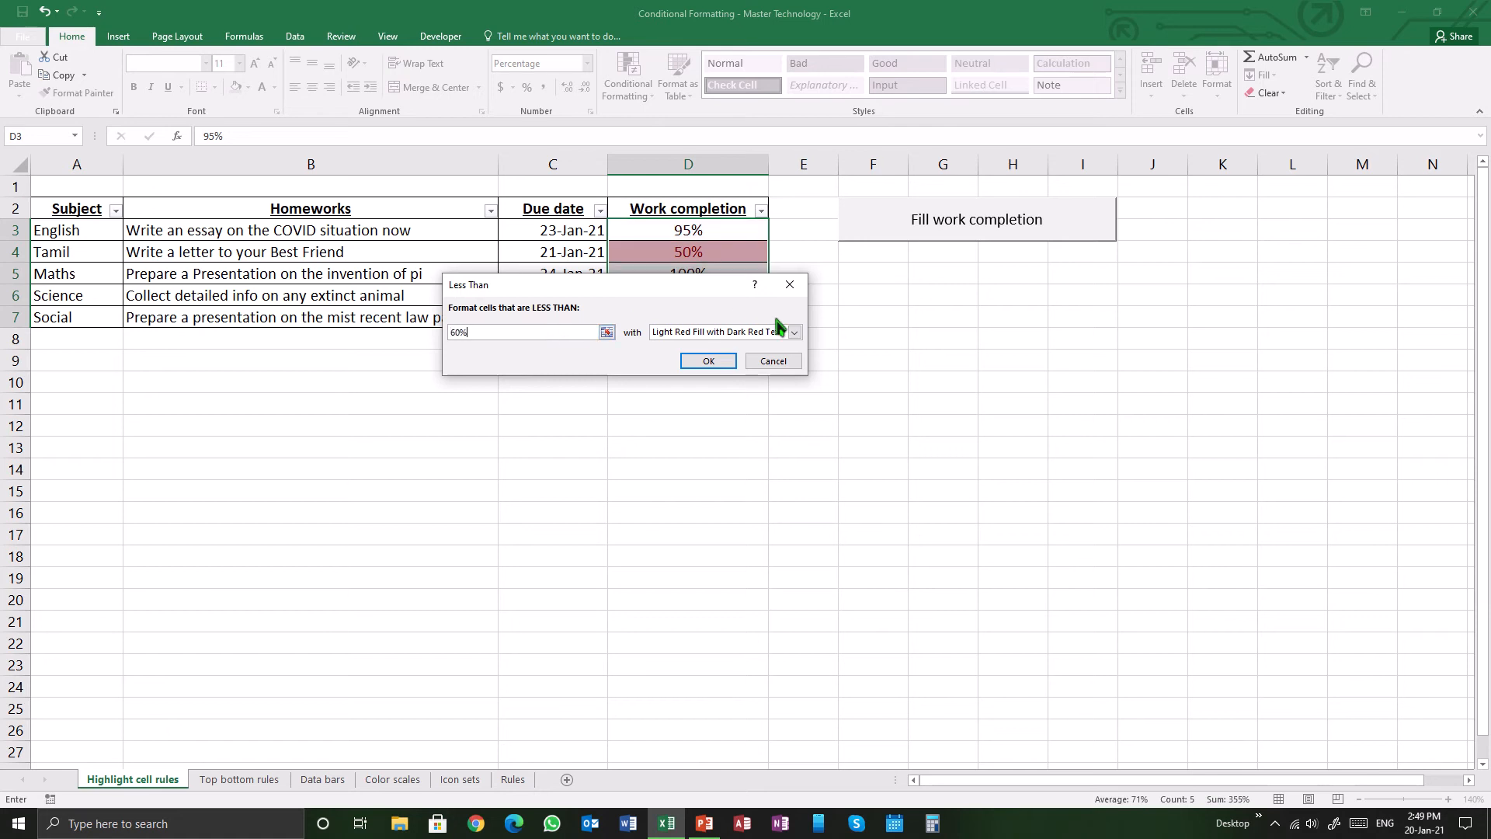
{"action": "left_click", "coordinate": [721, 362]}
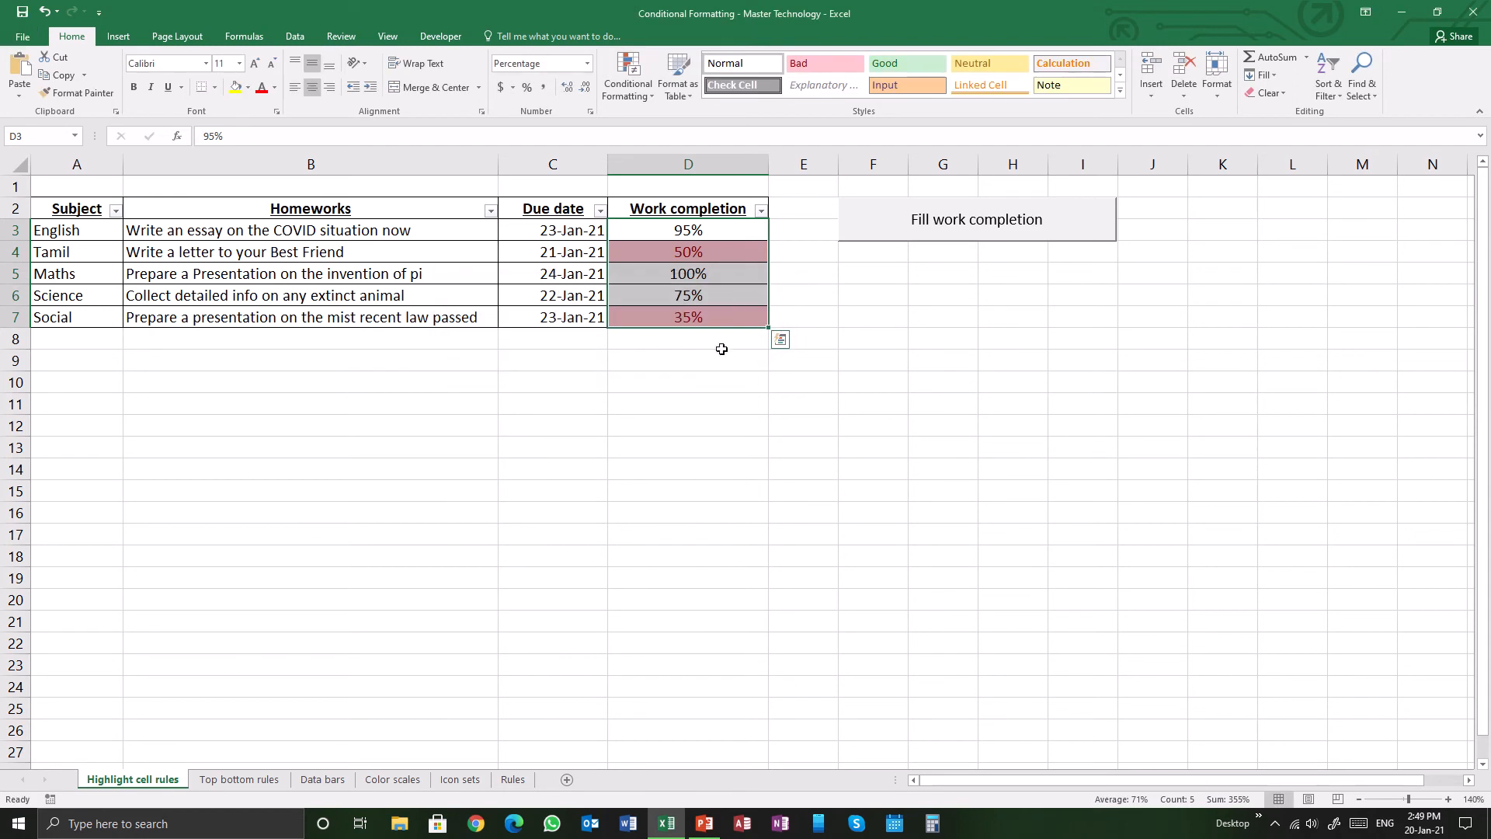
{"action": "left_click", "coordinate": [723, 353]}
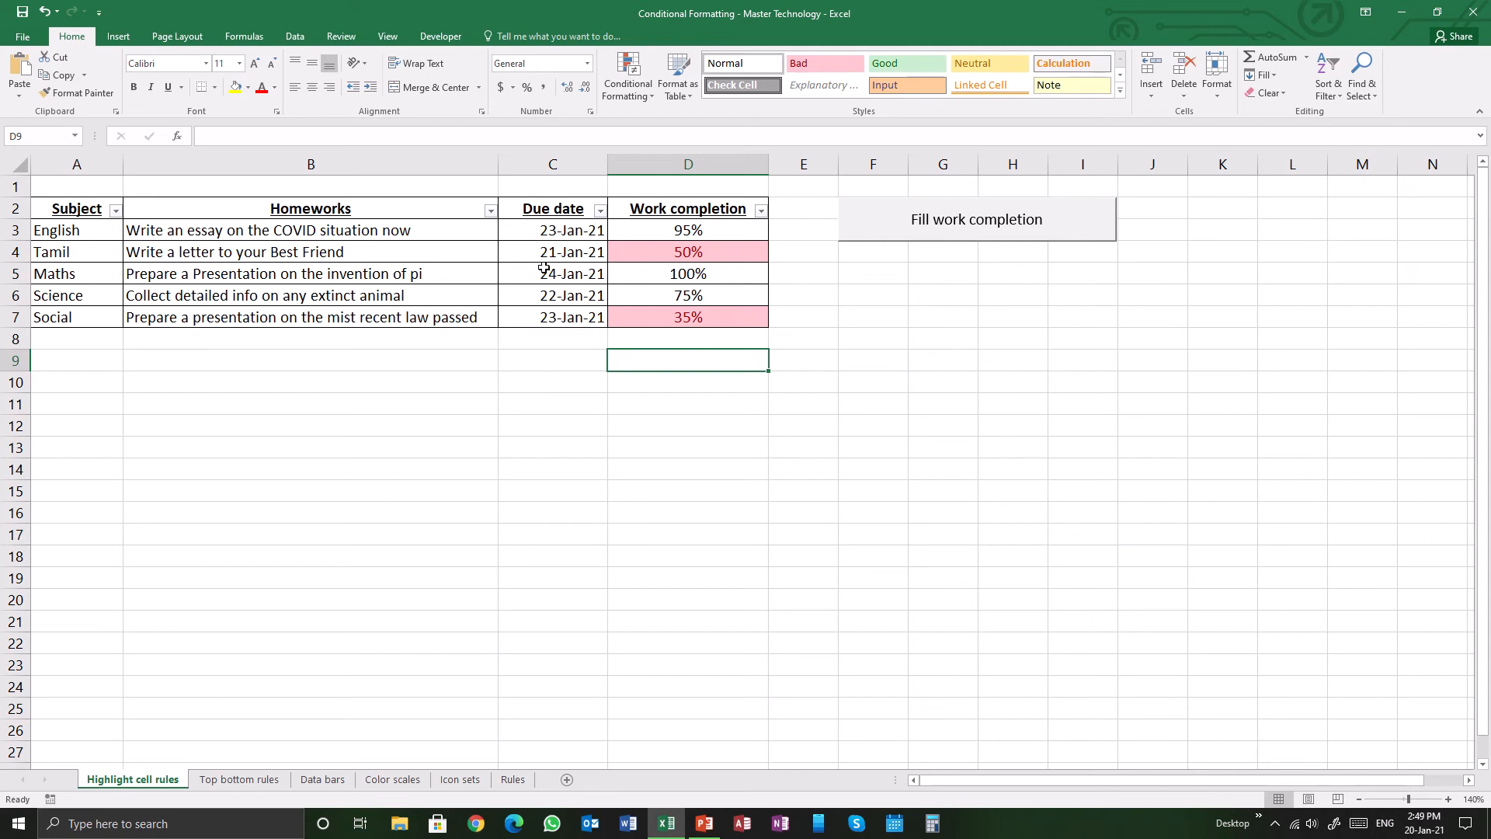
Step: Start a Between highlight rule for the Work completion values in D3:D7 with a lower limit of 60%
{"action": "left_click_drag", "start_coordinate": [662, 225], "coordinate": [665, 319]}
{"action": "left_click", "coordinate": [652, 78]}
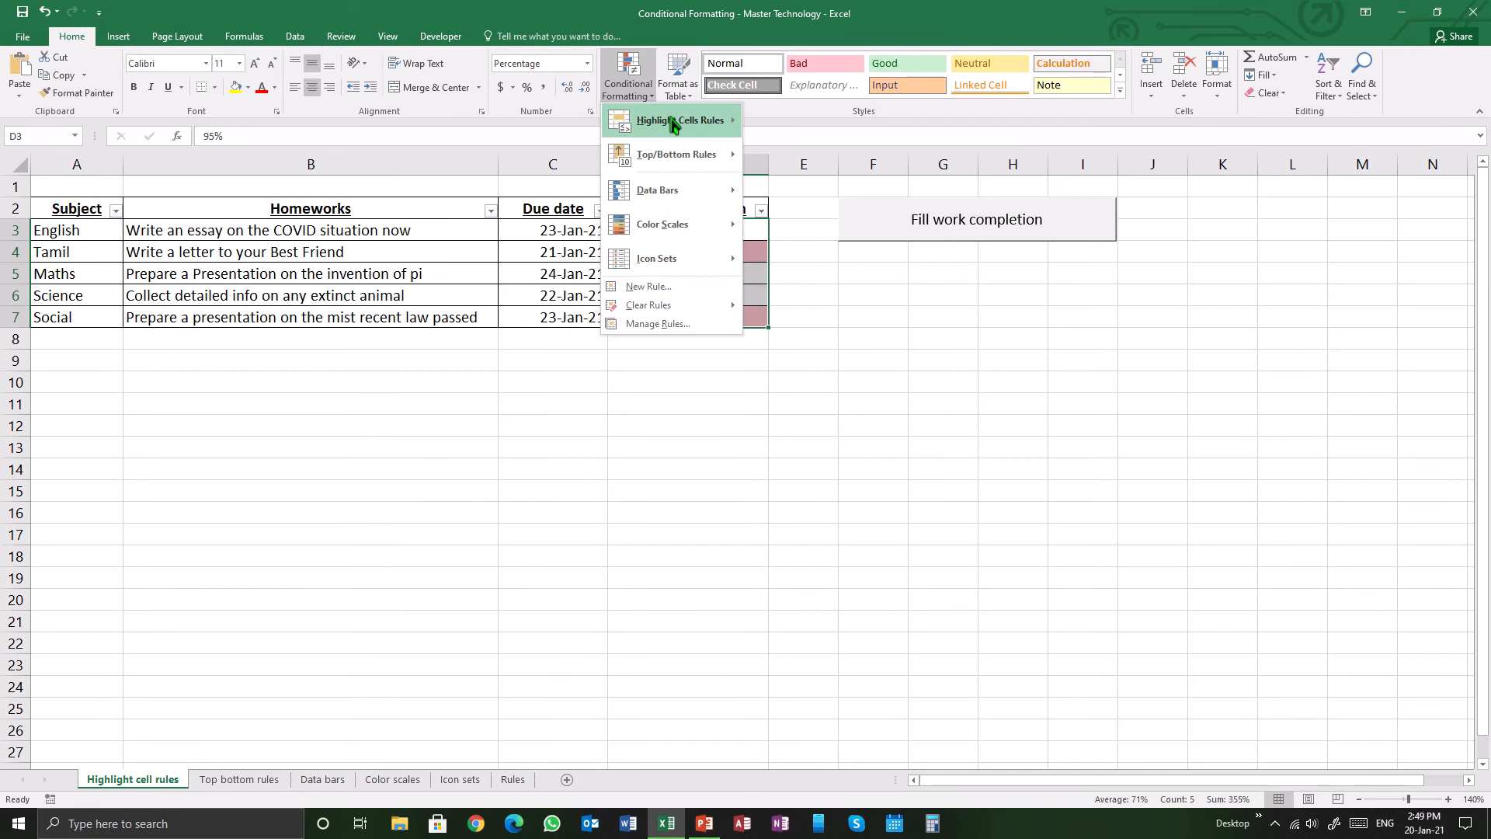
{"action": "mouse_move", "coordinate": [675, 133]}
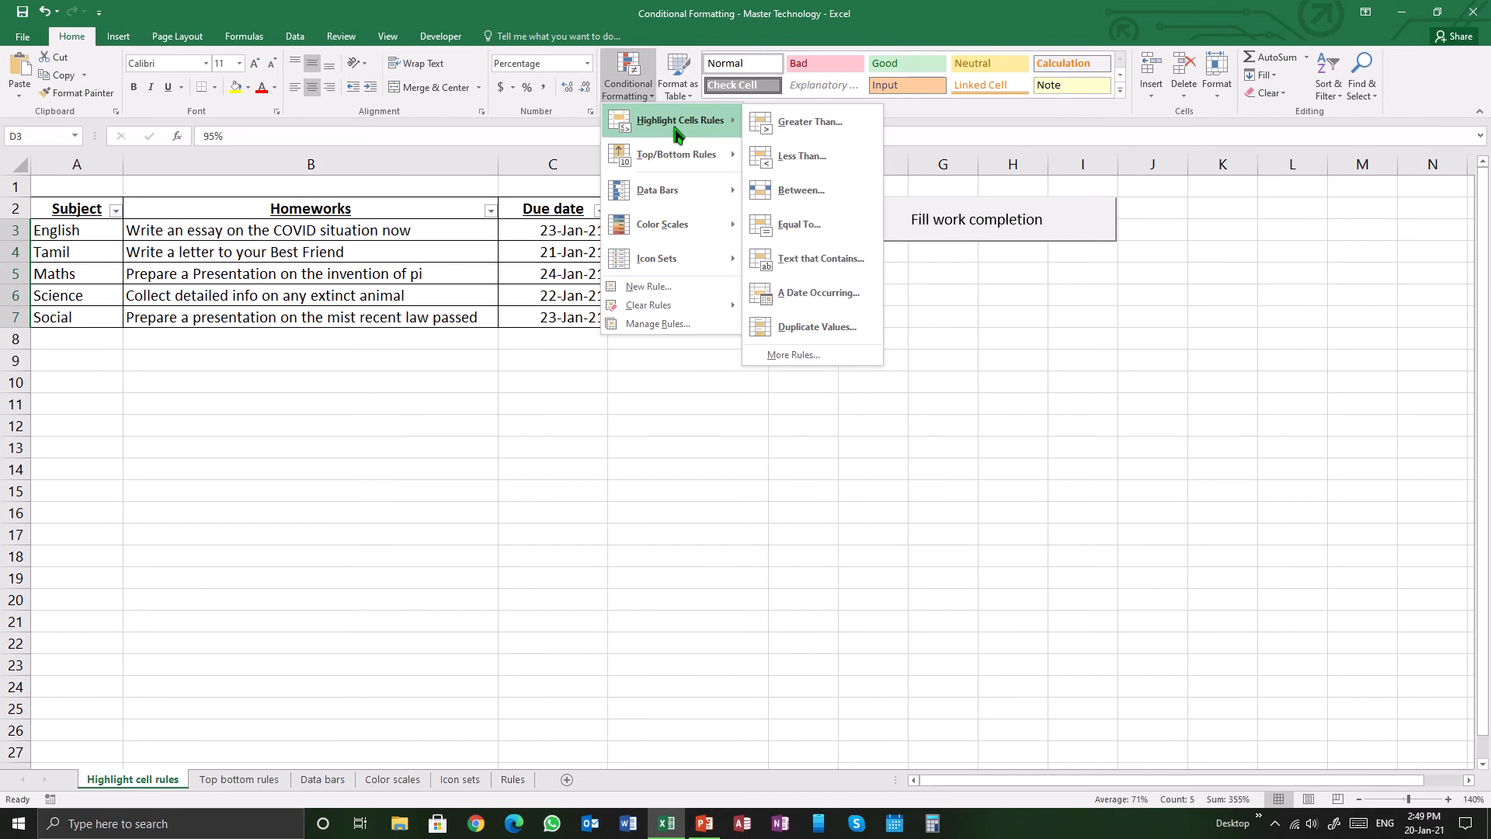
{"action": "left_click", "coordinate": [827, 201]}
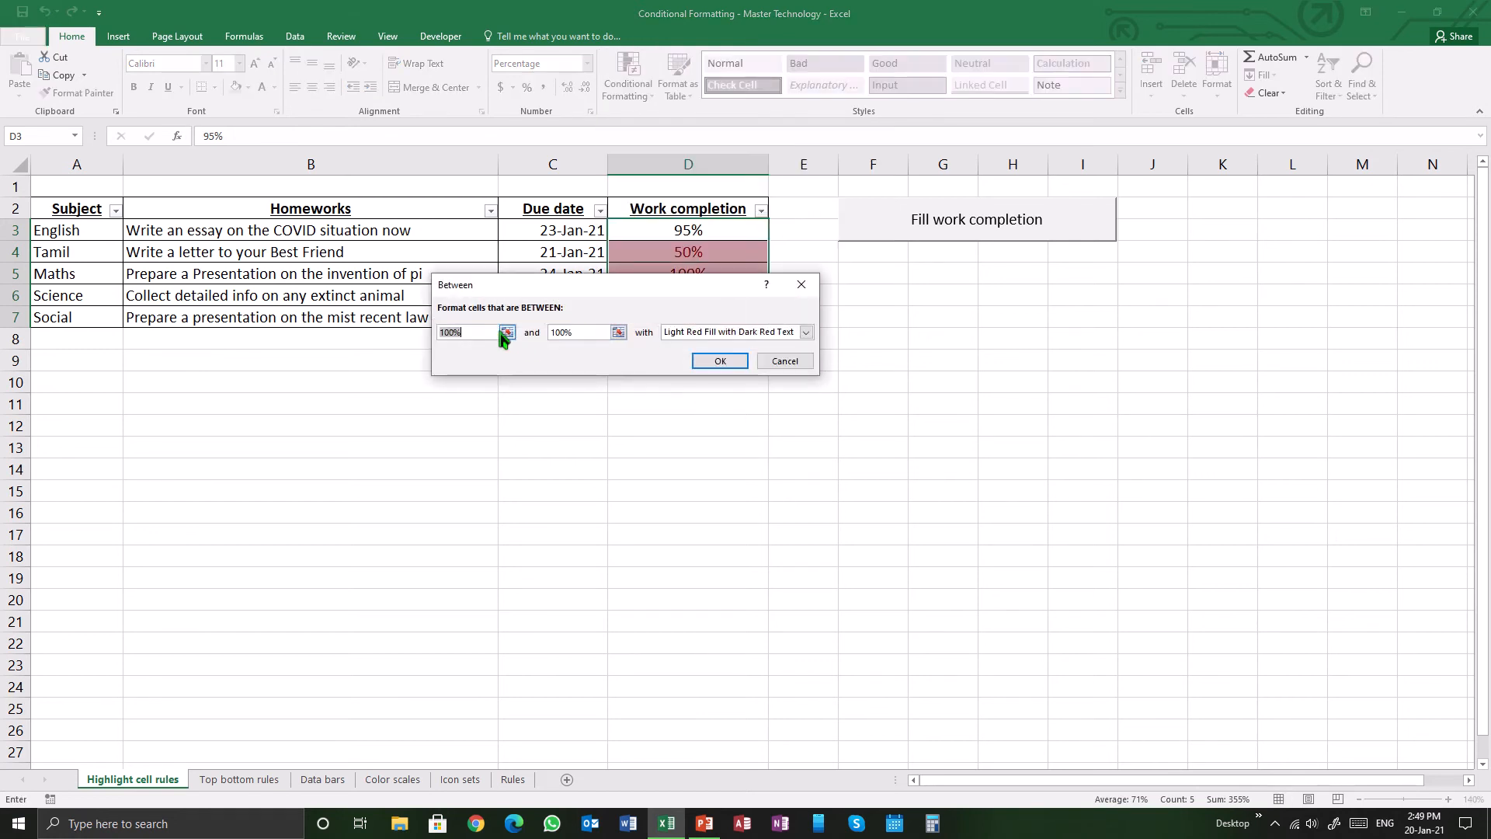
{"action": "key", "text": "BackSpace"}
{"action": "type", "text": "%"}
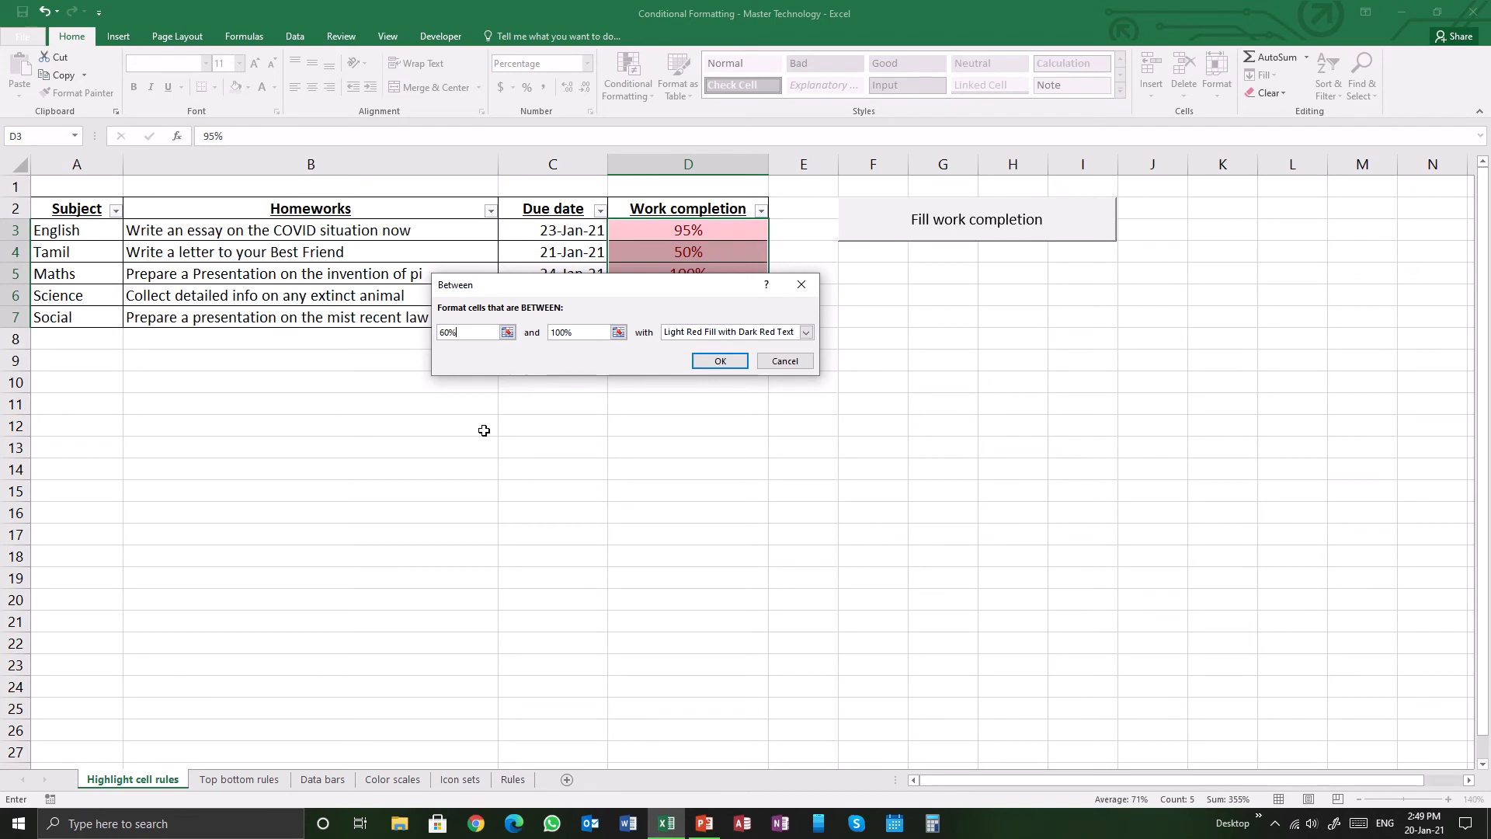
Step: Set the Between rule's lower limit to 10% and apply the rule with Green Fill with Dark Green Text
{"action": "left_click", "coordinate": [806, 333]}
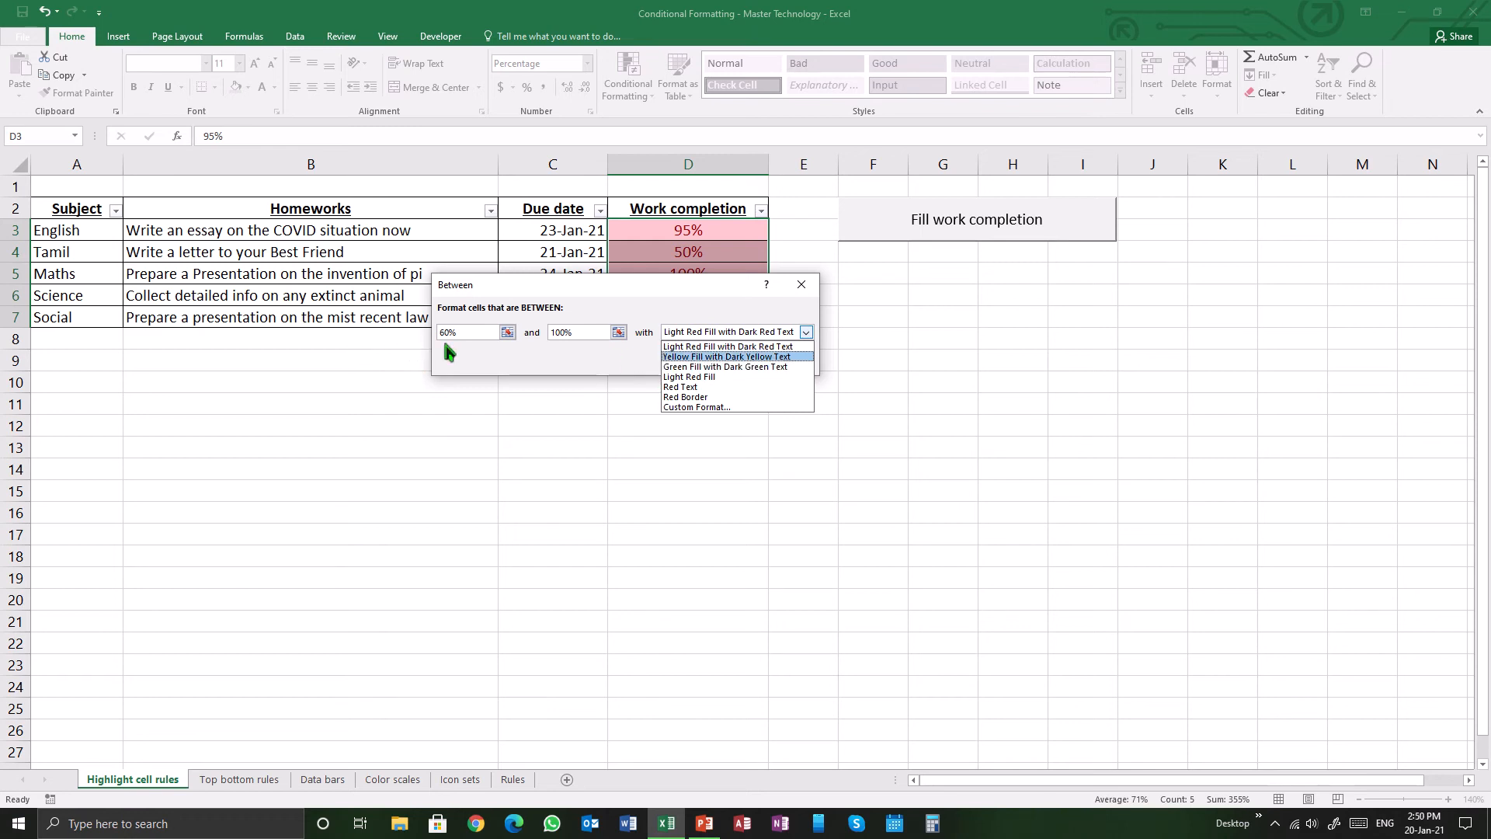
{"action": "left_click", "coordinate": [466, 334]}
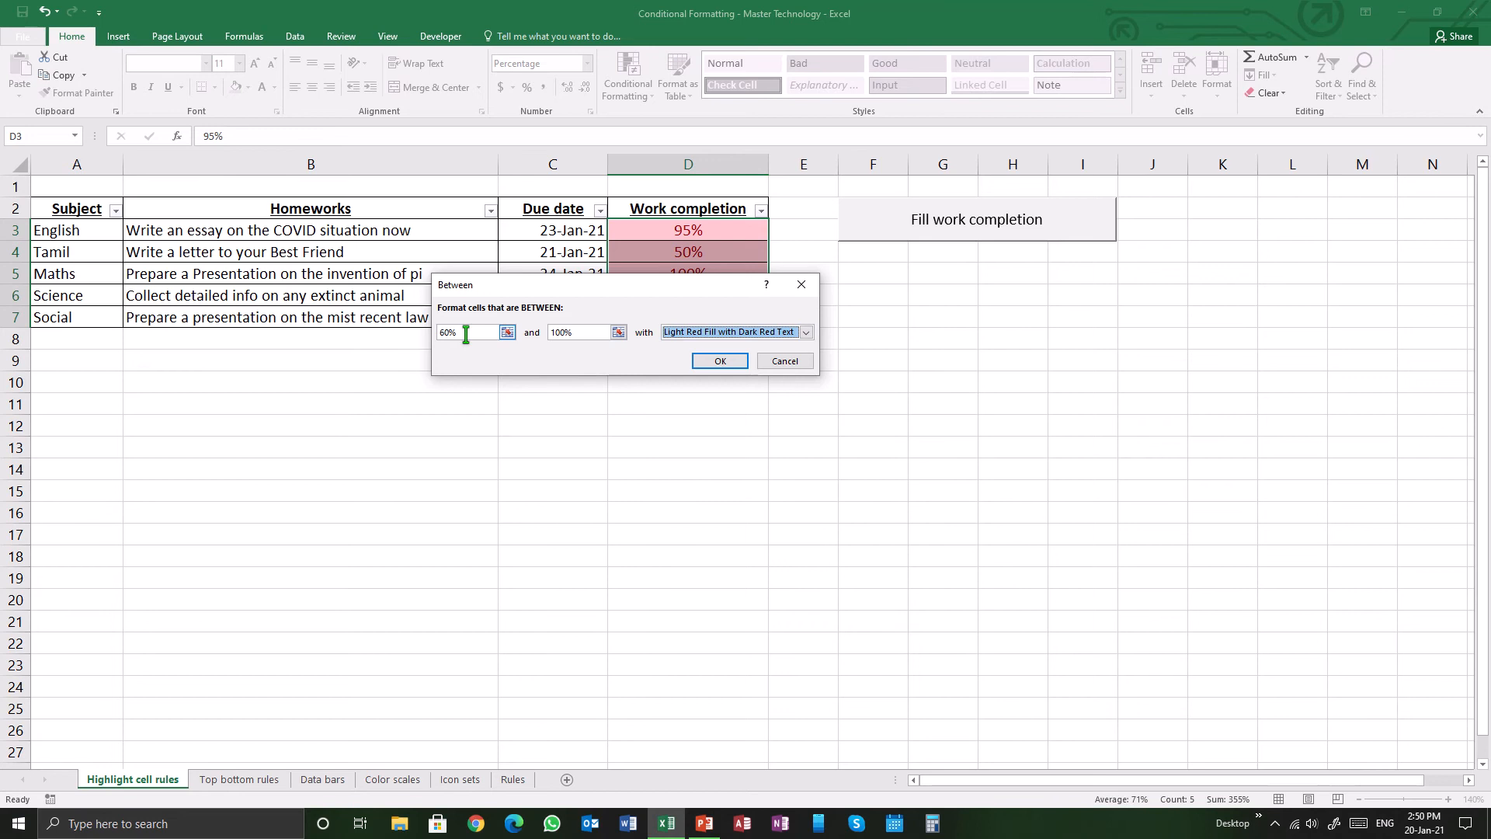
{"action": "left_click", "coordinate": [474, 332]}
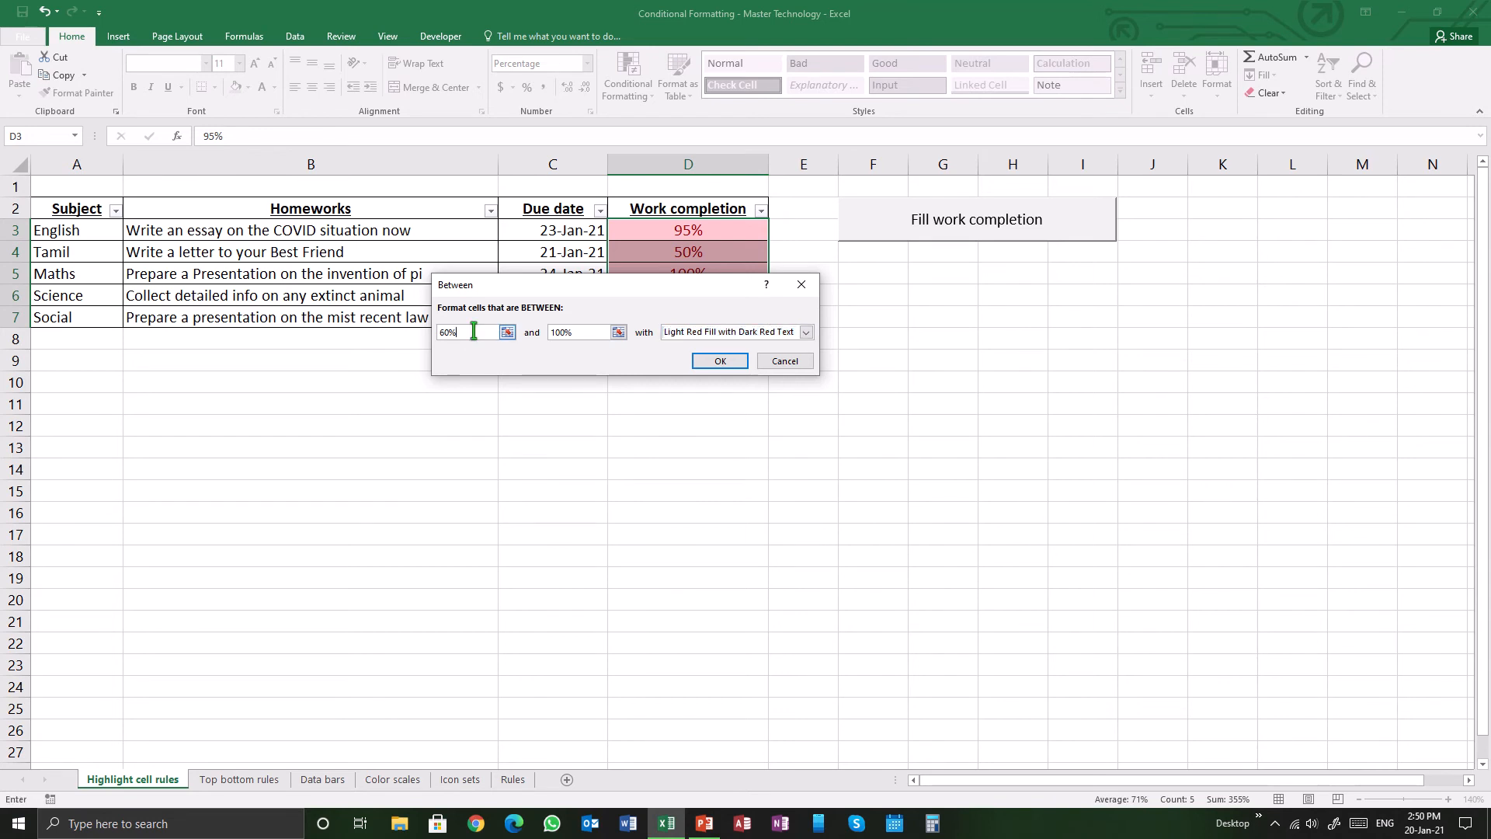
{"action": "key", "text": "BackSpace"}
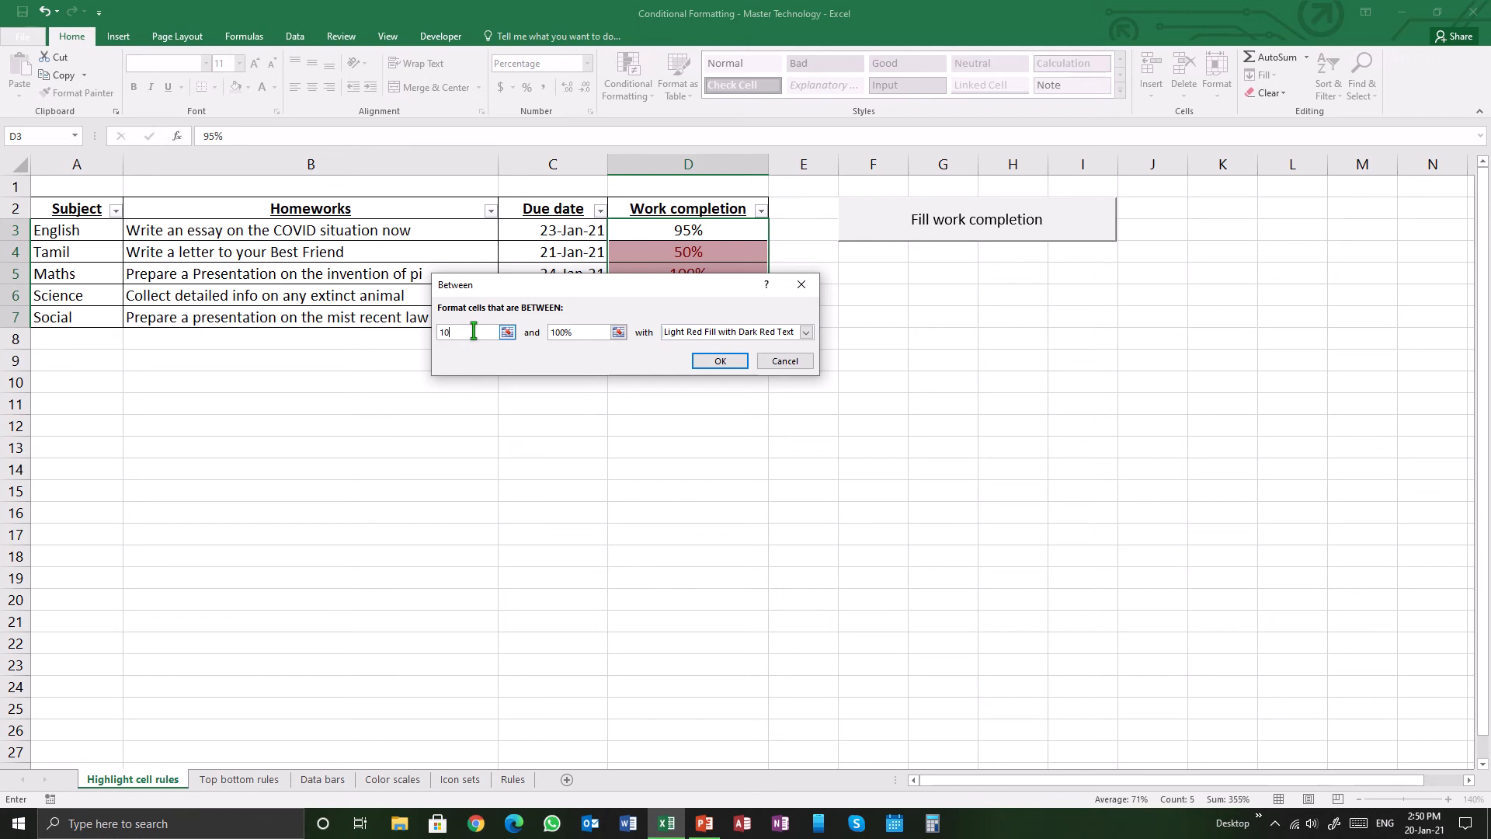
{"action": "type", "text": "10%"}
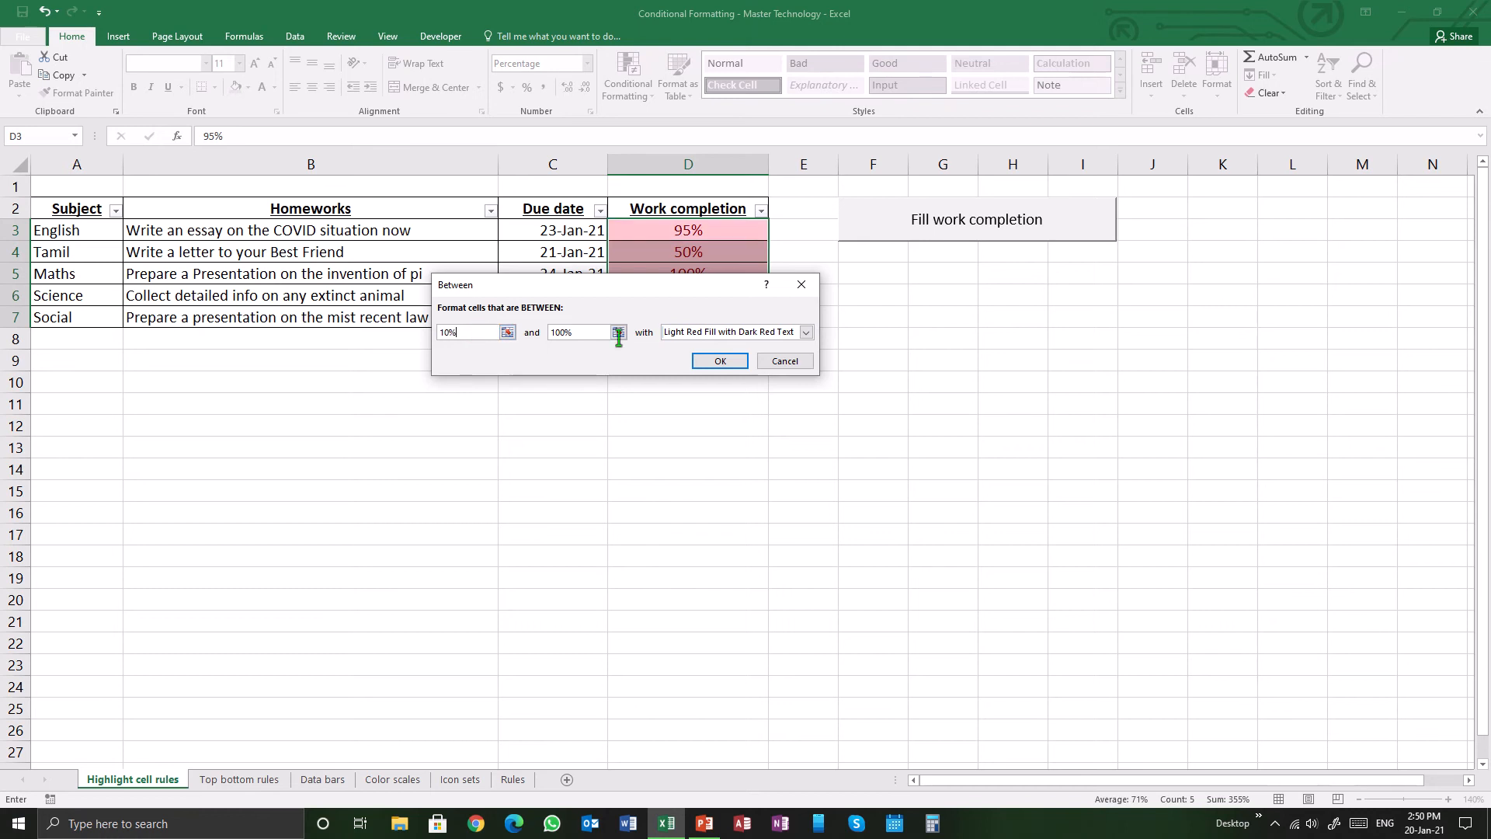
{"action": "left_click", "coordinate": [806, 331]}
{"action": "left_click", "coordinate": [729, 366]}
{"action": "left_click", "coordinate": [719, 365]}
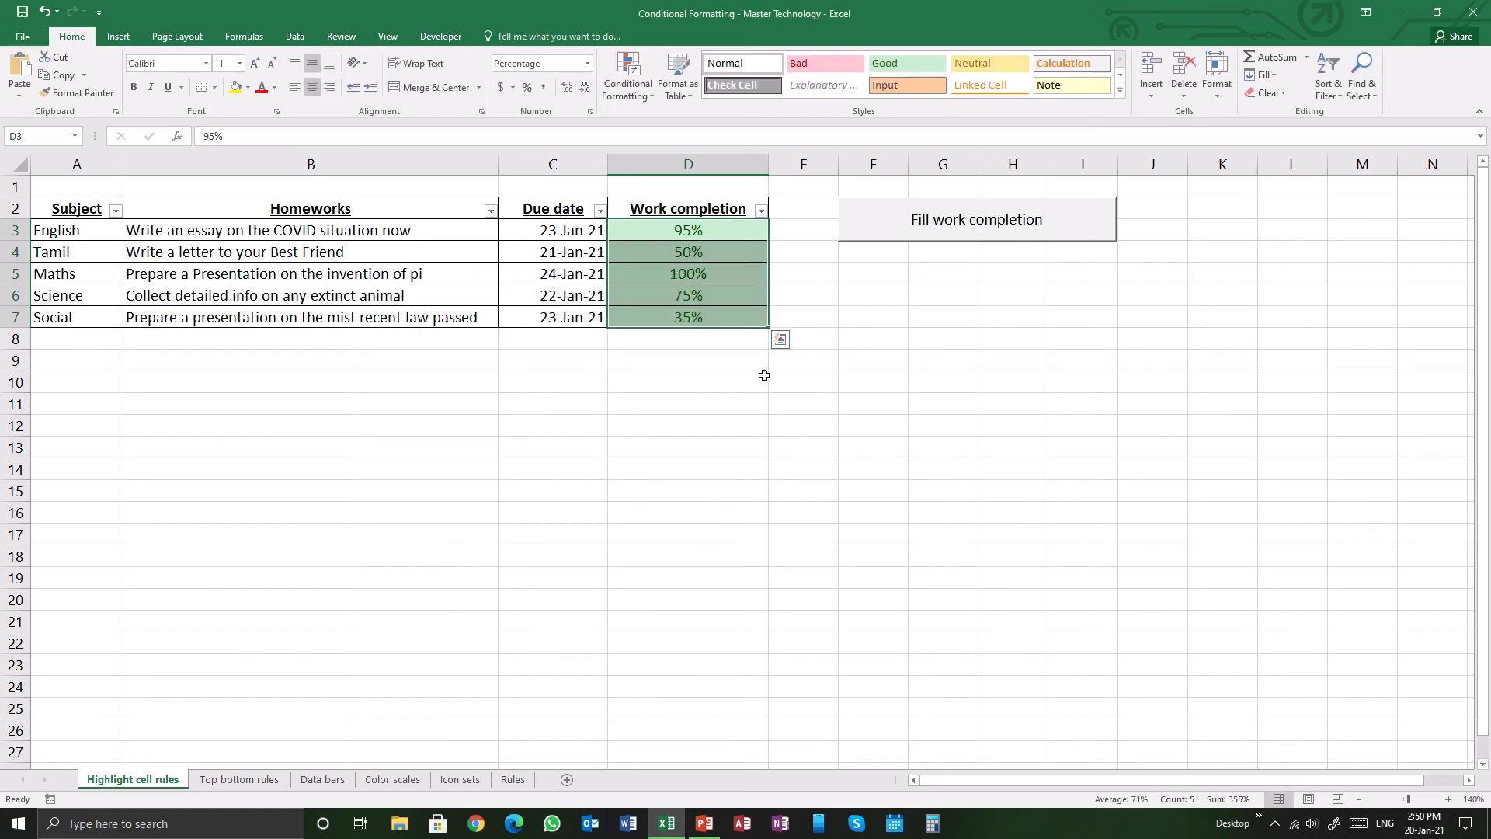
{"action": "left_click", "coordinate": [694, 368]}
{"action": "left_click_drag", "start_coordinate": [708, 230], "coordinate": [709, 314]}
{"action": "left_click", "coordinate": [617, 353]}
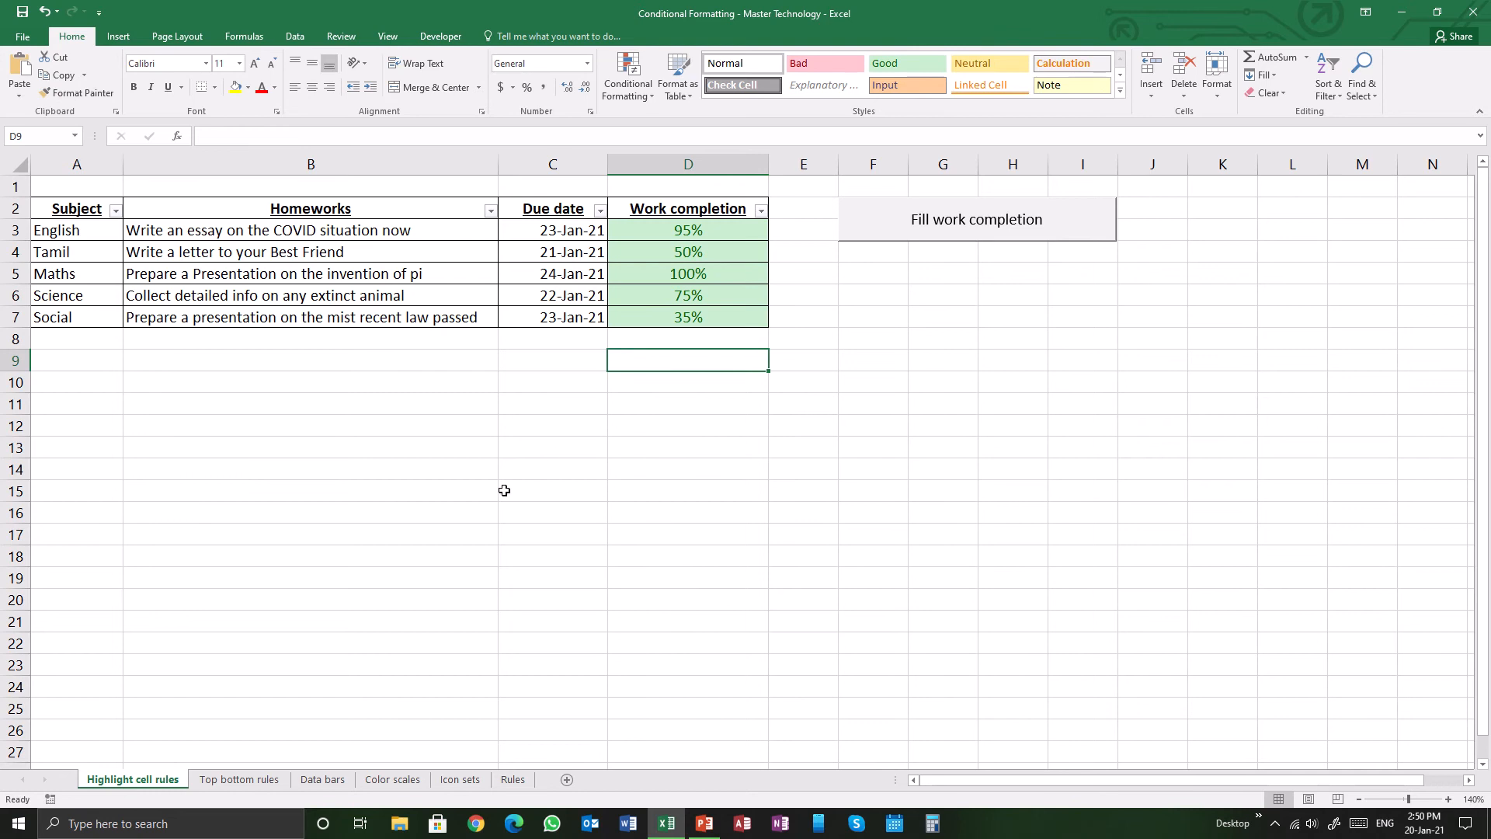
Step: Fill in the number of days attended on the Top bottom rules sheet using its fill macro
{"action": "left_click", "coordinate": [274, 786]}
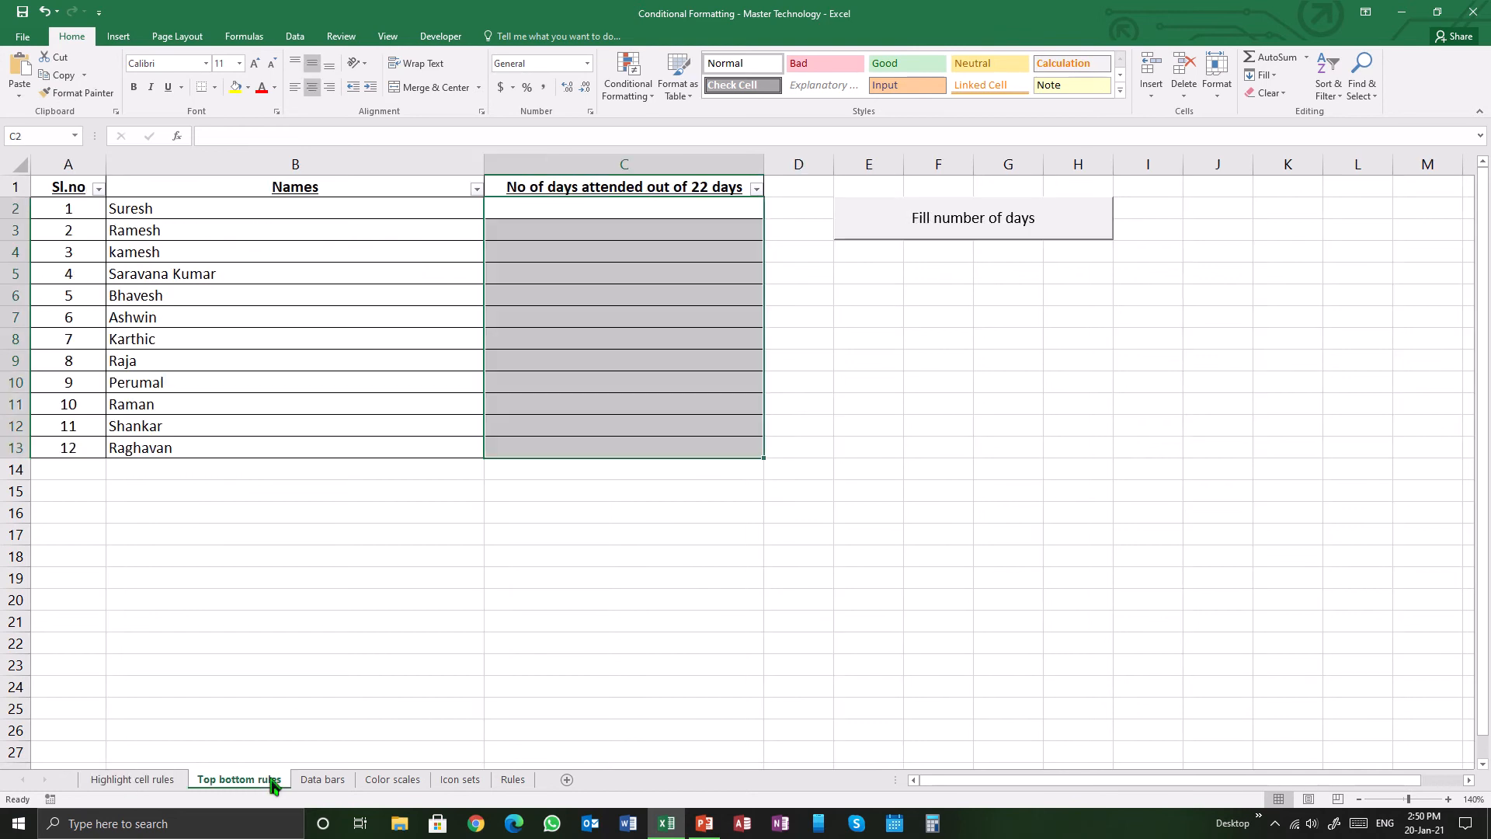
{"action": "left_click", "coordinate": [540, 617]}
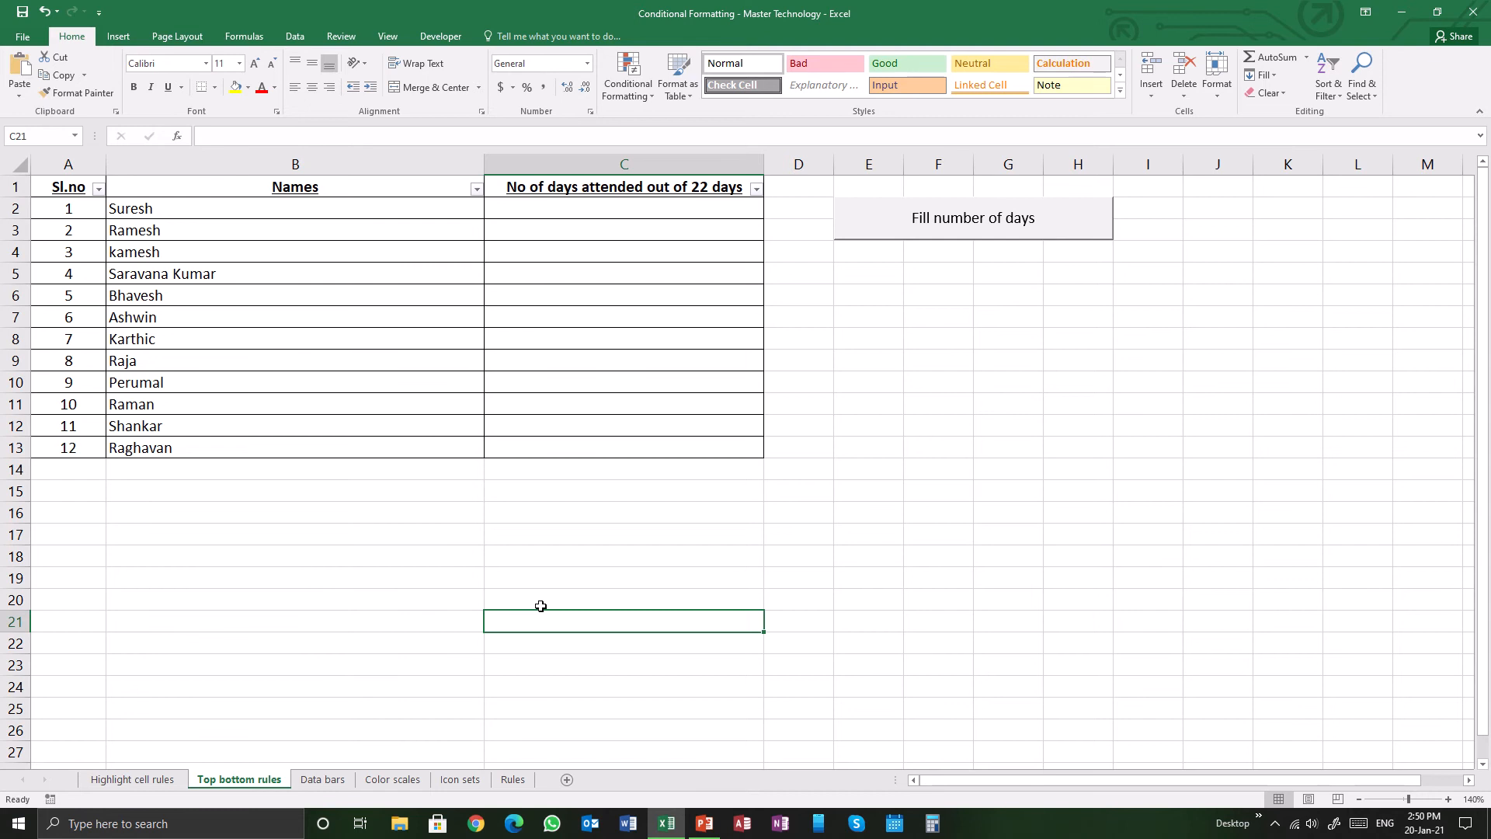
{"action": "left_click", "coordinate": [950, 234]}
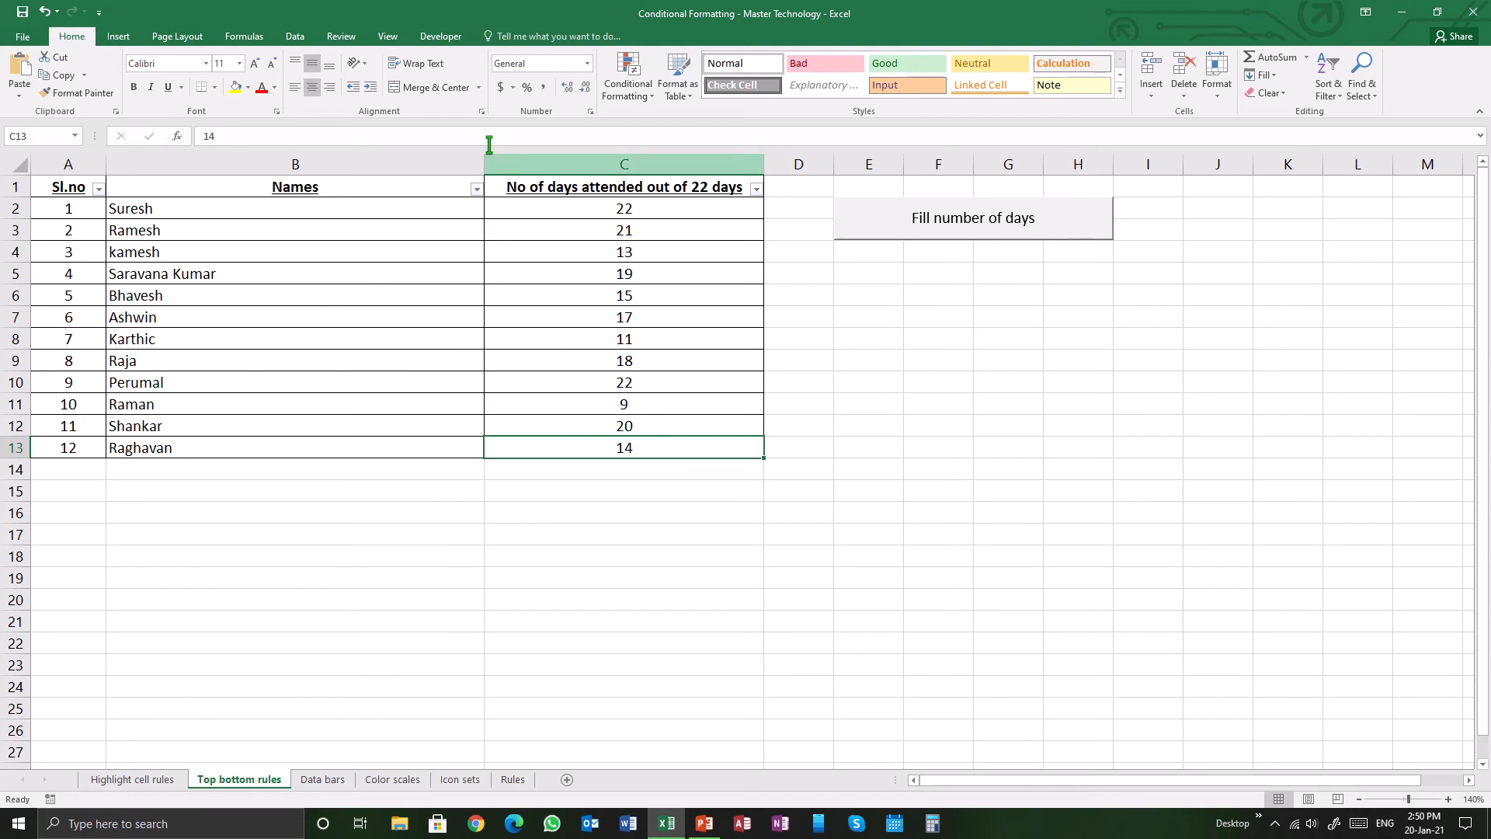
{"action": "left_click", "coordinate": [295, 37]}
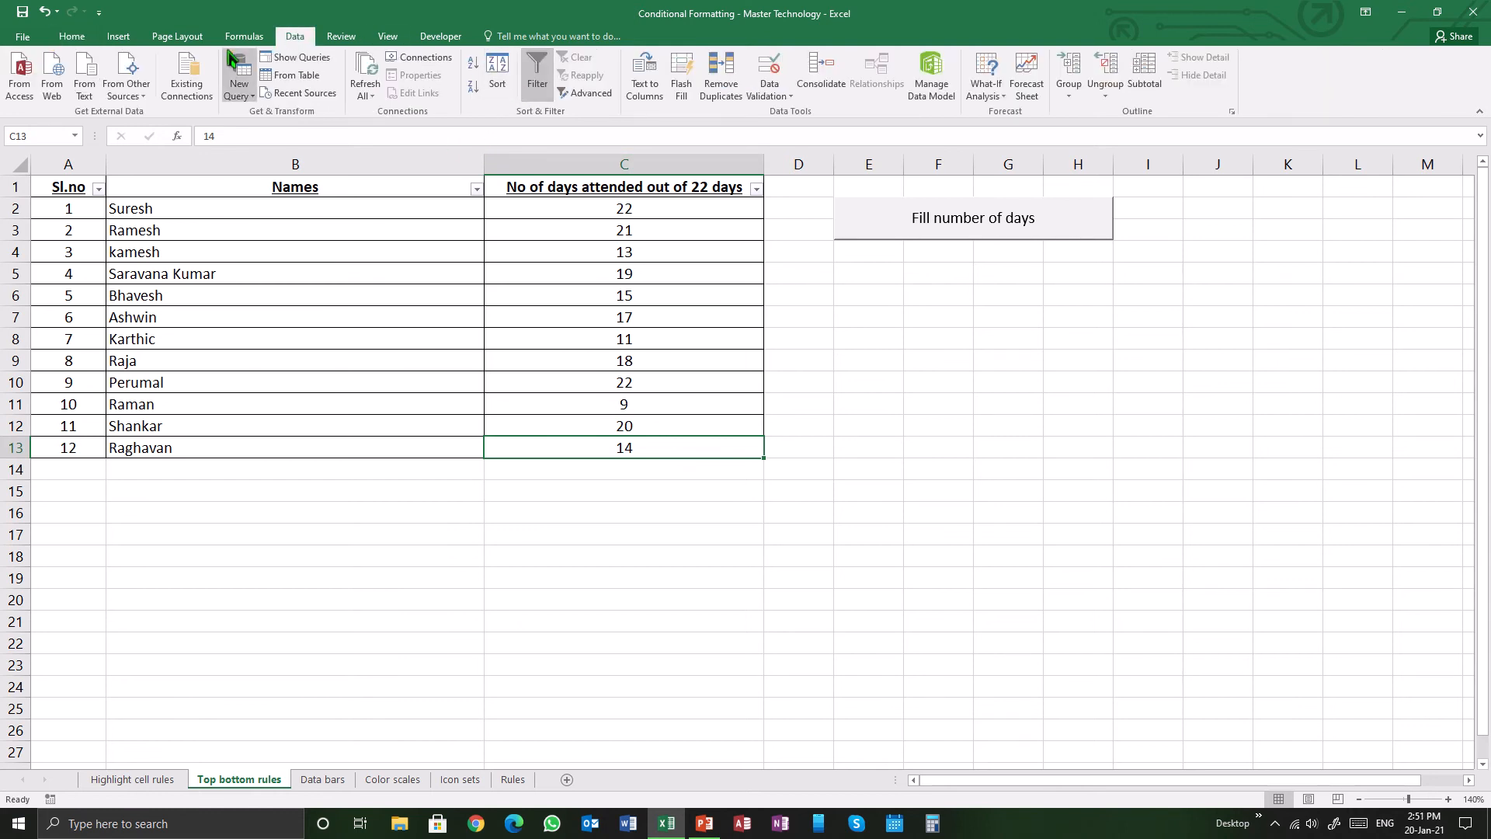
{"action": "left_click", "coordinate": [83, 43]}
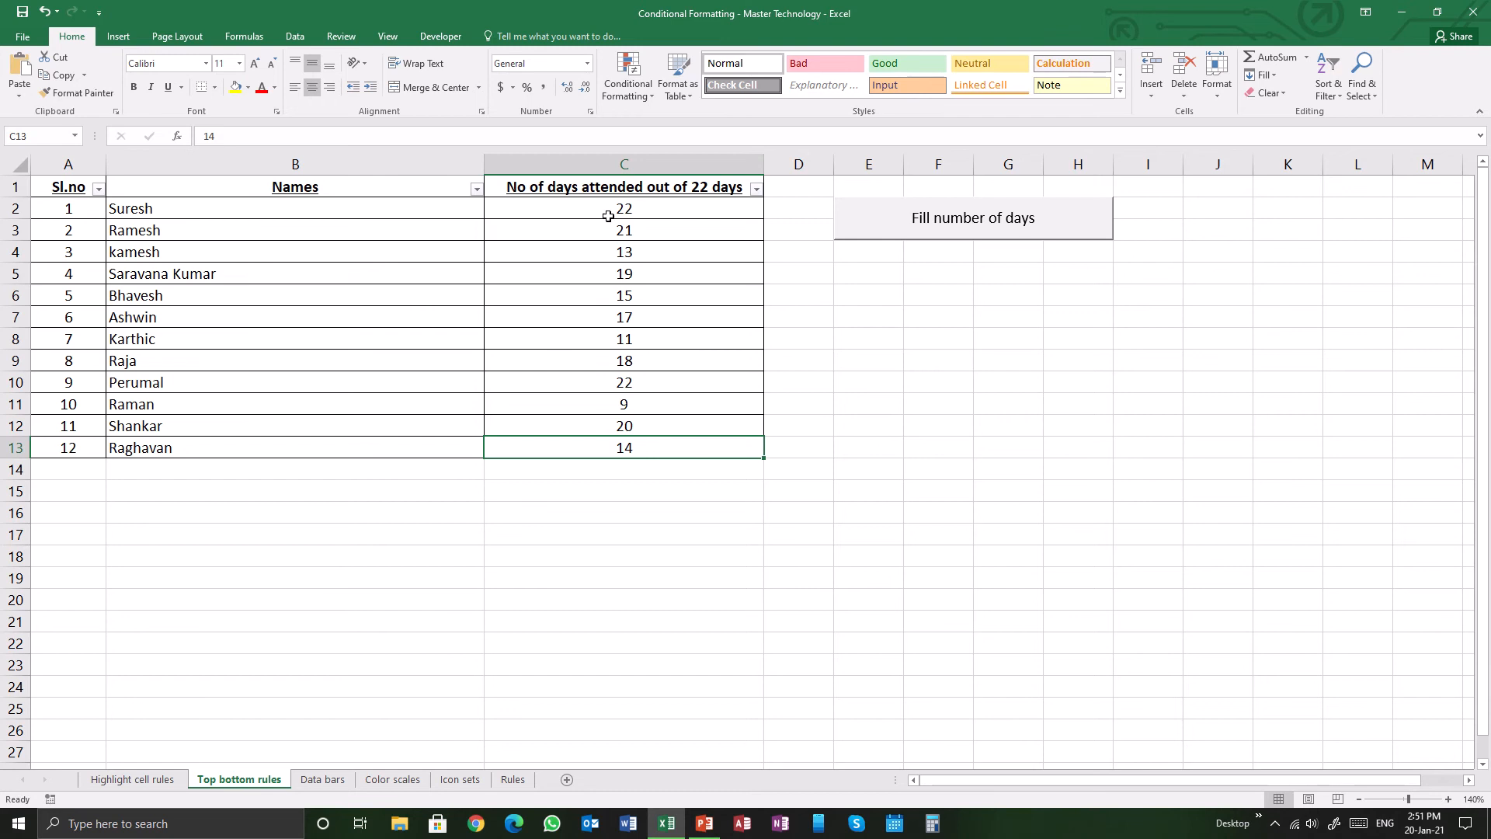
Step: Start a Top 10 Items rule for the days attended in C2:C13 and set the number of top items to 4
{"action": "left_click_drag", "start_coordinate": [604, 210], "coordinate": [657, 446]}
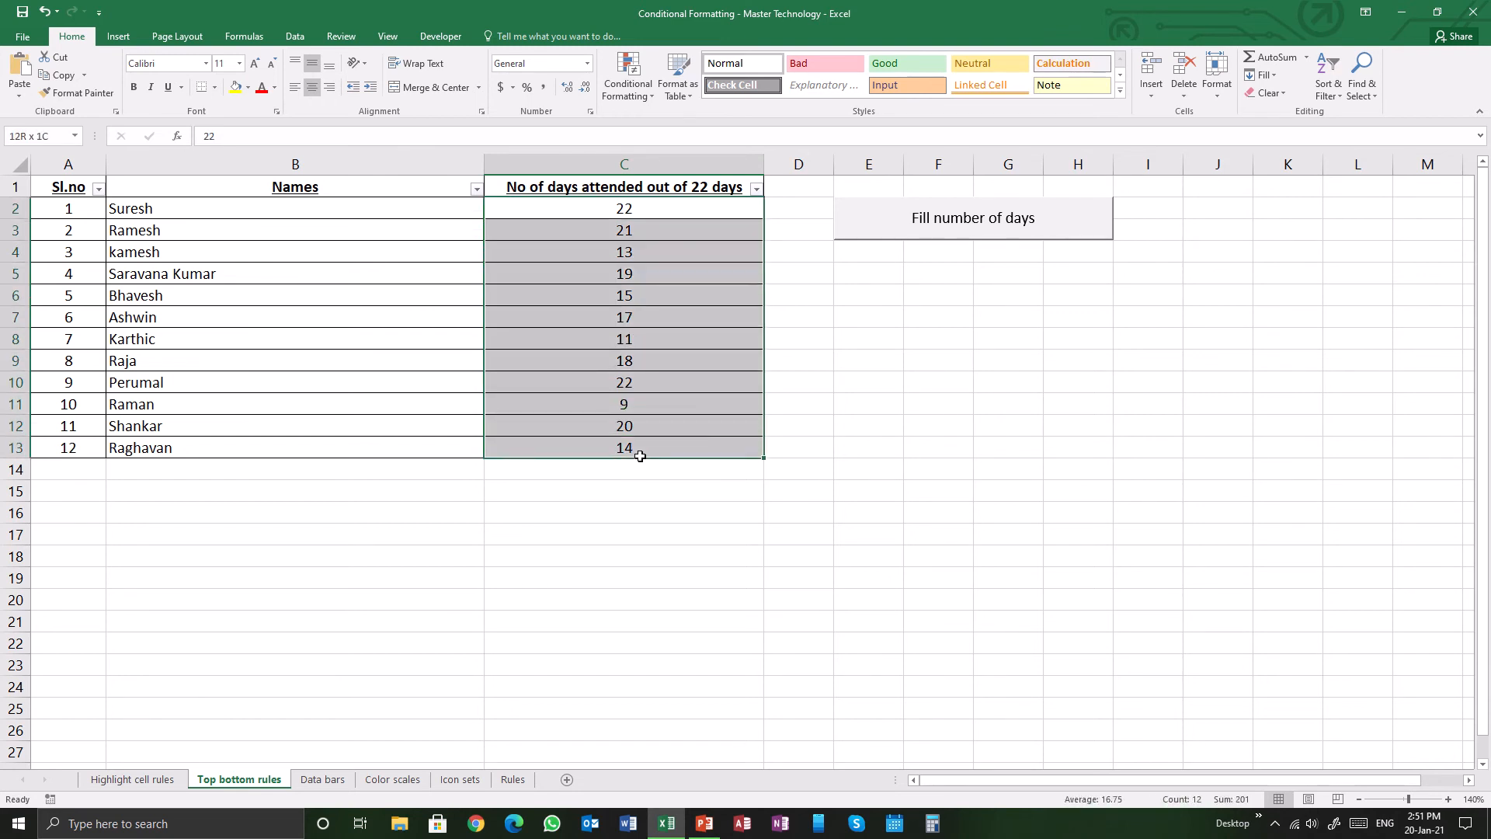
{"action": "left_click", "coordinate": [639, 100]}
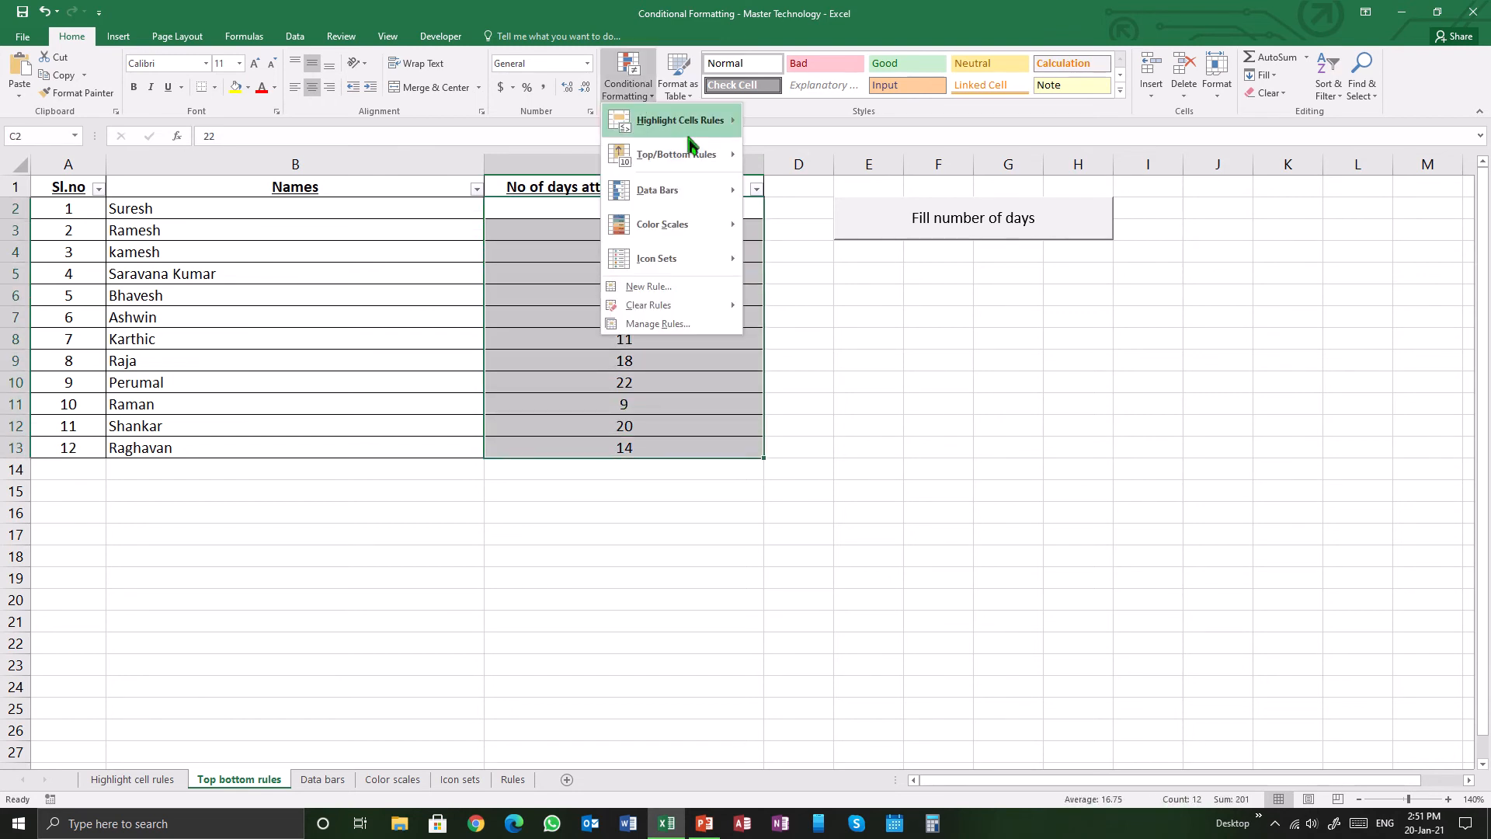
{"action": "mouse_move", "coordinate": [707, 157]}
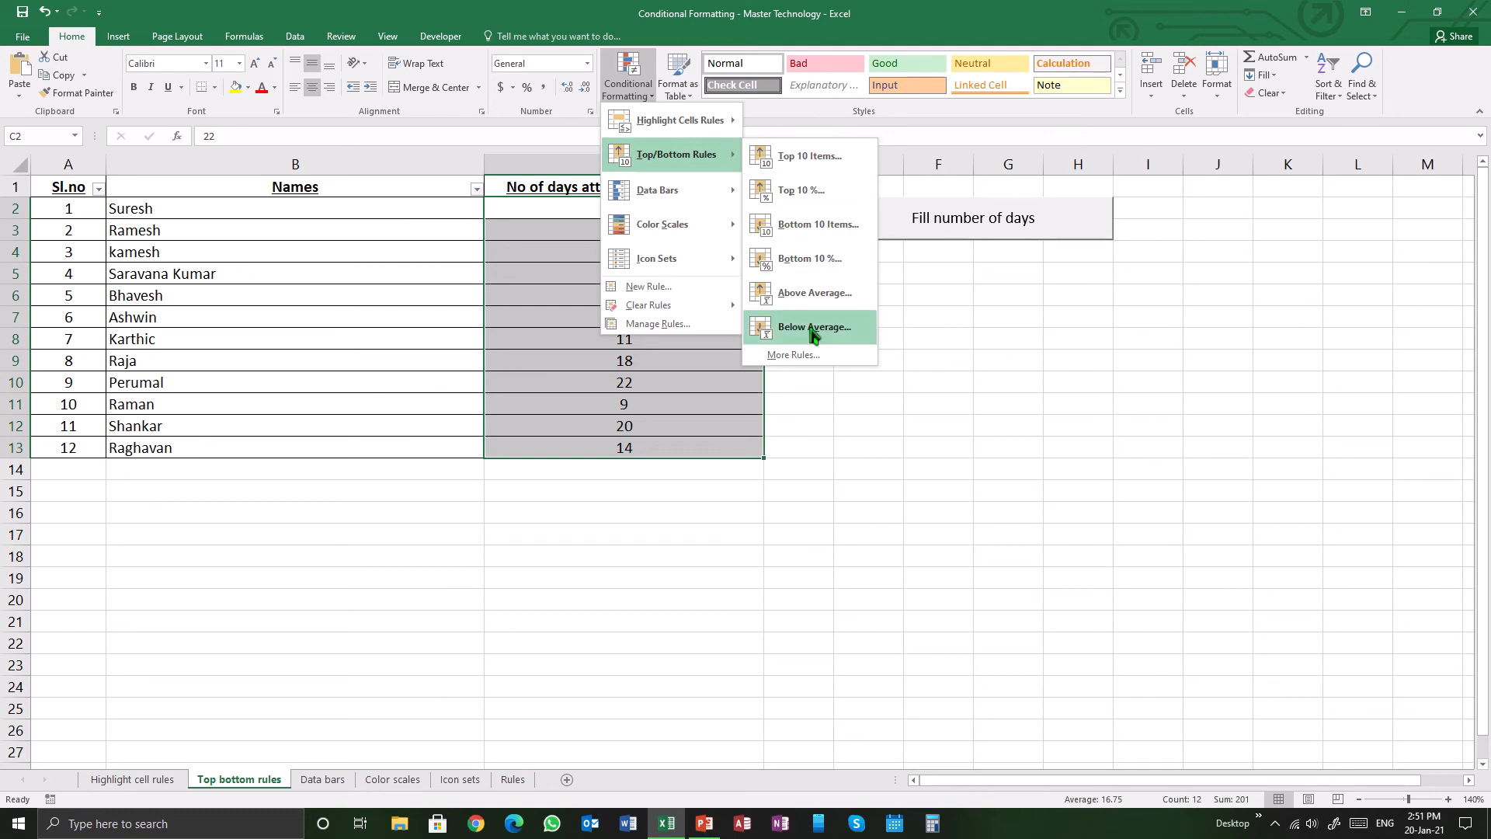
{"action": "left_click", "coordinate": [803, 170]}
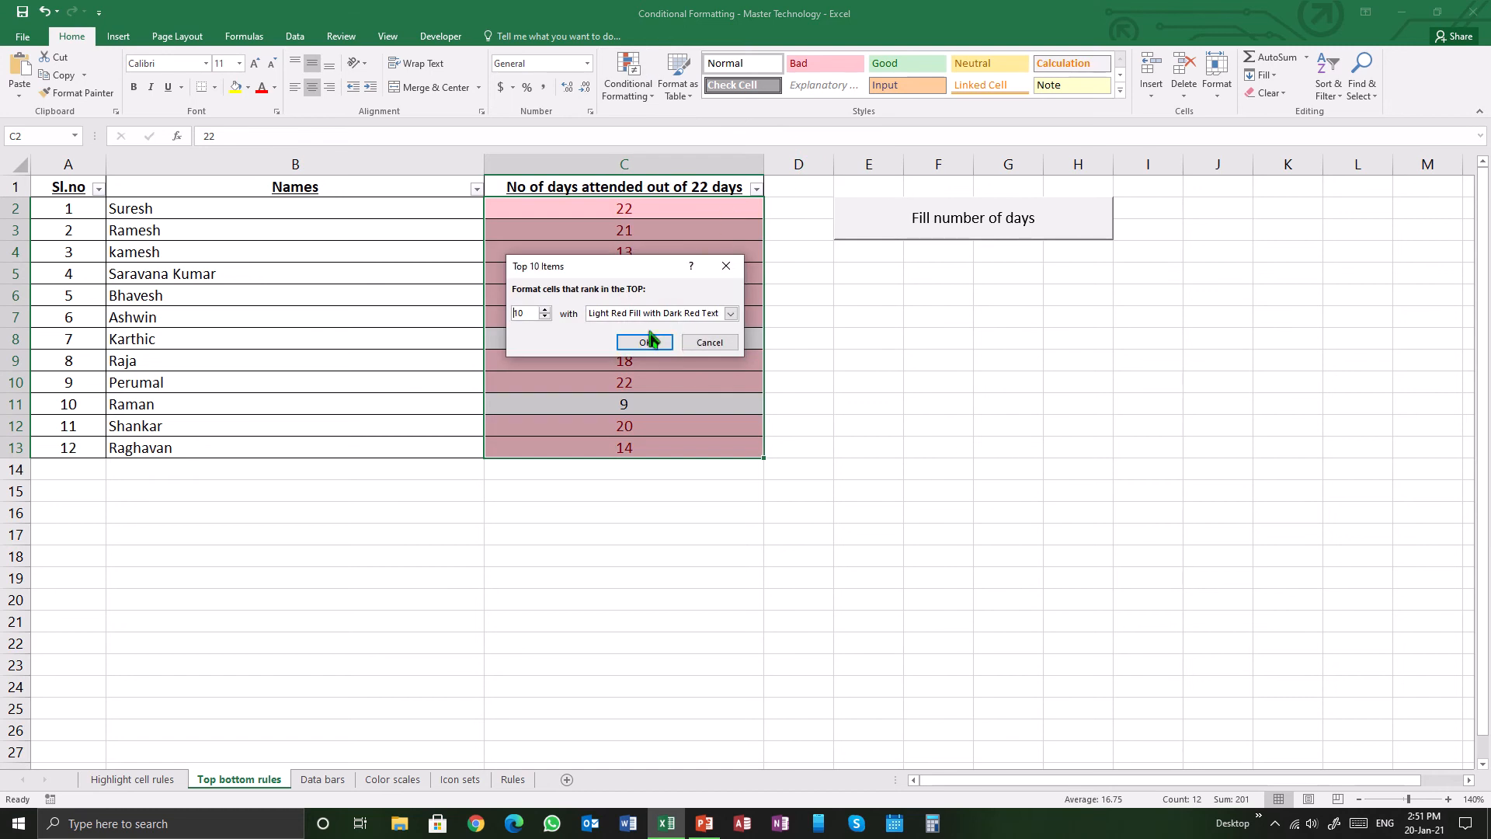
{"action": "left_click", "coordinate": [543, 317]}
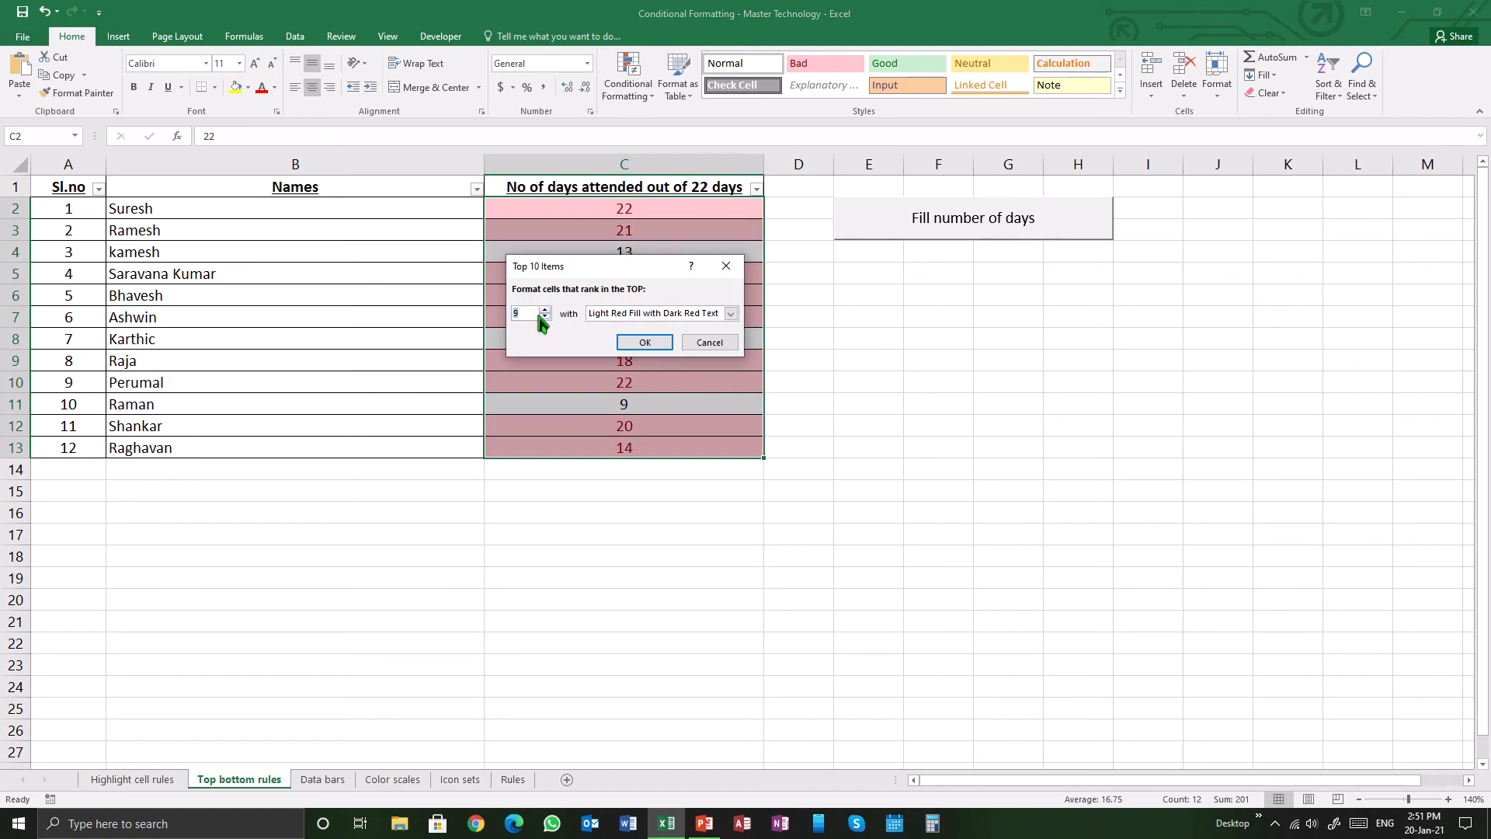
{"action": "left_click", "coordinate": [543, 318]}
{"action": "left_click", "coordinate": [542, 318]}
{"action": "left_click", "coordinate": [543, 317]}
{"action": "left_click", "coordinate": [544, 317]}
{"action": "left_click", "coordinate": [544, 318]}
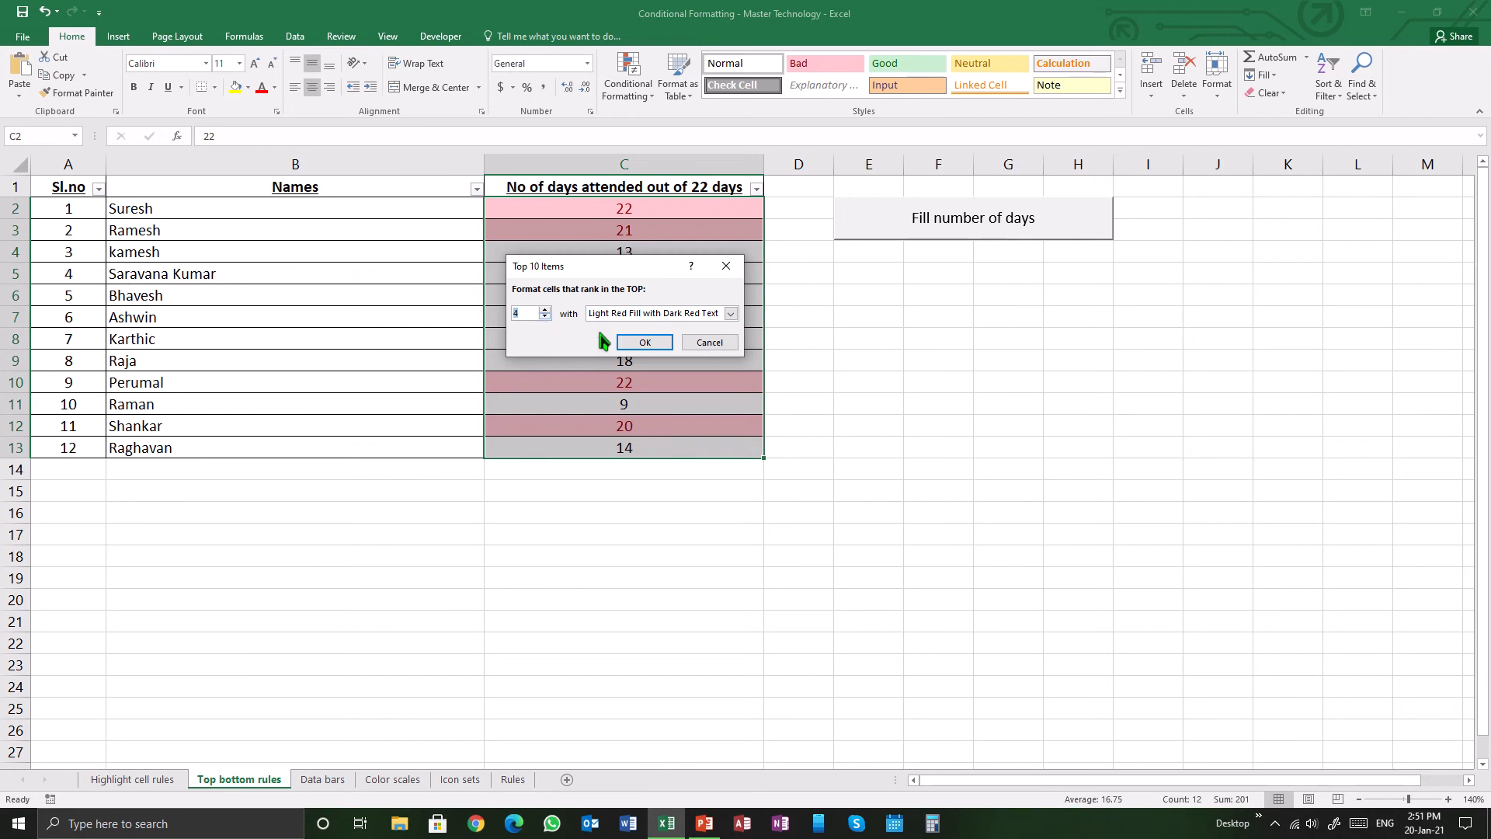
Step: Format the top items with Green Fill with Dark Green Text and apply the rule
{"action": "left_click", "coordinate": [730, 315]}
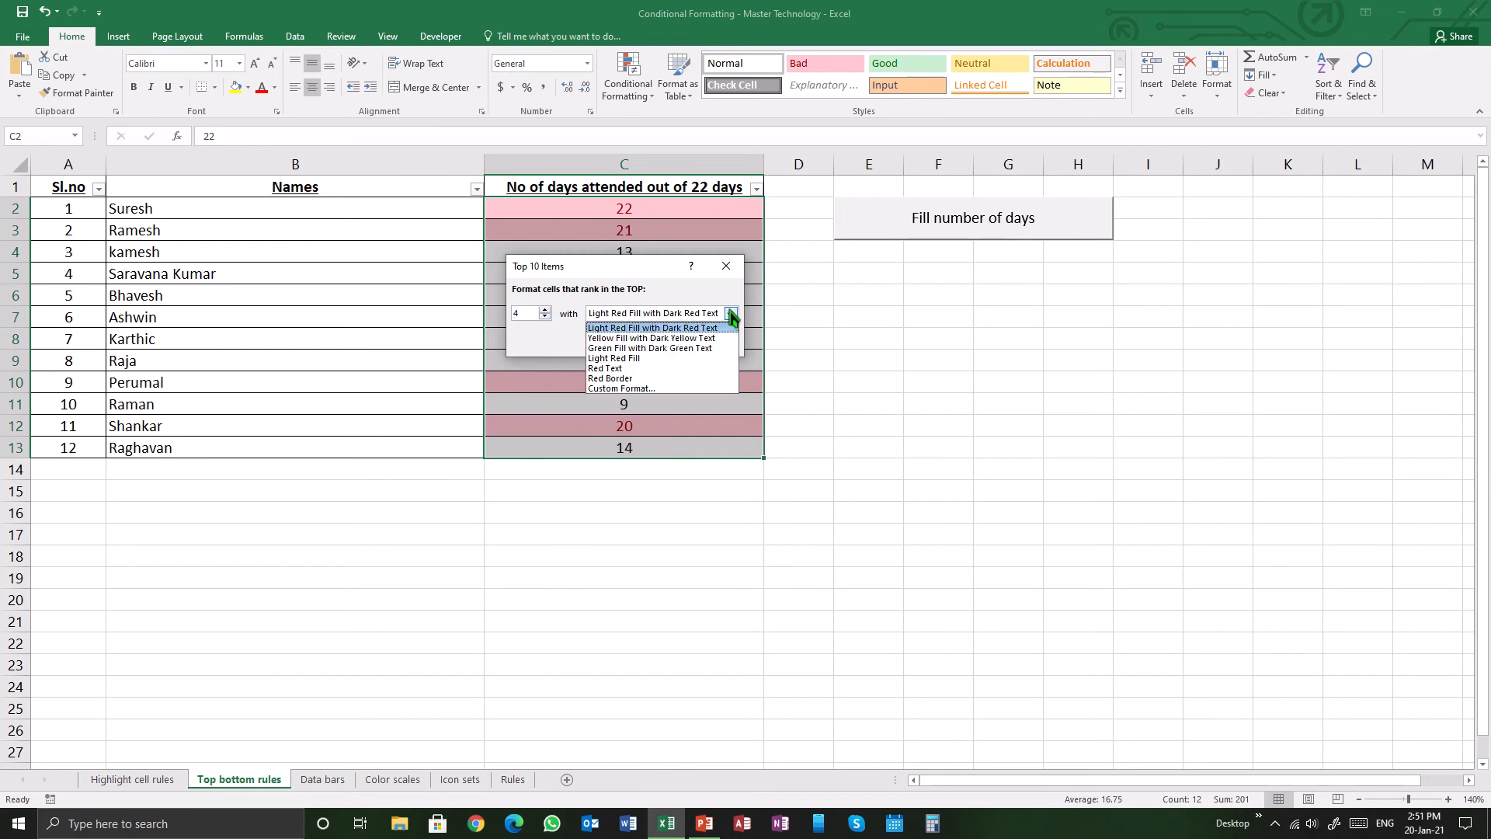
{"action": "left_click", "coordinate": [666, 348]}
{"action": "left_click", "coordinate": [665, 337]}
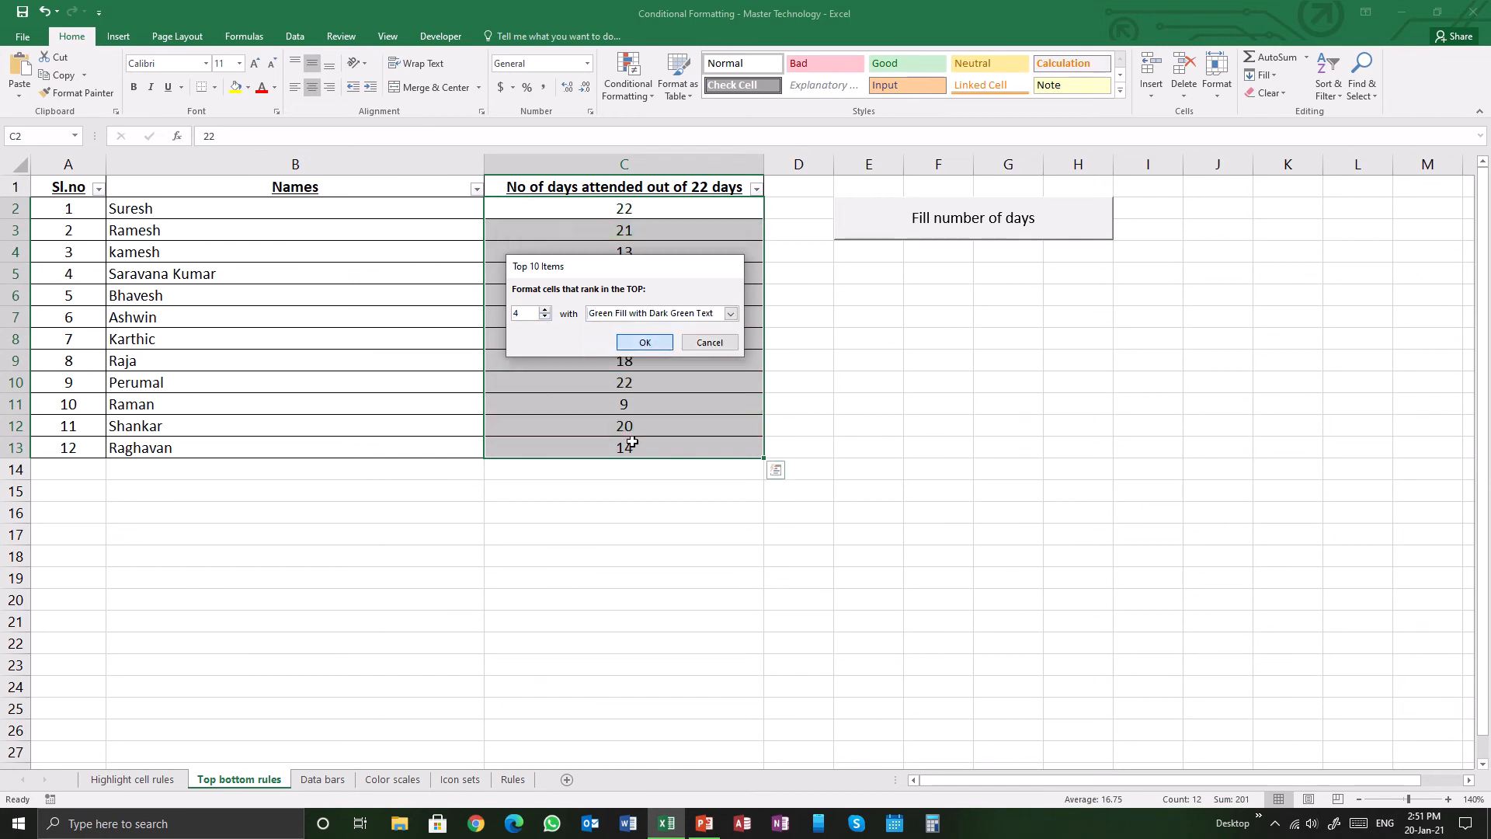
{"action": "left_click", "coordinate": [623, 512]}
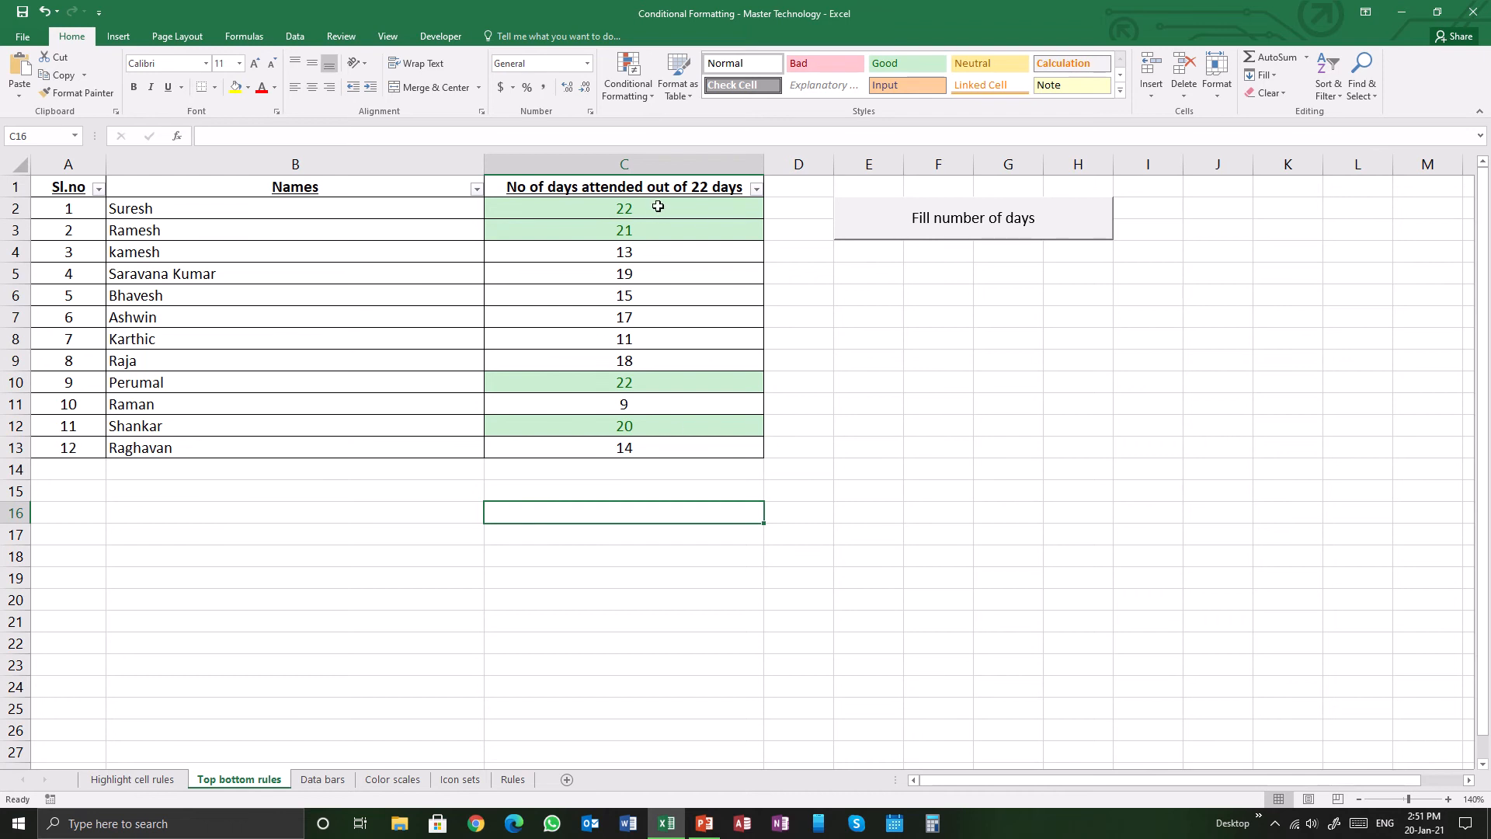
Step: Highlight the below-average days attended in C2:C13 using Yellow Fill with Dark Yellow Text
{"action": "left_click_drag", "start_coordinate": [635, 205], "coordinate": [651, 446]}
{"action": "left_click", "coordinate": [621, 92]}
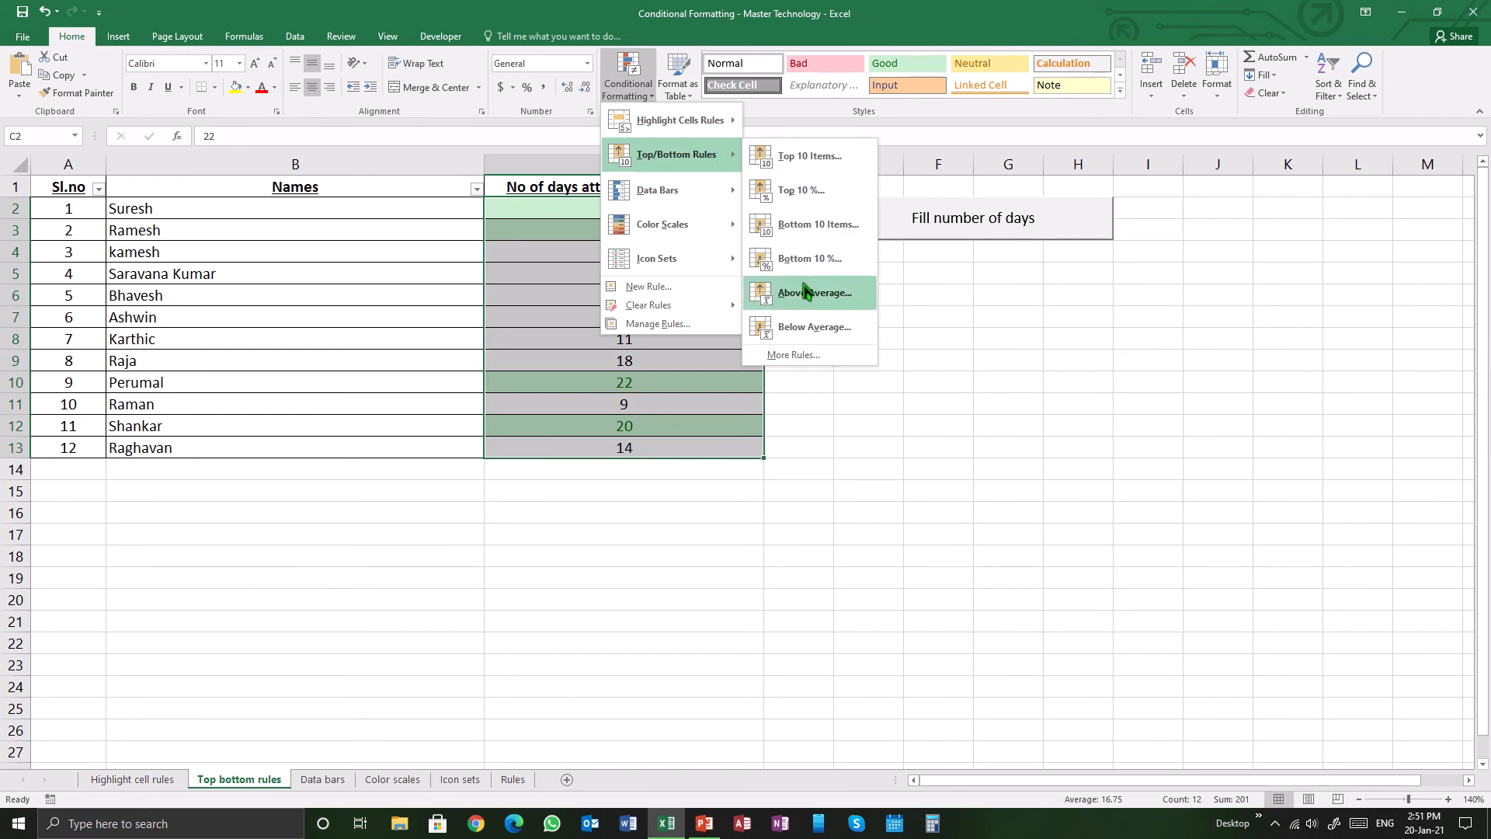
{"action": "left_click", "coordinate": [795, 327]}
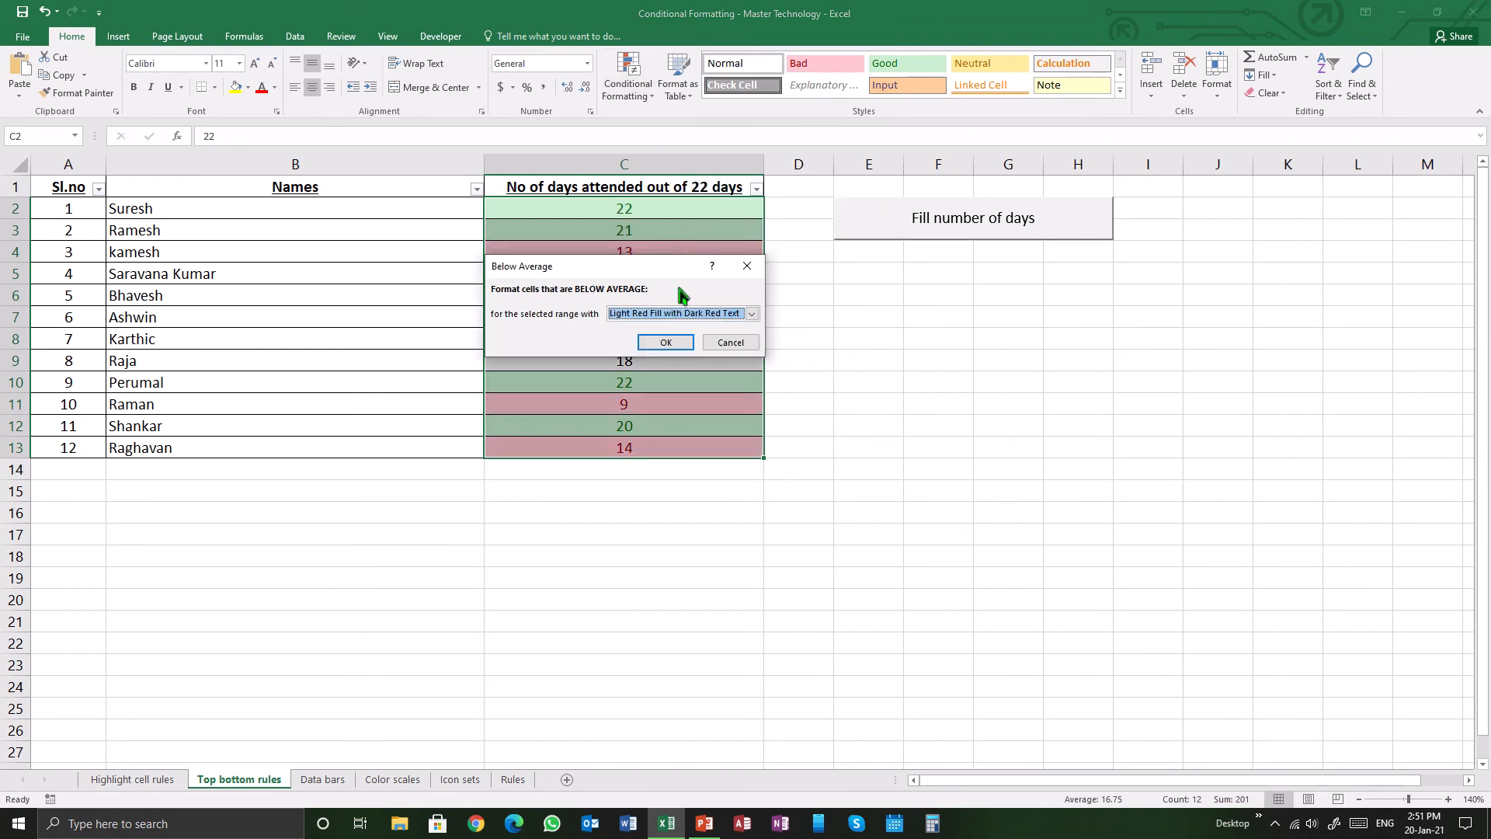
{"action": "left_click", "coordinate": [752, 313]}
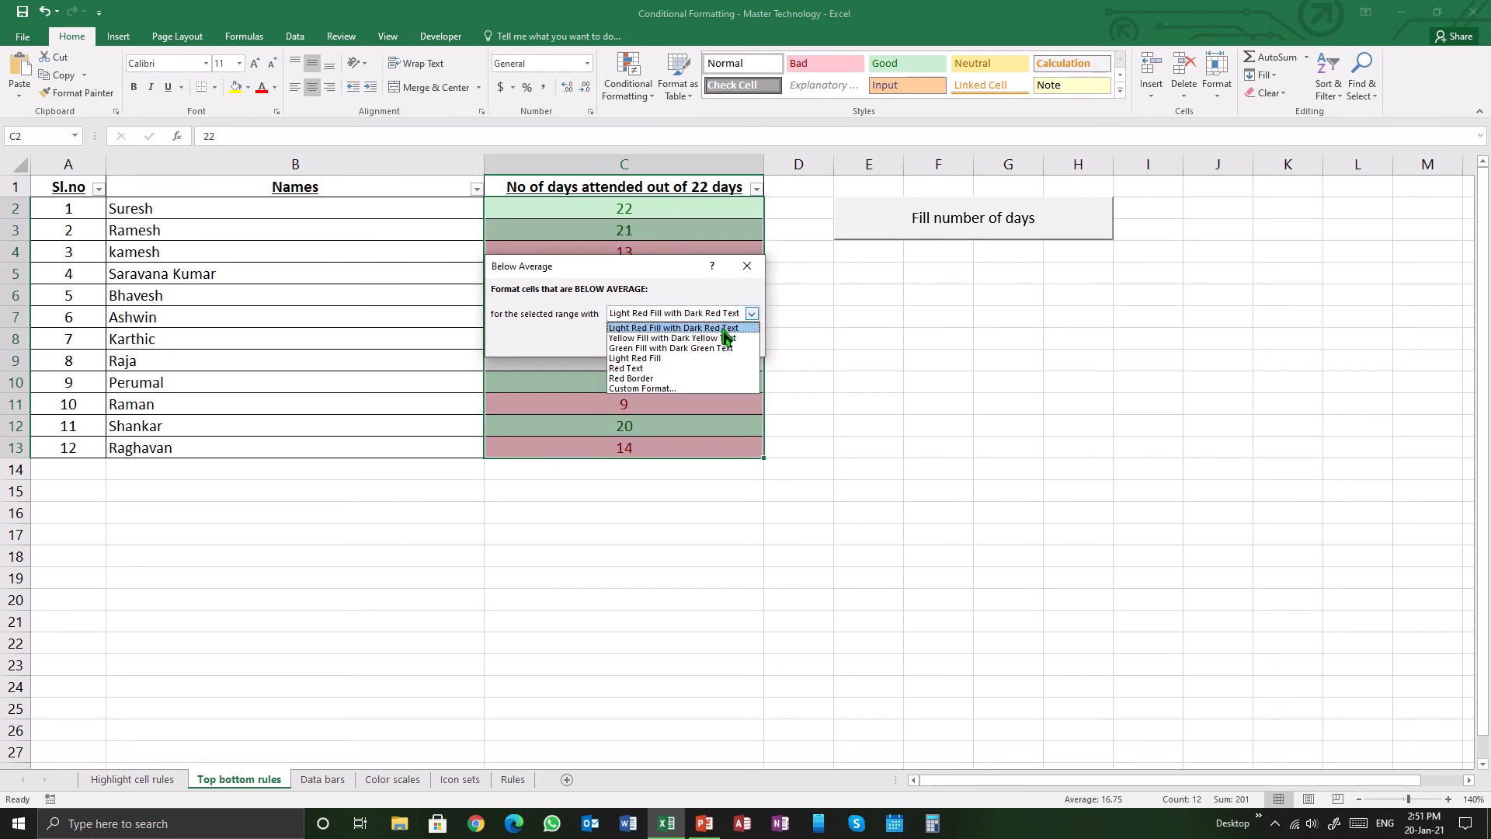
{"action": "left_click", "coordinate": [685, 341]}
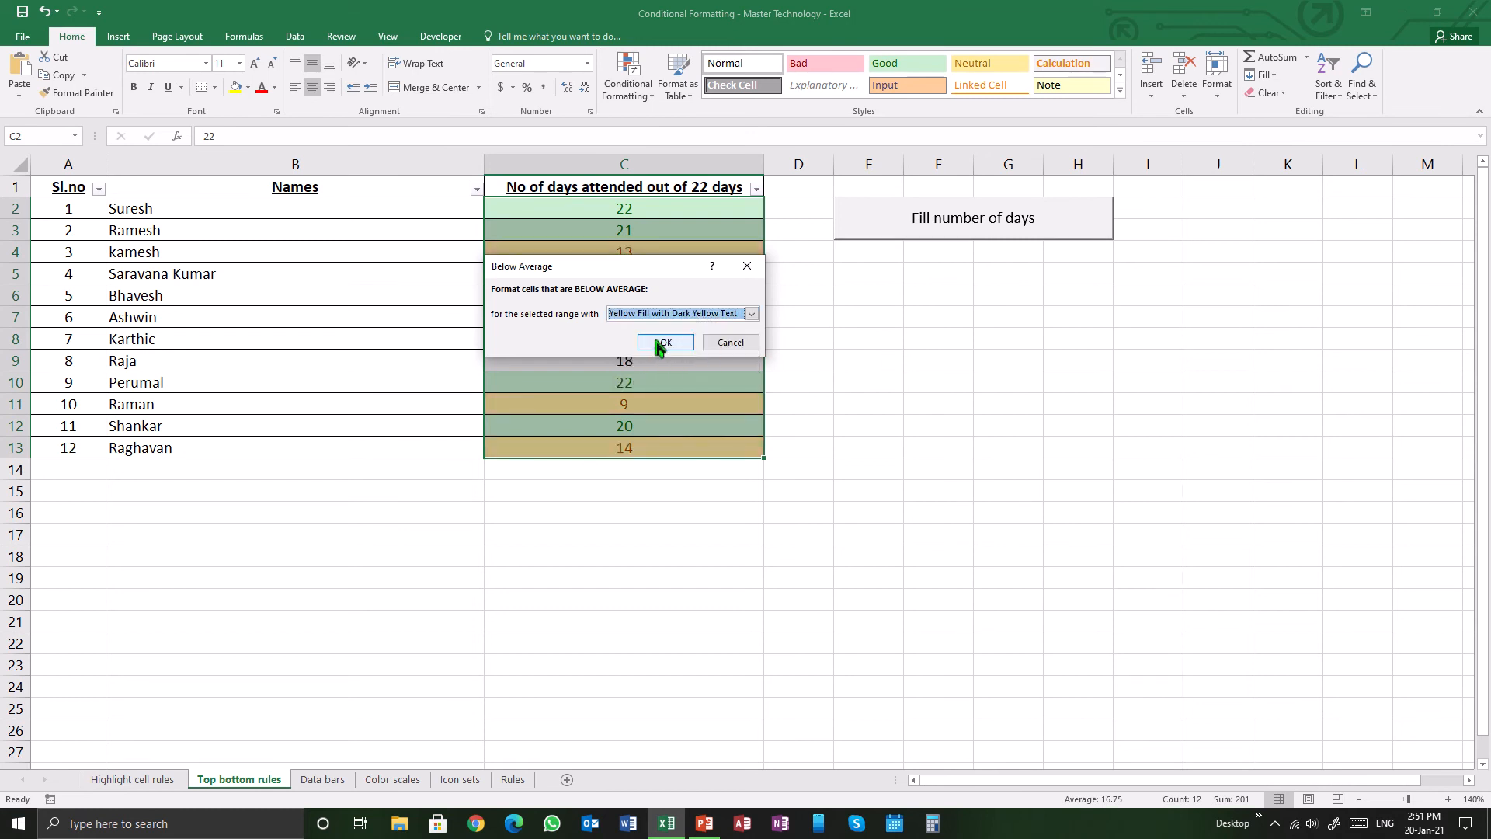
{"action": "left_click", "coordinate": [656, 339]}
{"action": "left_click", "coordinate": [800, 345]}
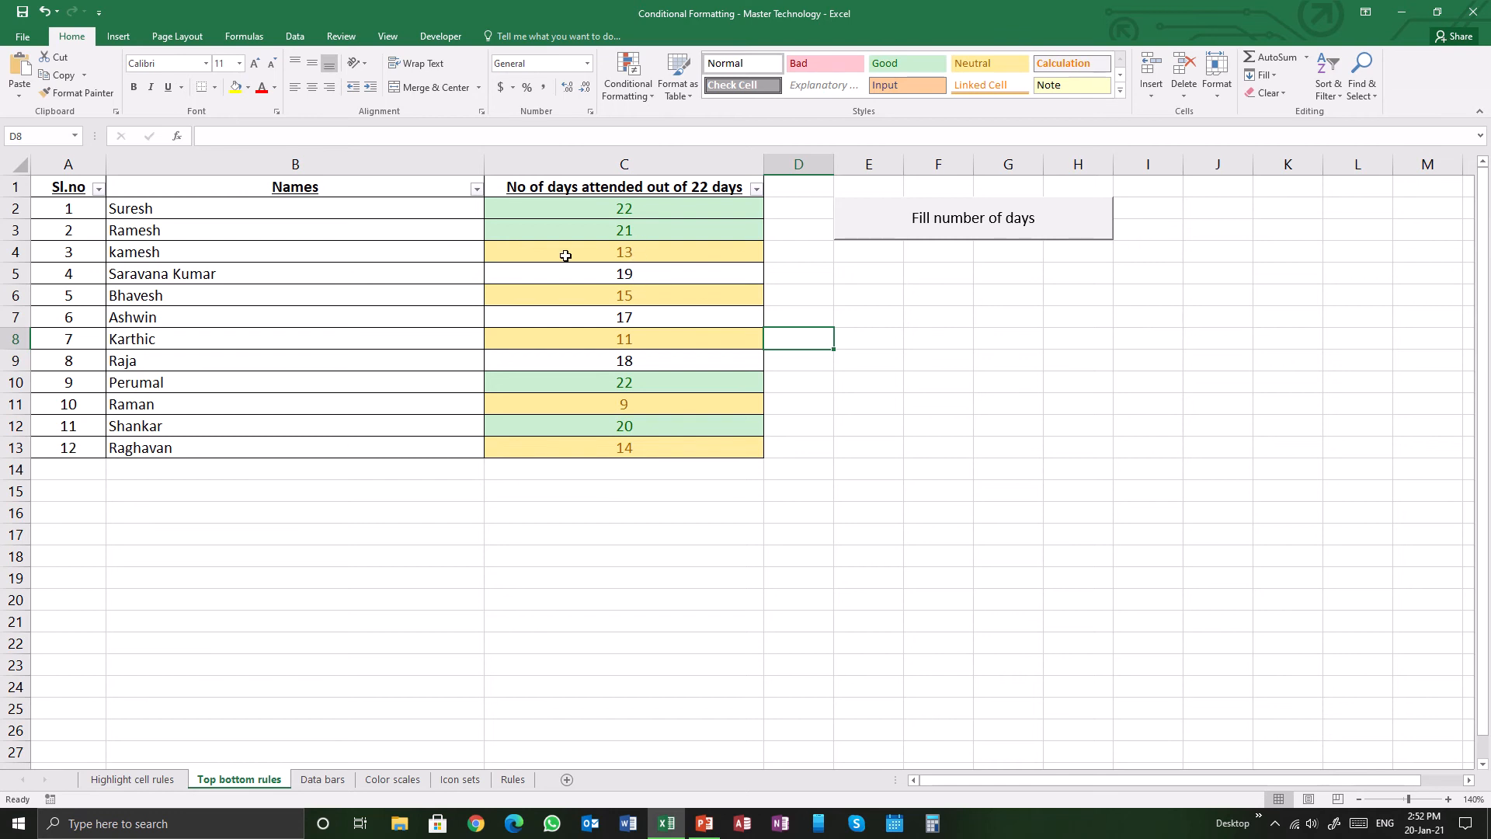
Step: On the Data bars sheet, fill in the days attended and apply orange gradient-fill data bars to C2:C13
{"action": "left_click", "coordinate": [323, 781]}
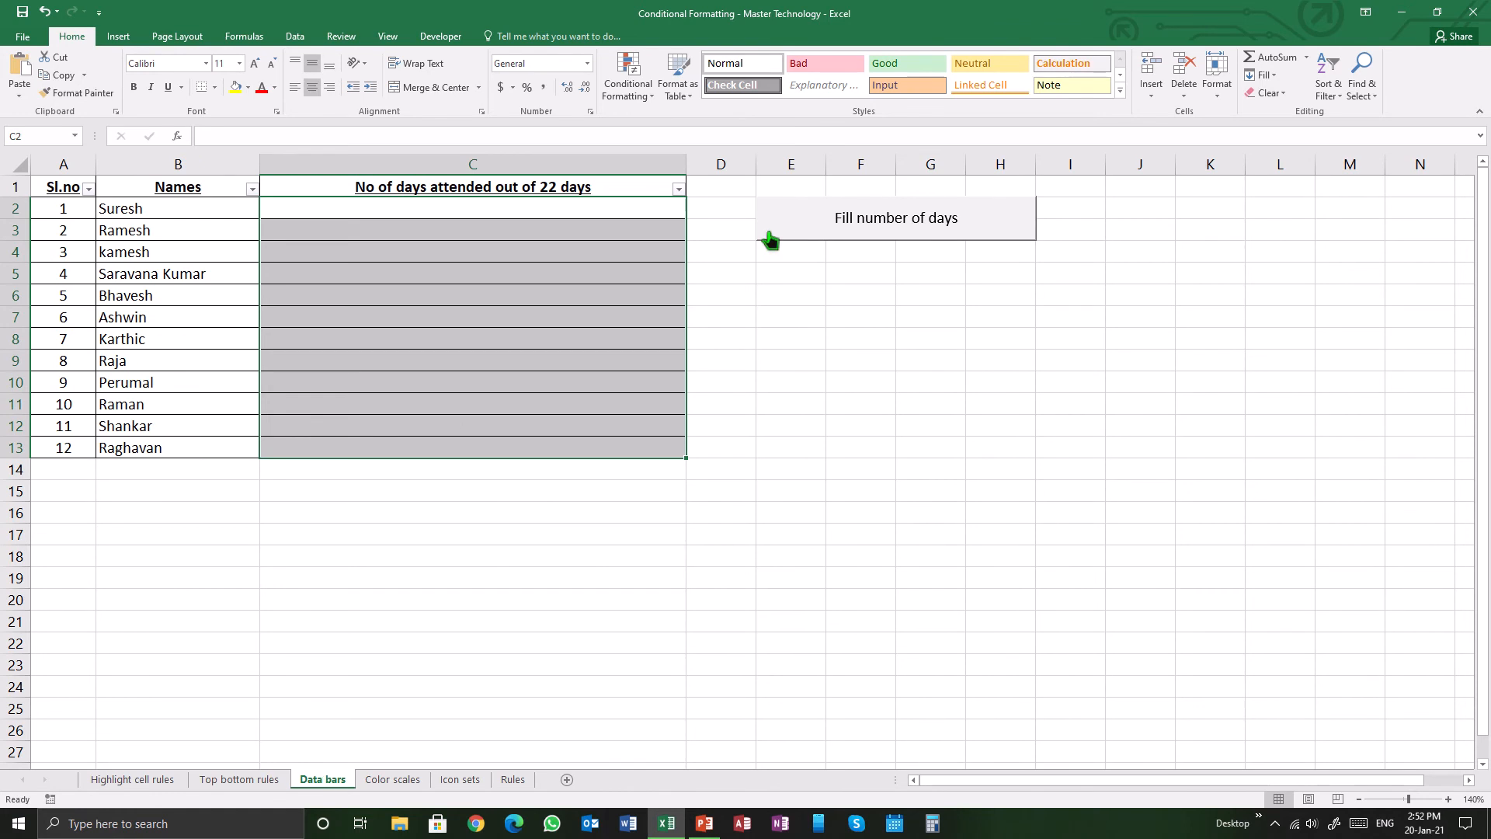
{"action": "left_click", "coordinate": [921, 234]}
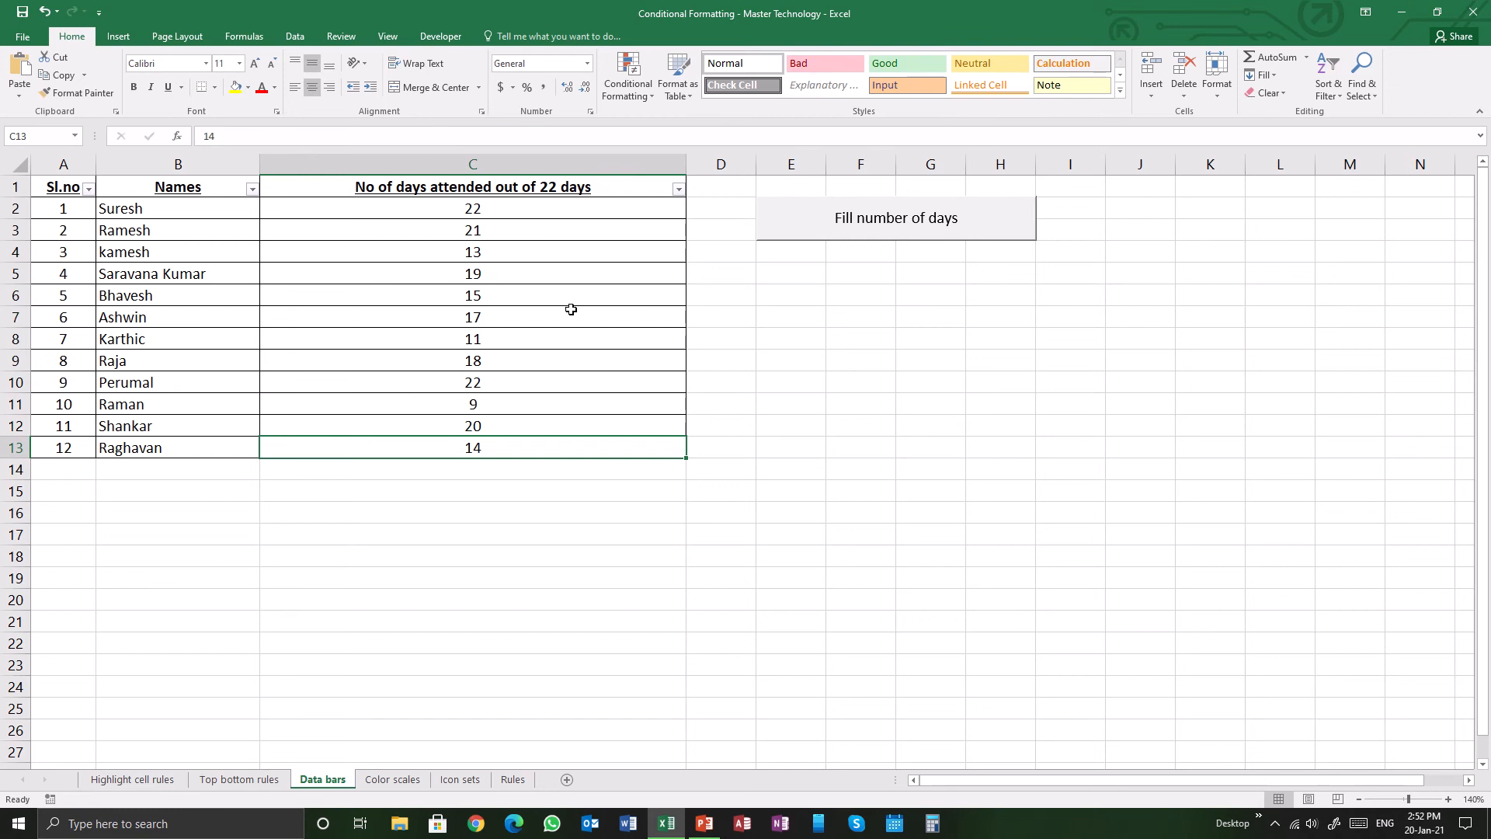
{"action": "left_click_drag", "start_coordinate": [427, 213], "coordinate": [433, 439]}
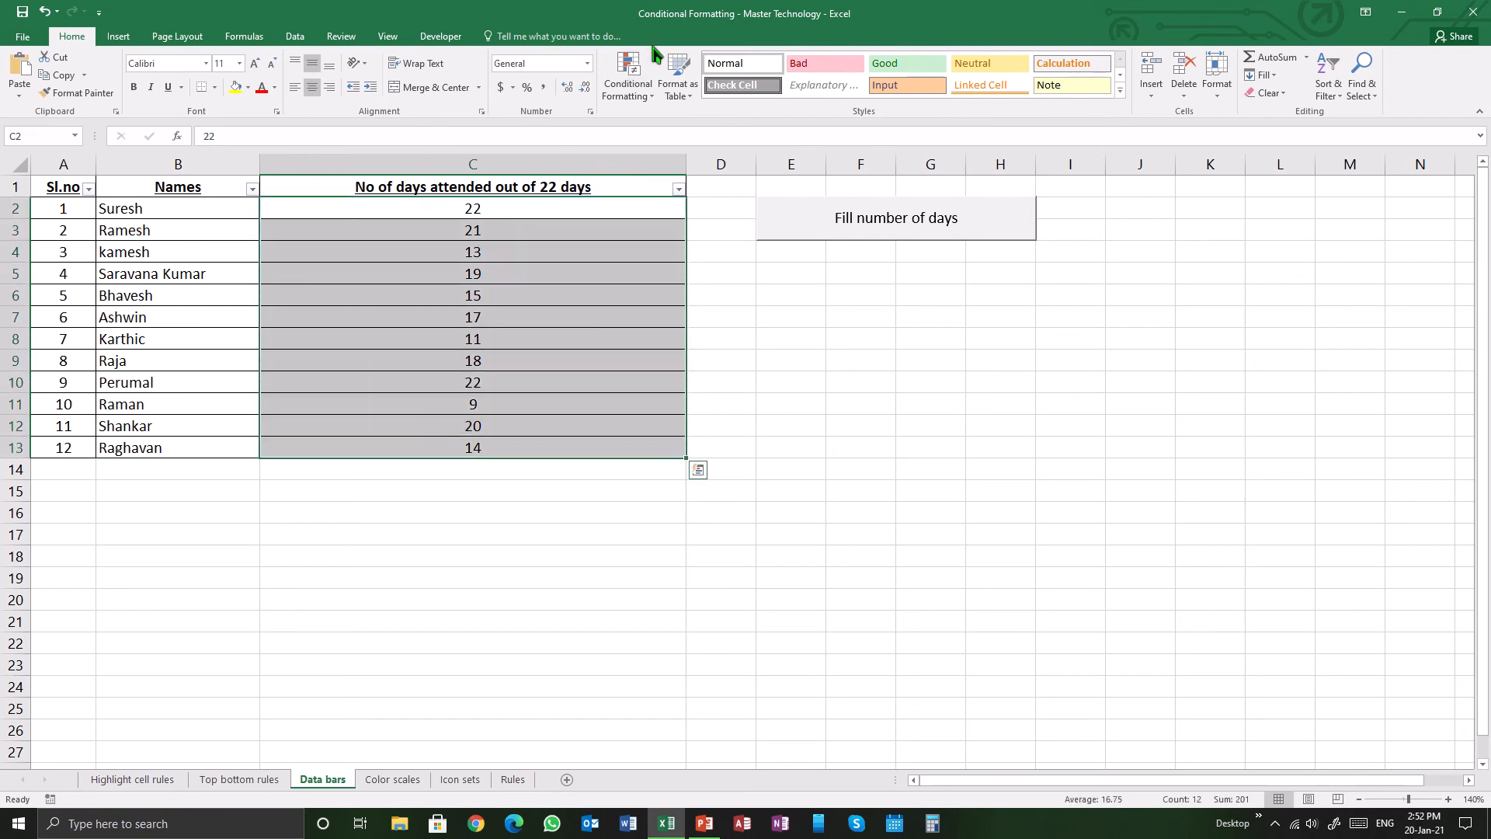
{"action": "left_click", "coordinate": [642, 95]}
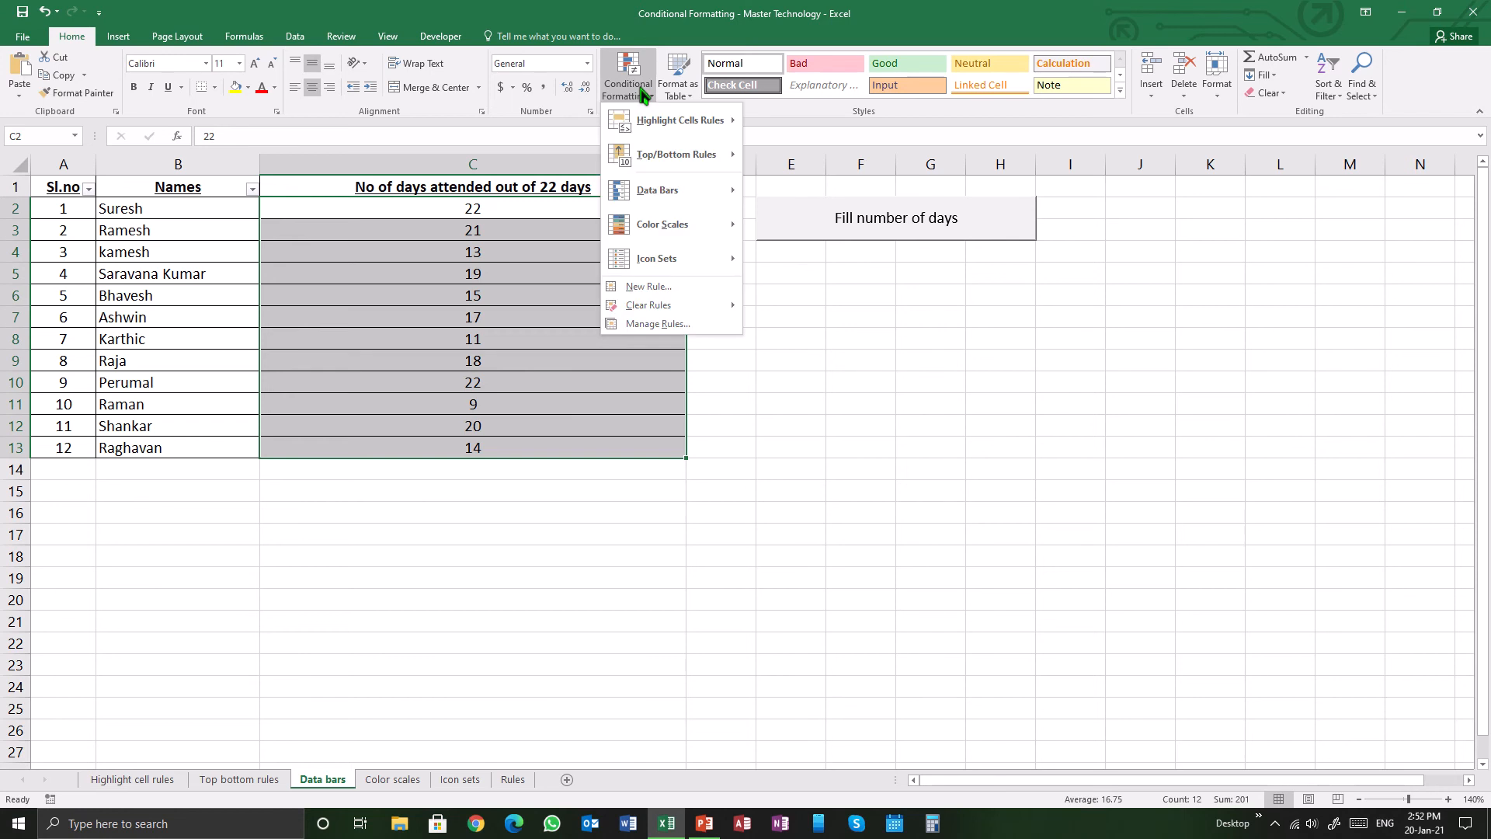
{"action": "mouse_move", "coordinate": [668, 194]}
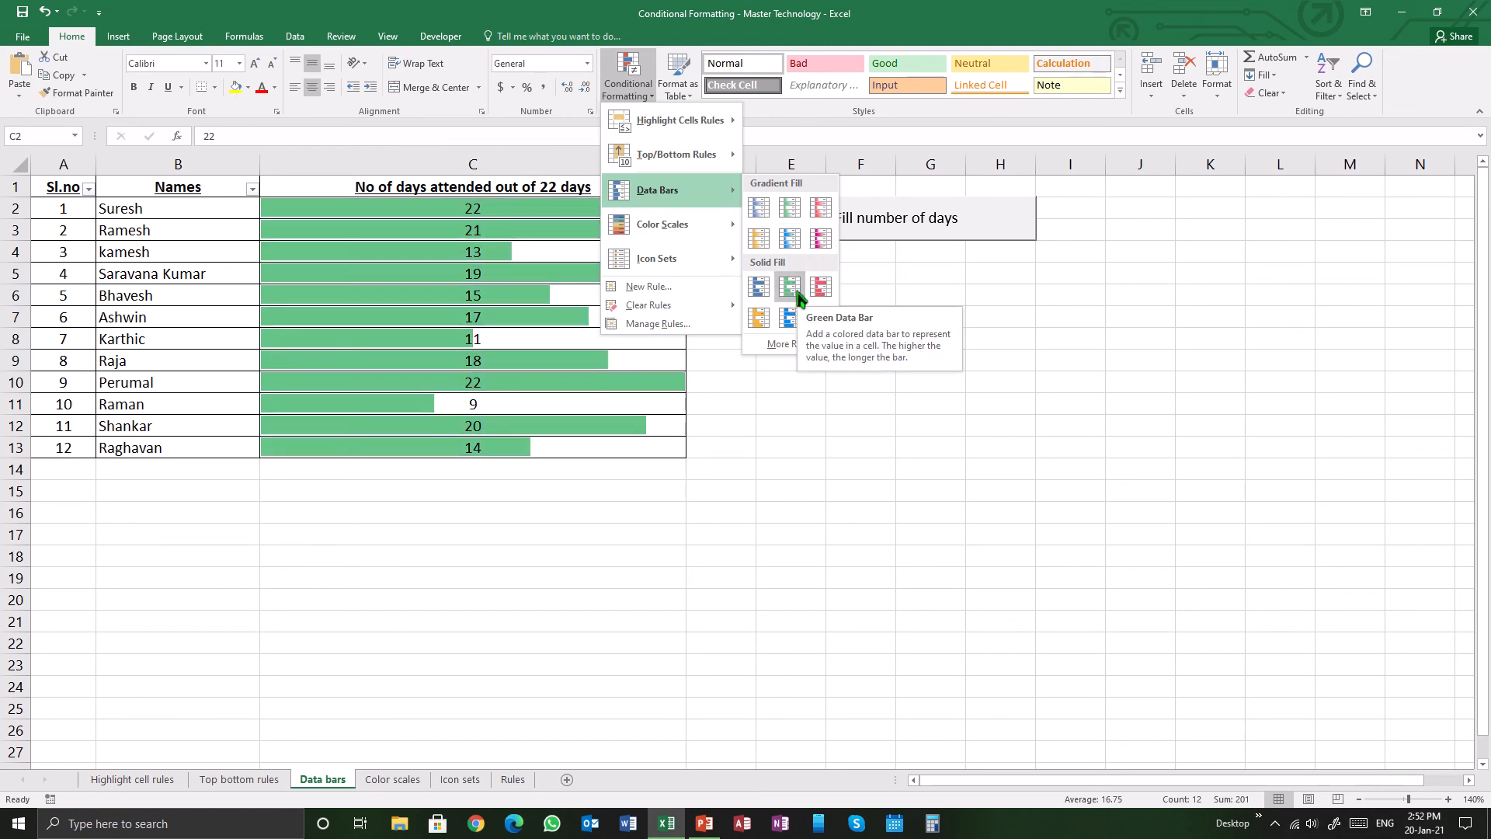
{"action": "left_click", "coordinate": [761, 241]}
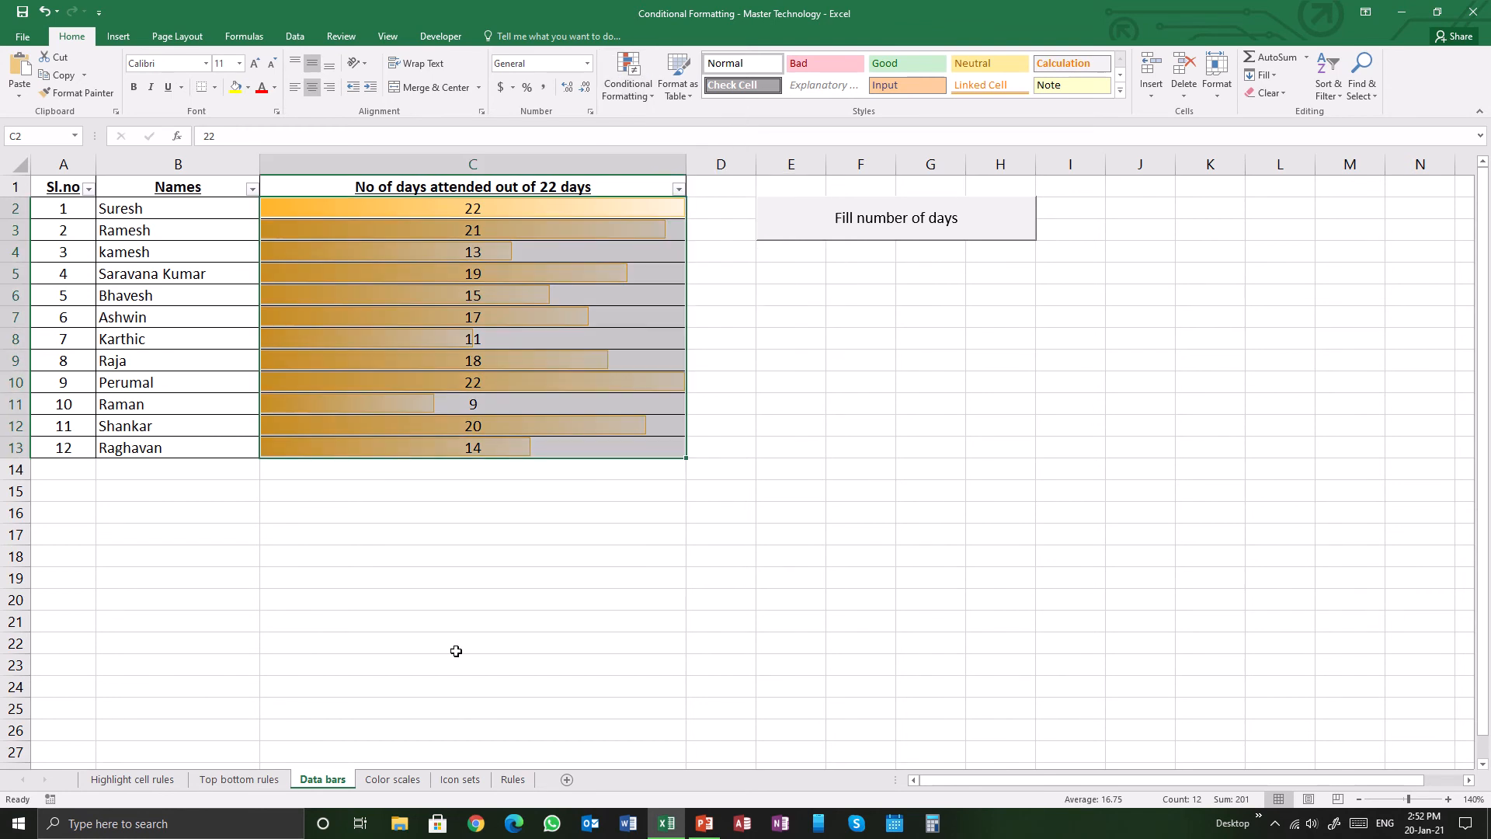
{"action": "left_click", "coordinate": [439, 589]}
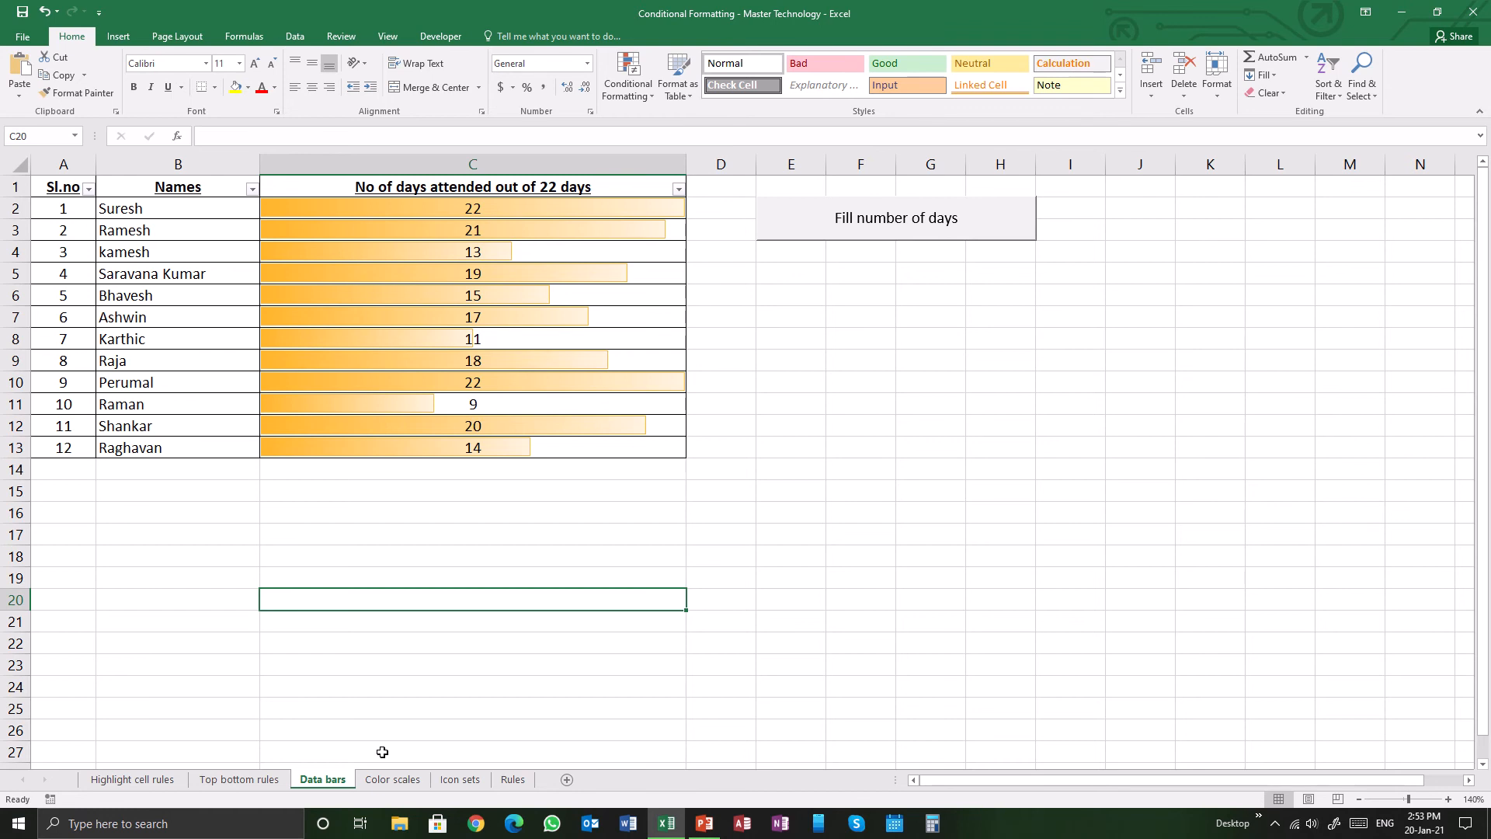
Step: On the Color scales sheet, fill in the days attended and apply the Green-Yellow-Red color scale to C2:C13
{"action": "left_click", "coordinate": [388, 781]}
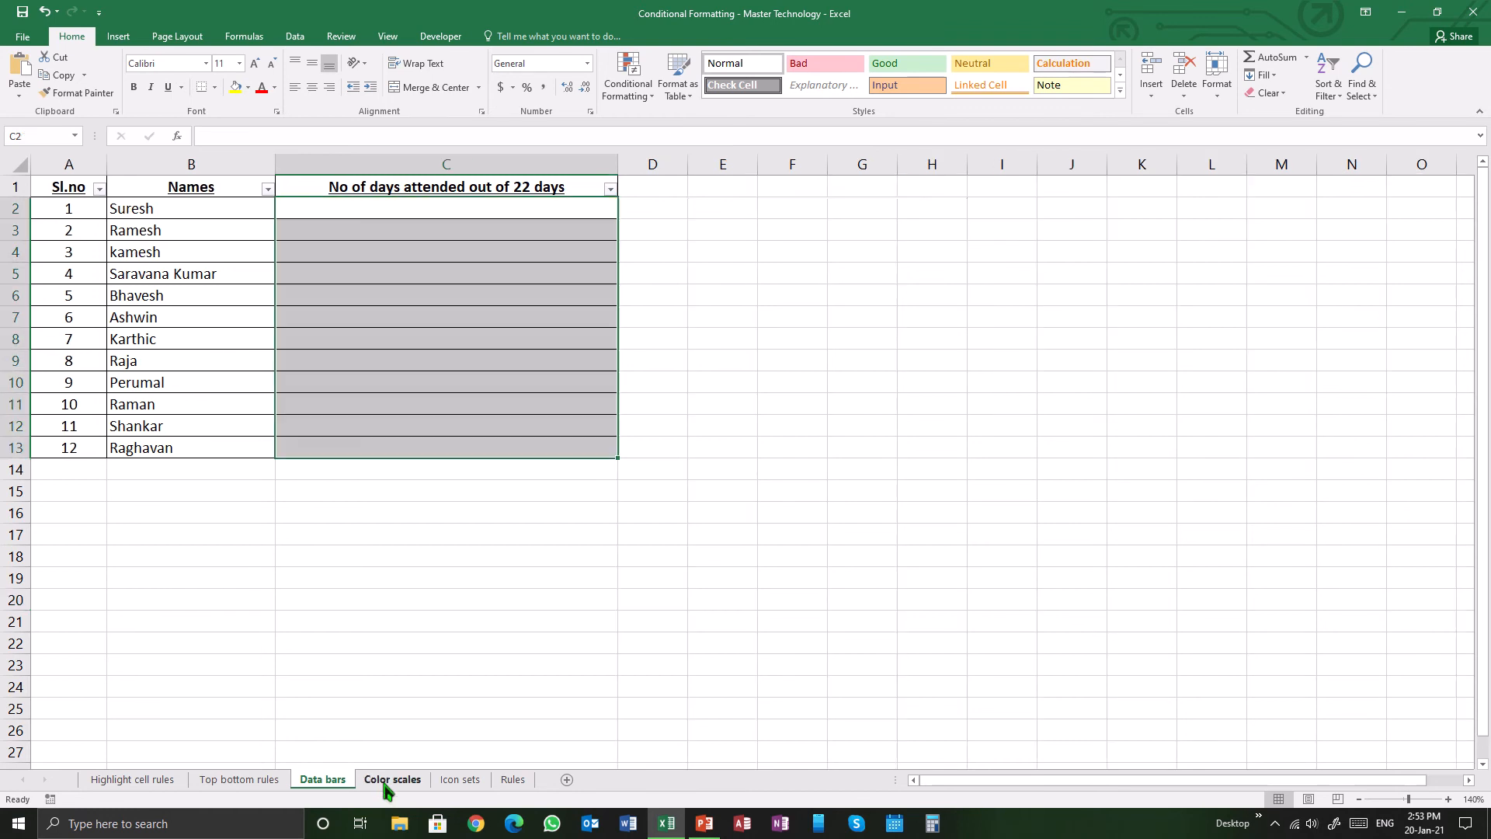
{"action": "left_click", "coordinate": [799, 232]}
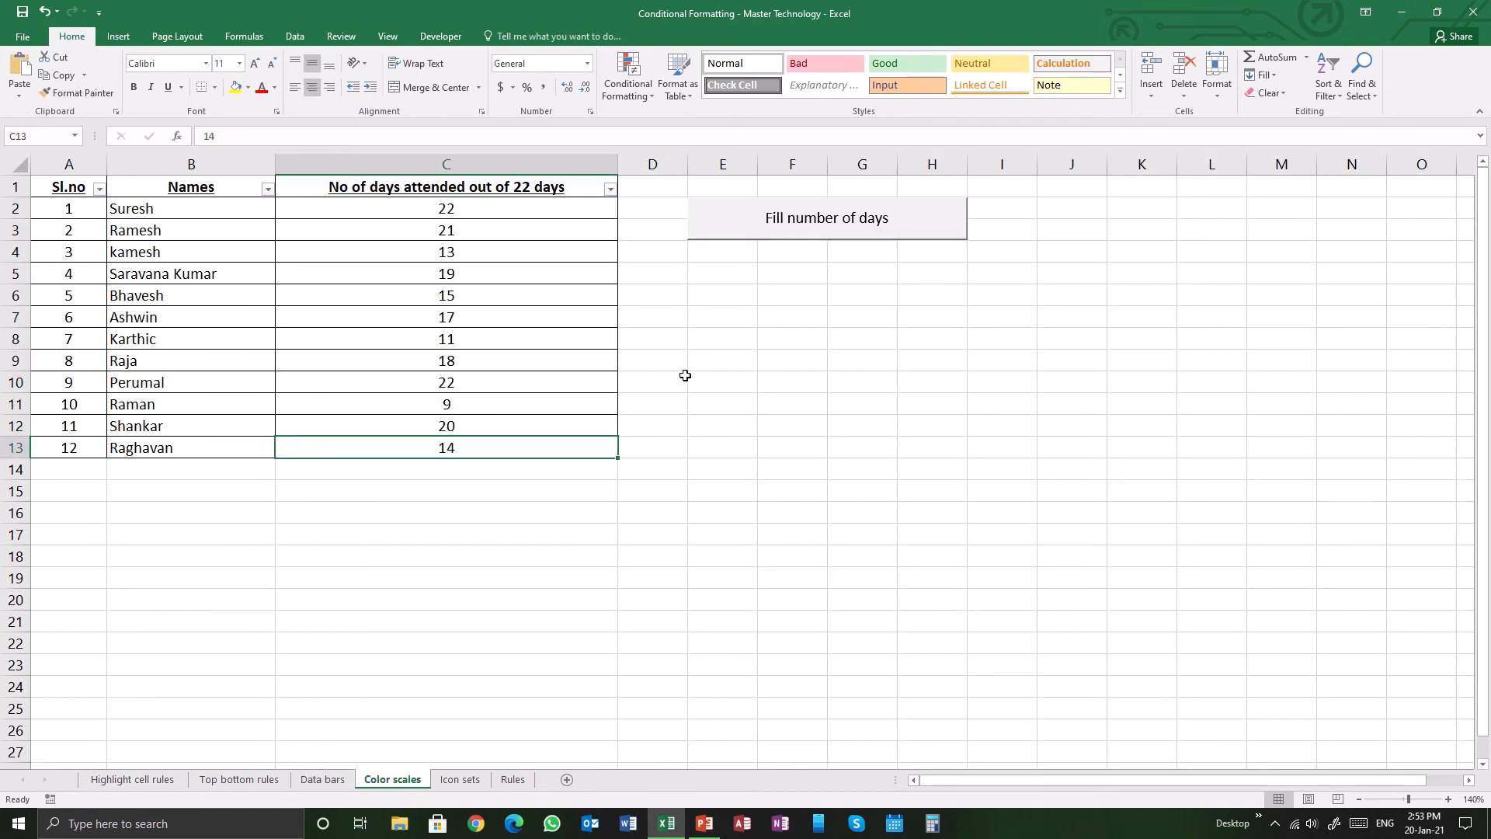
{"action": "left_click", "coordinate": [560, 218]}
{"action": "left_click_drag", "start_coordinate": [560, 218], "coordinate": [570, 465]}
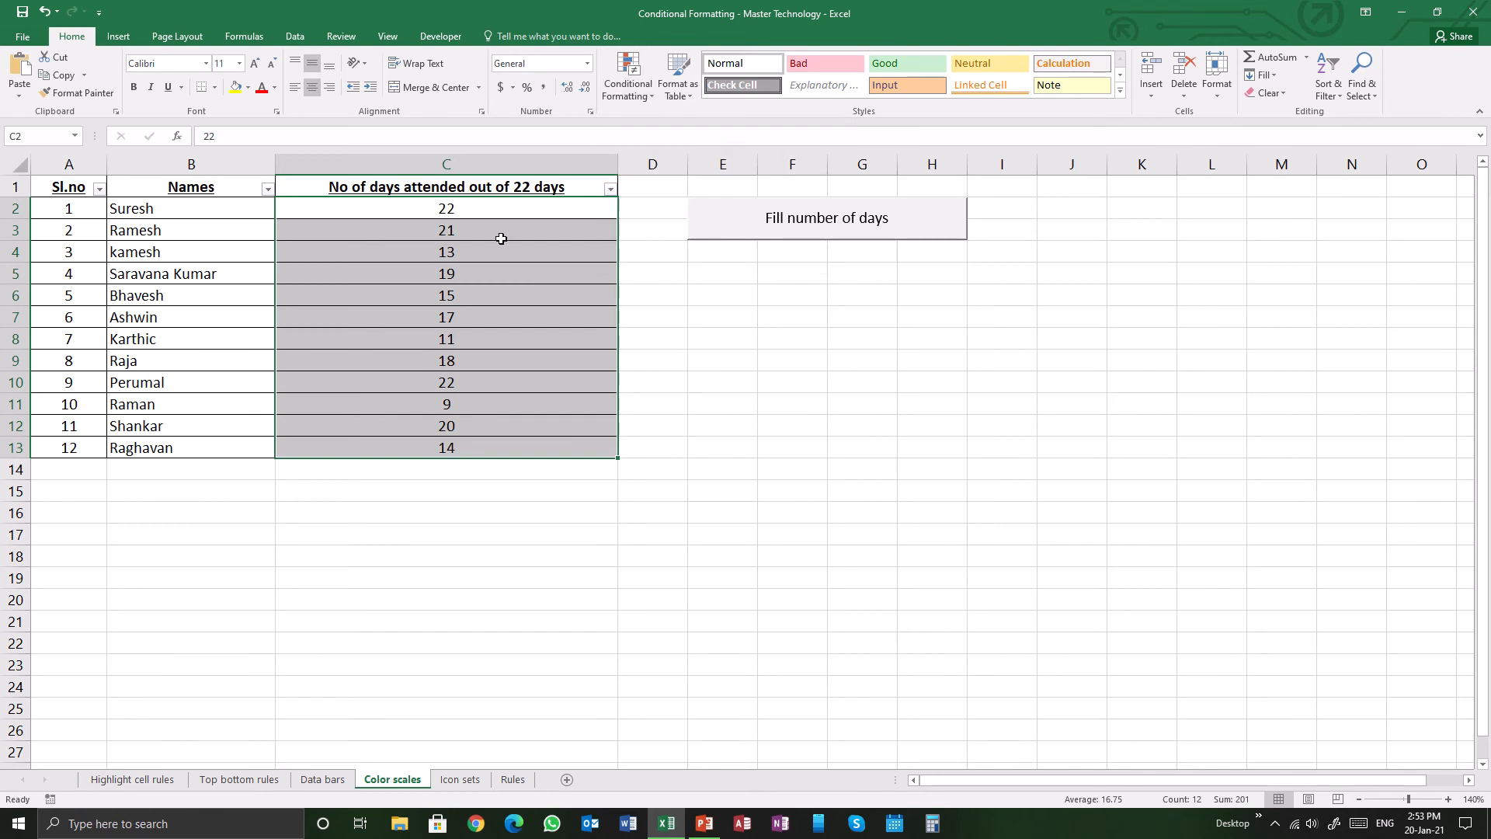
{"action": "left_click", "coordinate": [631, 92]}
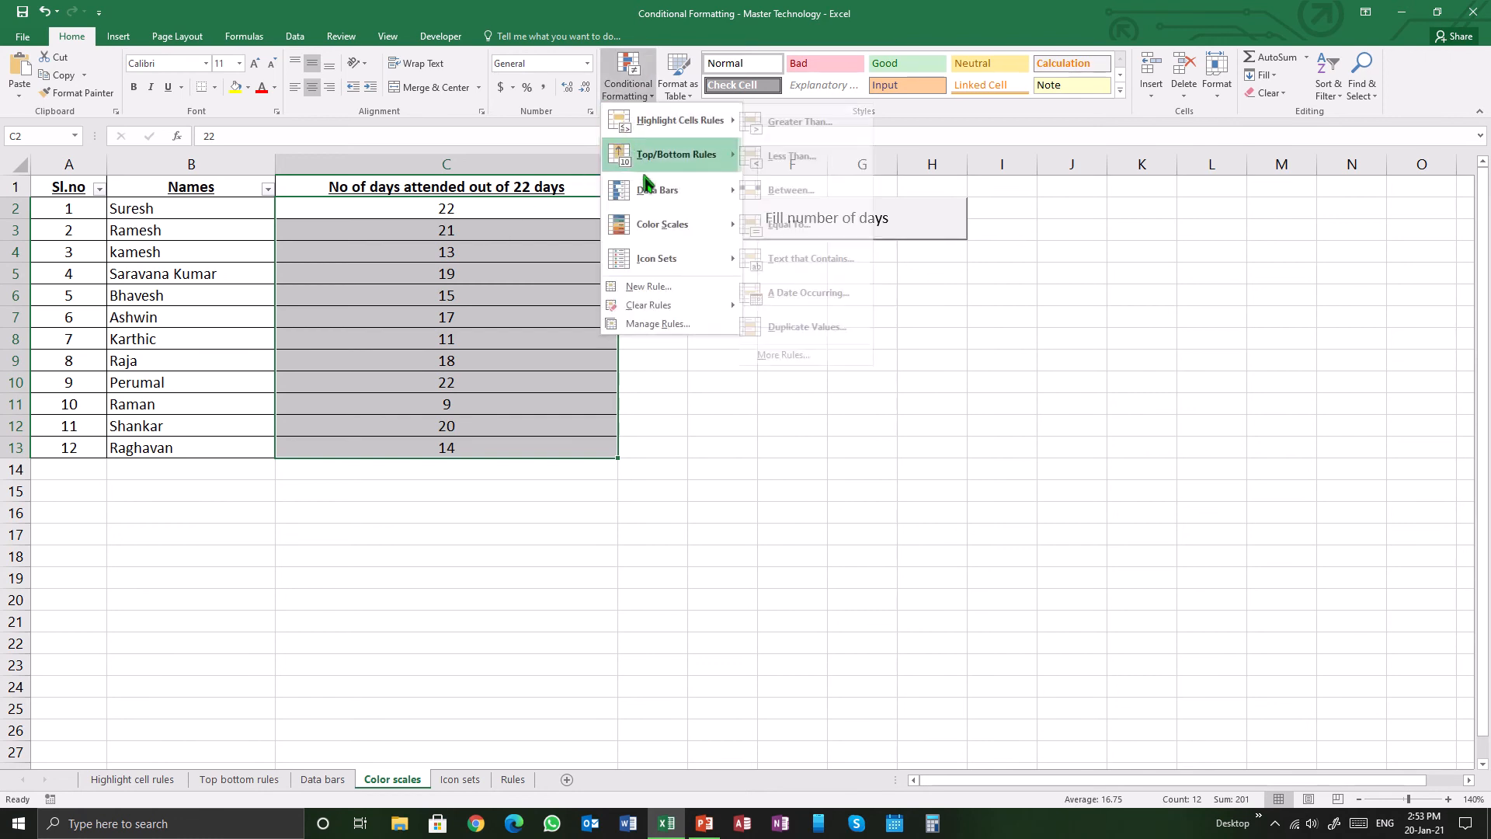
{"action": "mouse_move", "coordinate": [669, 227]}
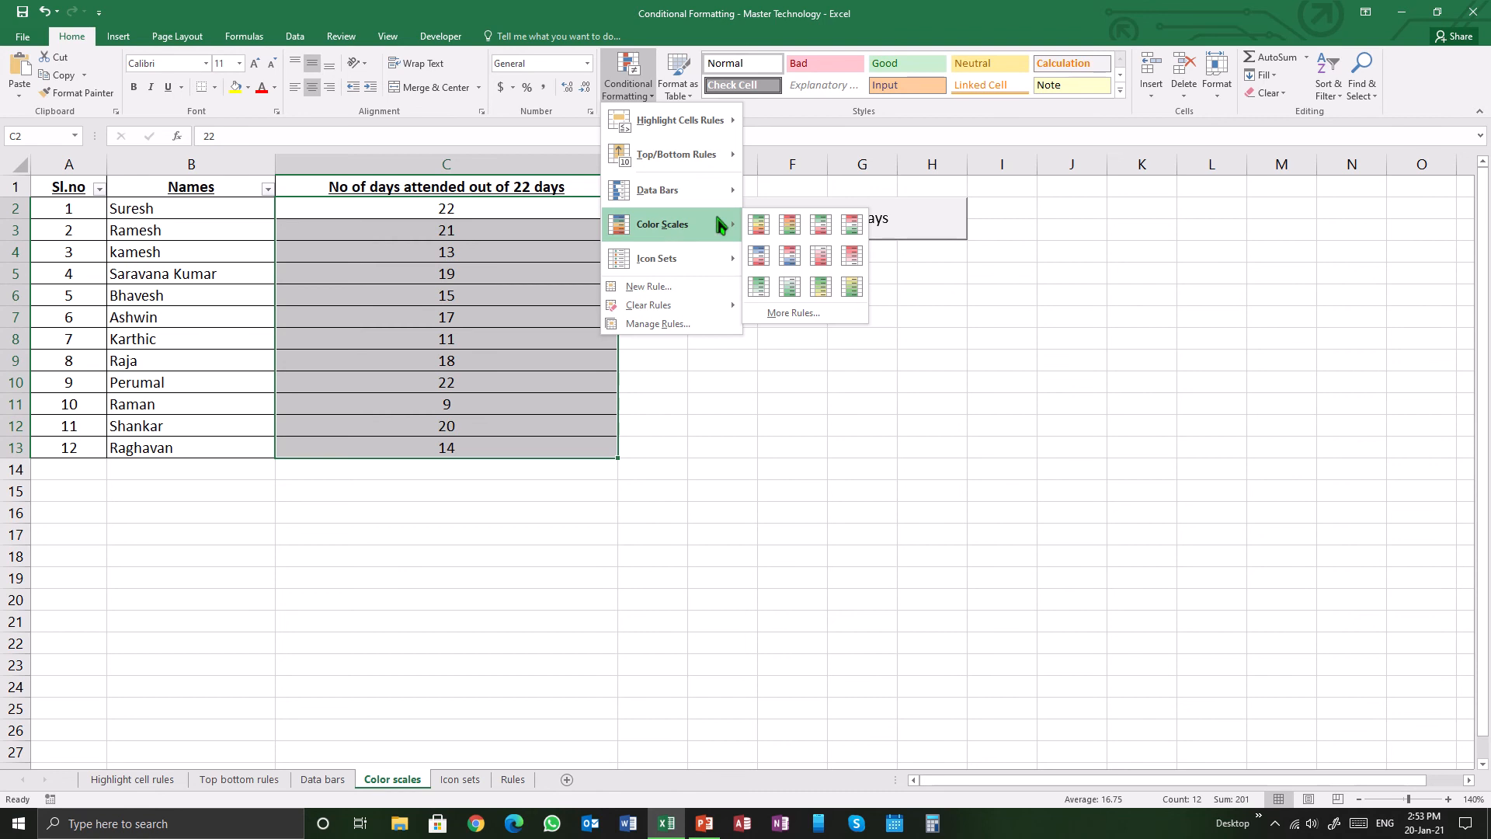
{"action": "left_click", "coordinate": [765, 227]}
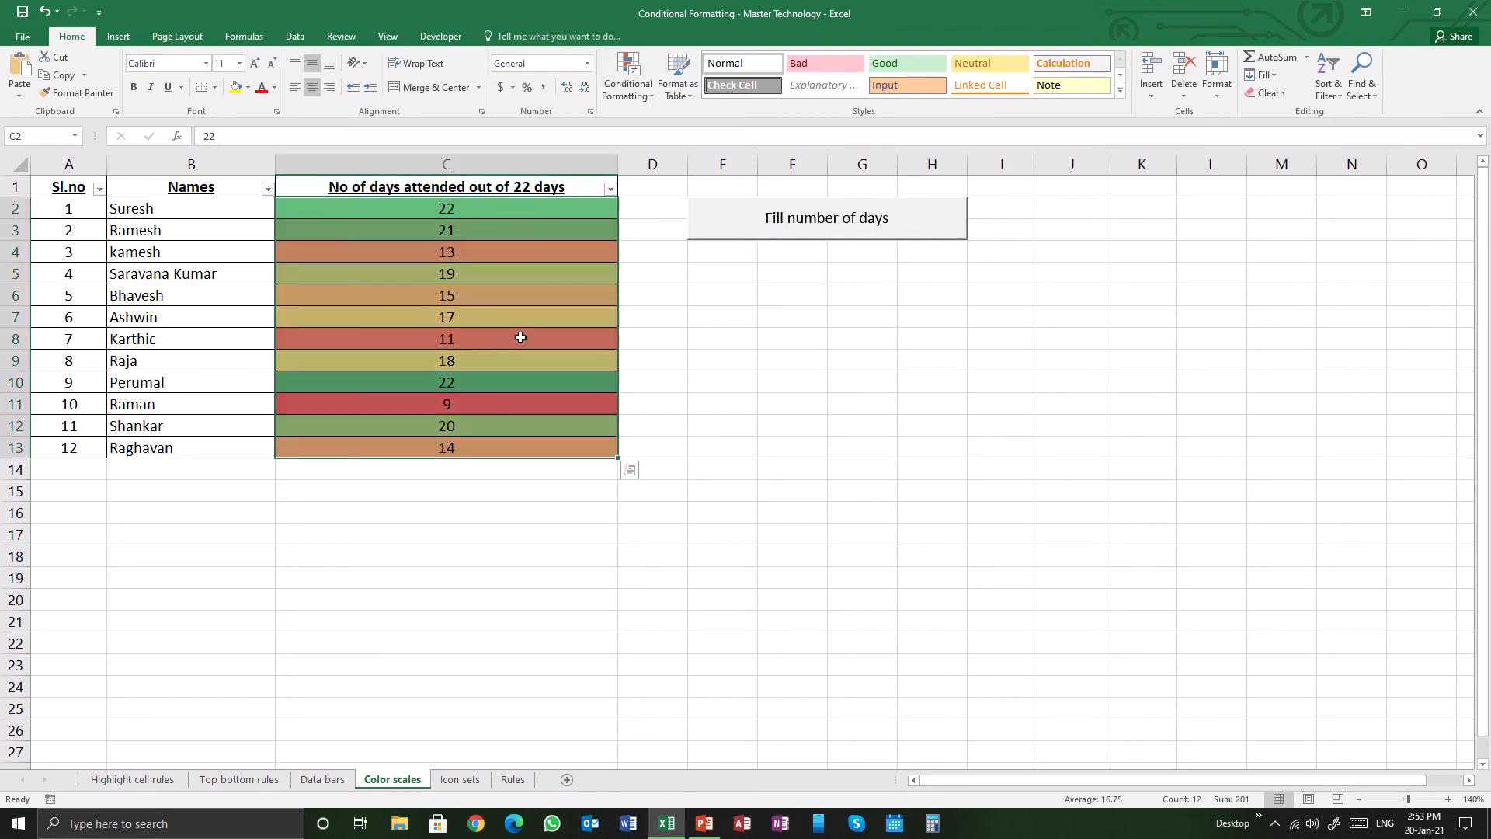
{"action": "left_click", "coordinate": [723, 340]}
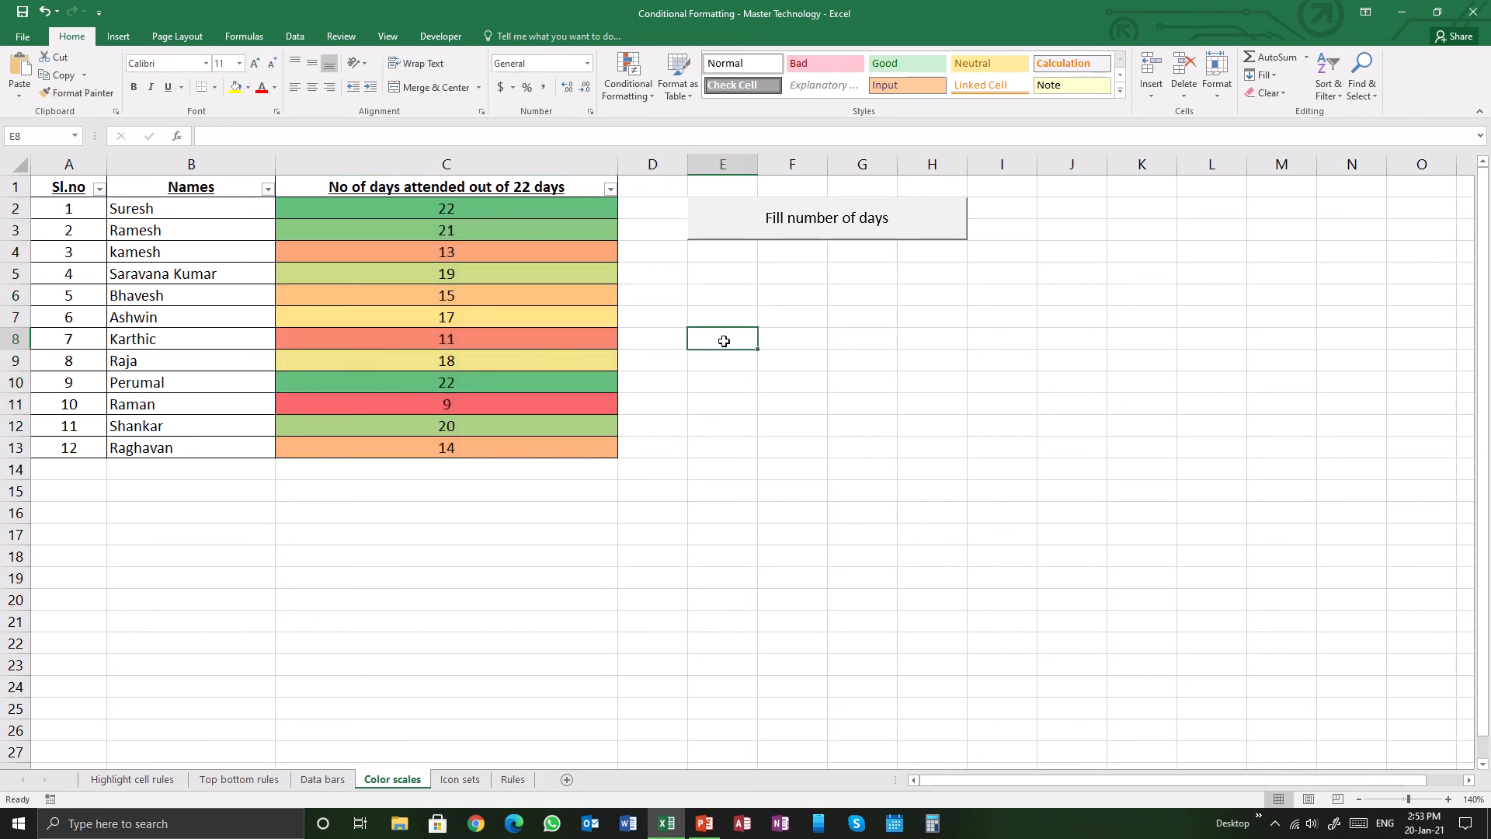
{"action": "left_click", "coordinate": [617, 92]}
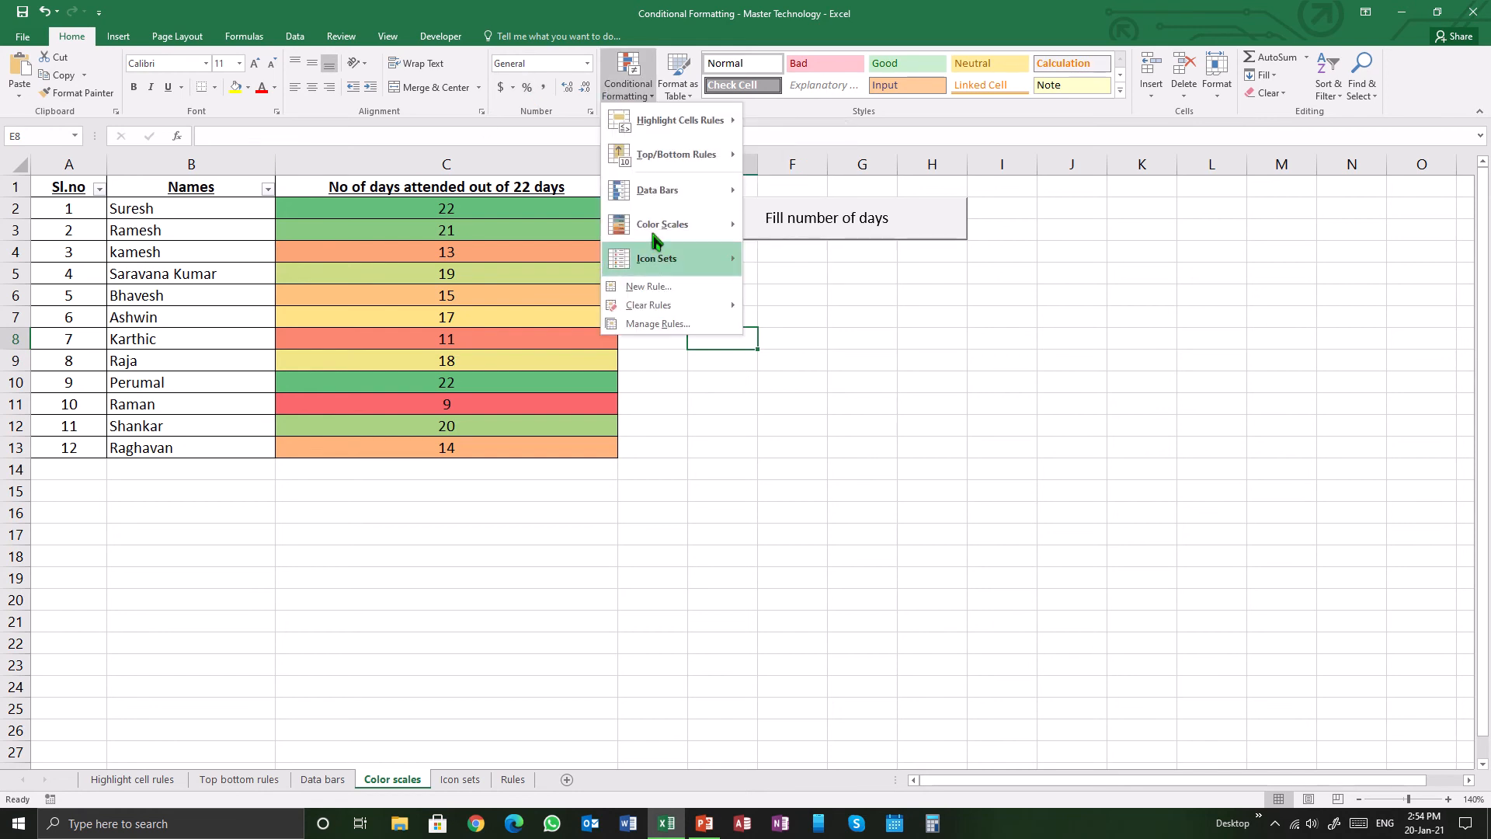
{"action": "mouse_move", "coordinate": [655, 233]}
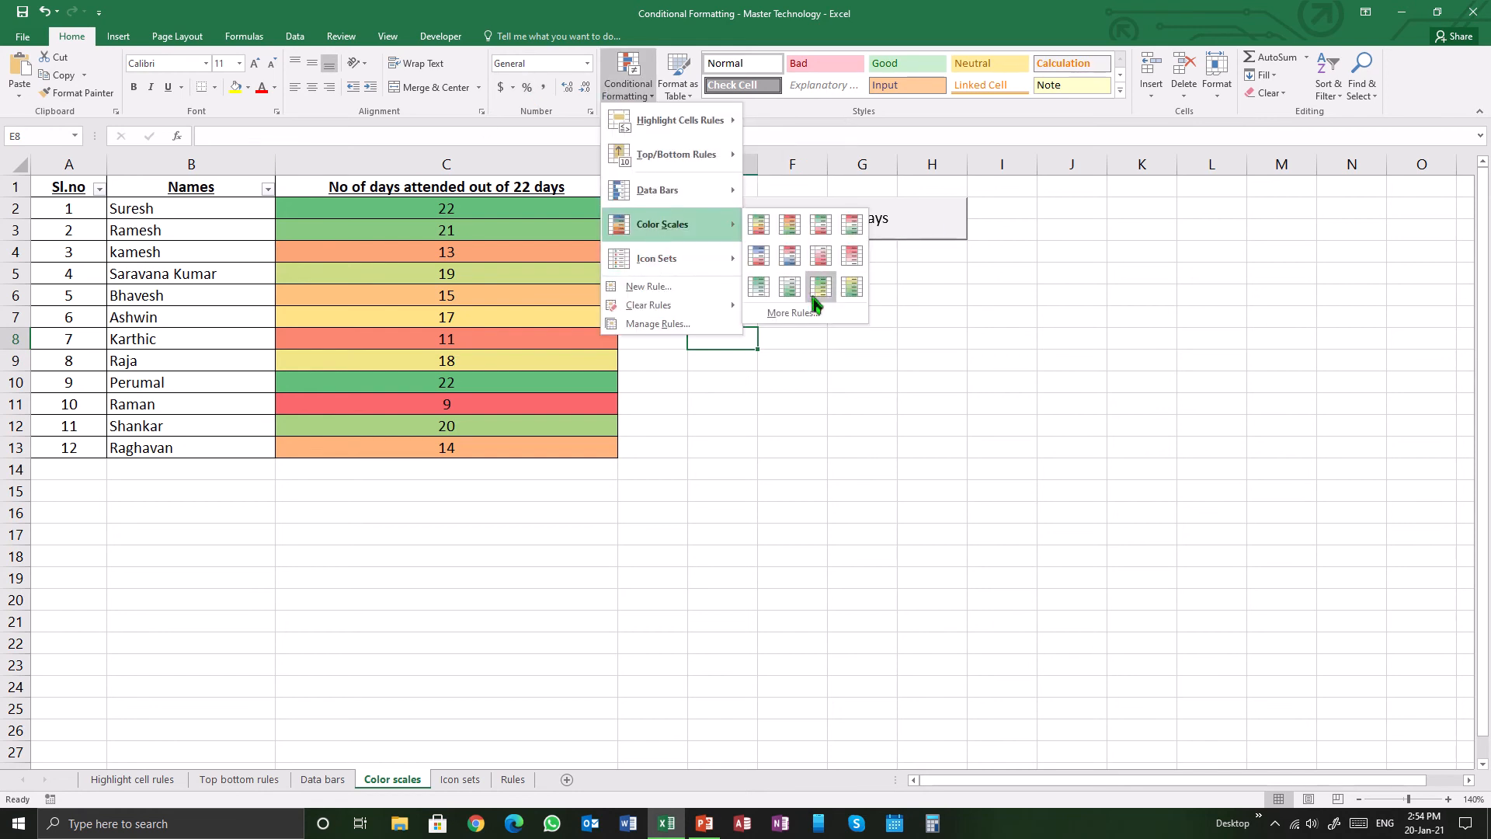
{"action": "left_click", "coordinate": [253, 690]}
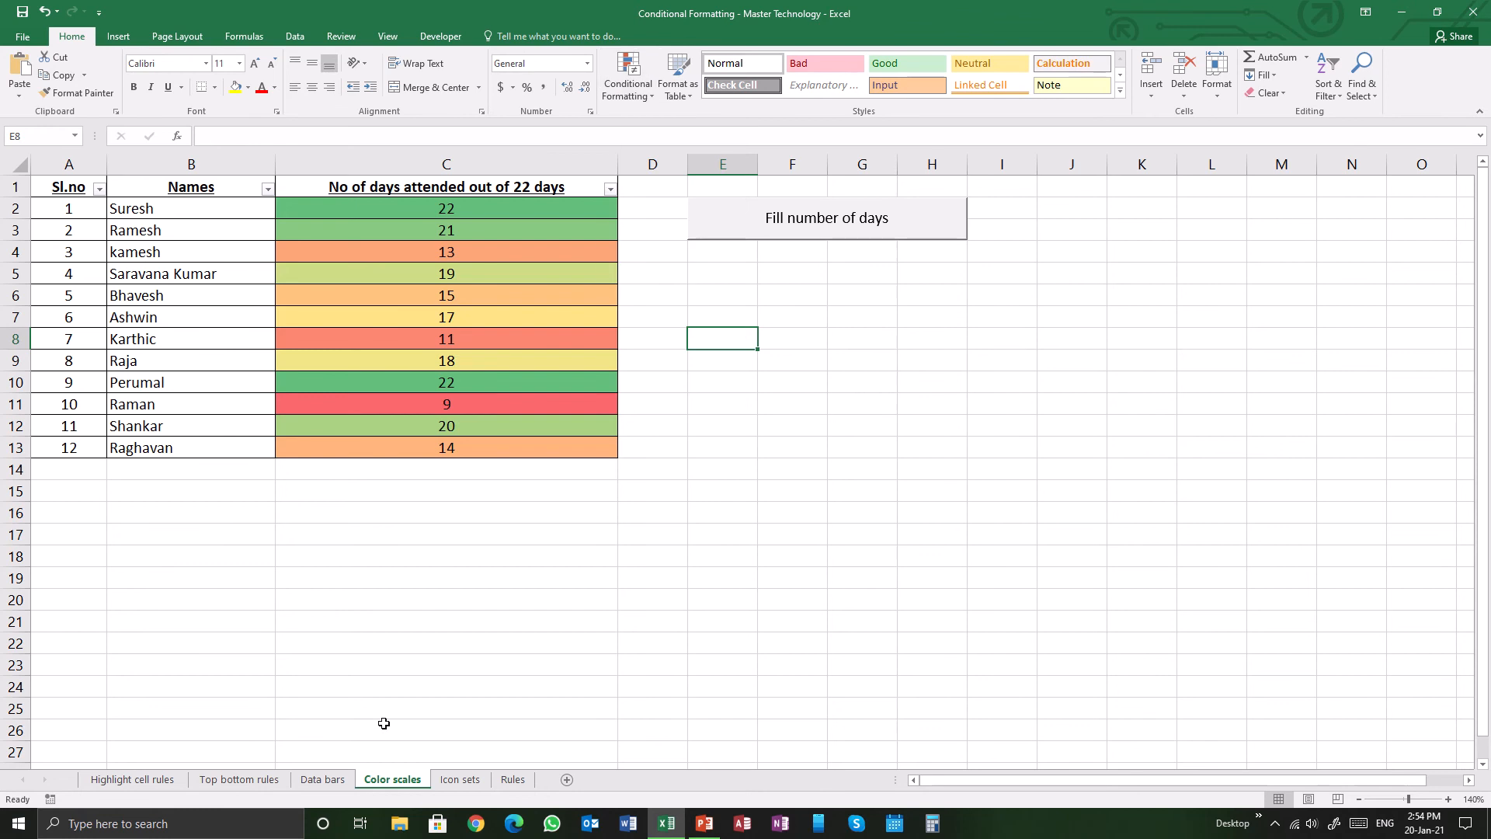
Step: On the Icon sets sheet, fill in the petrol rates and apply the colored five-arrow directional icon set to B2:B20
{"action": "left_click", "coordinate": [477, 779]}
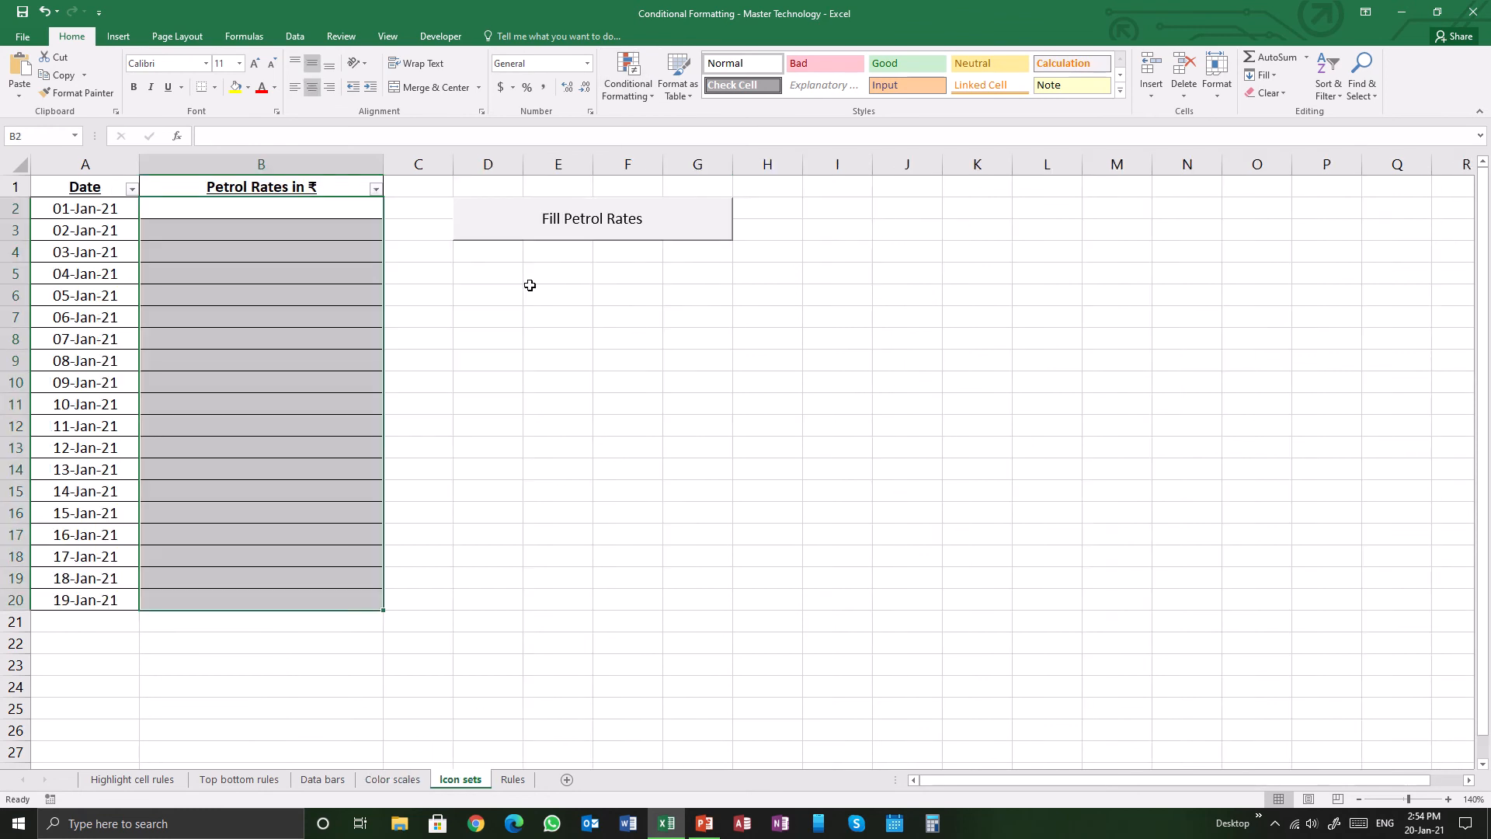
{"action": "left_click", "coordinate": [565, 236]}
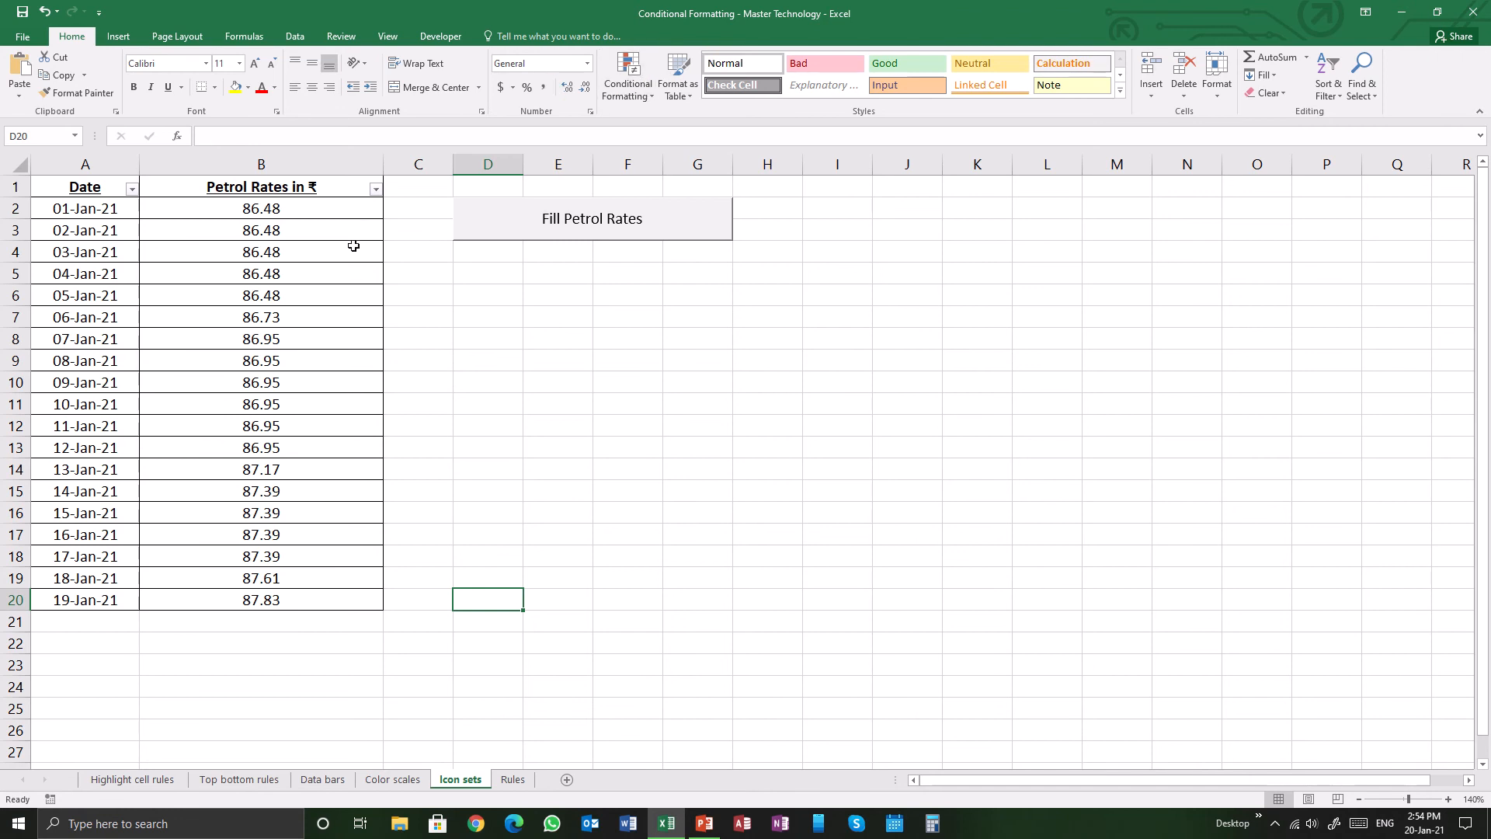
{"action": "left_click_drag", "start_coordinate": [334, 214], "coordinate": [339, 605]}
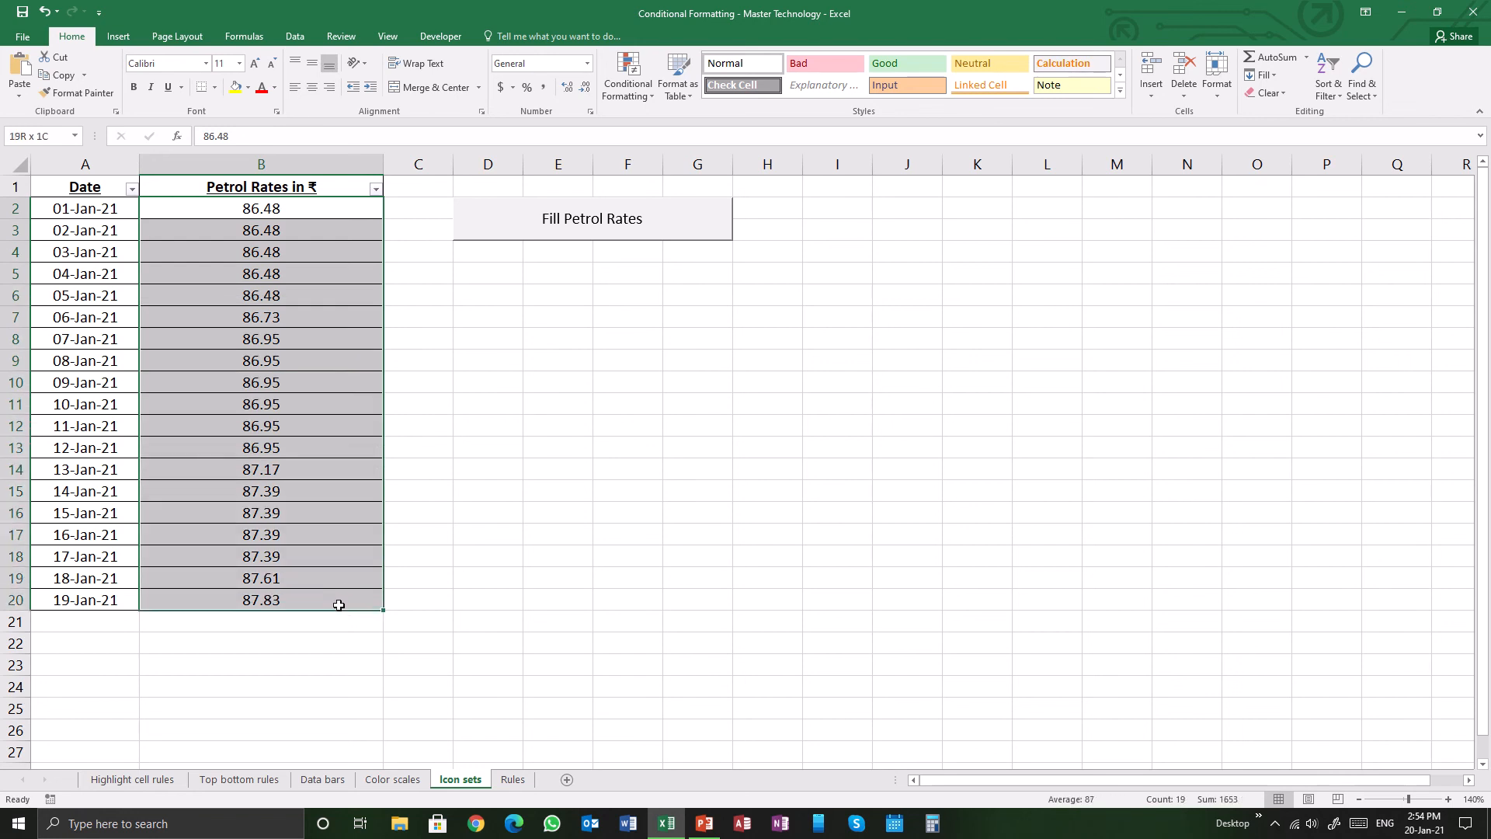
{"action": "left_click", "coordinate": [627, 81]}
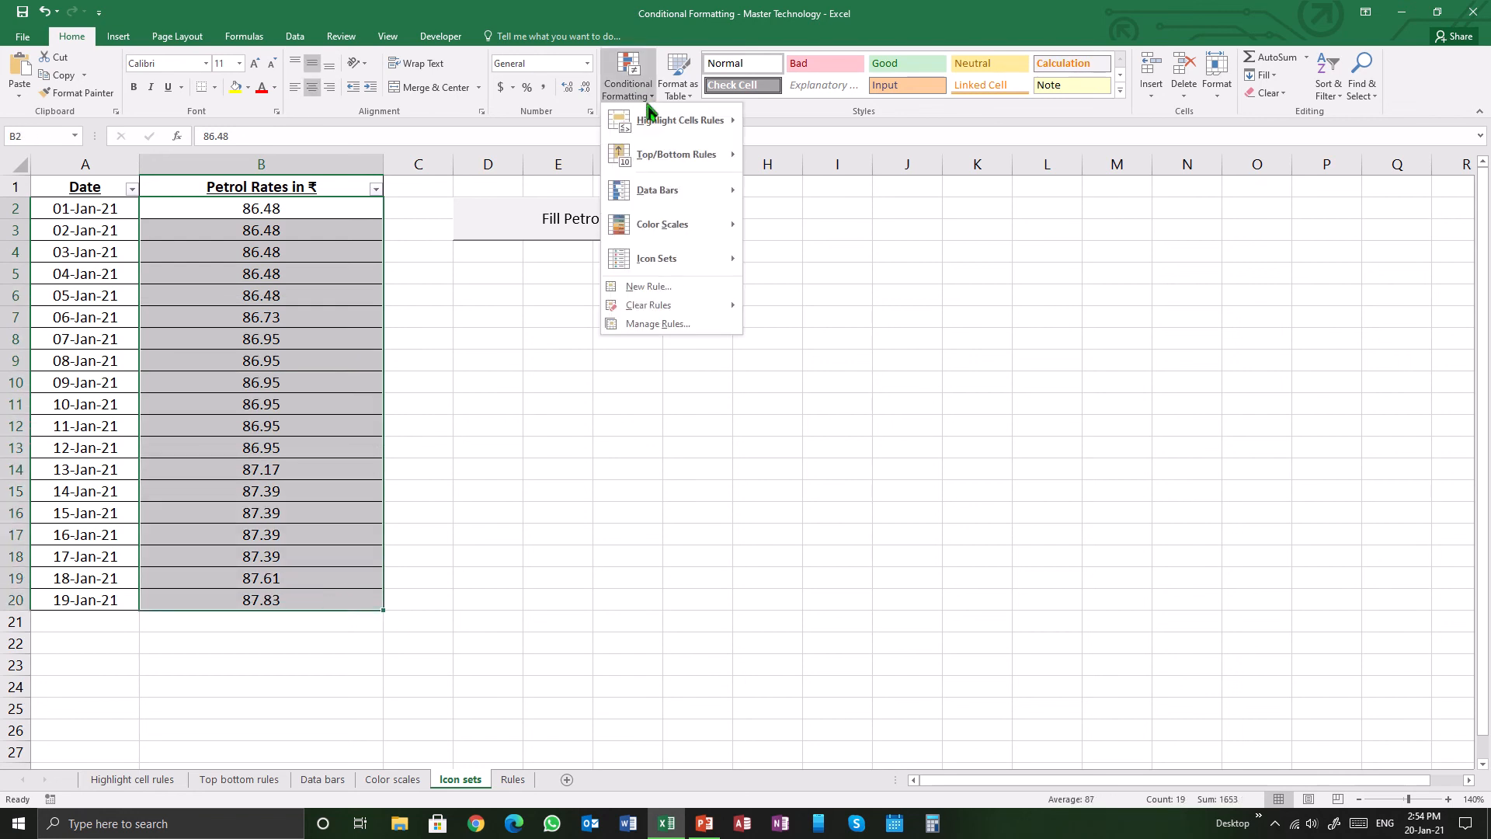
{"action": "mouse_move", "coordinate": [663, 204]}
{"action": "mouse_move", "coordinate": [666, 258]}
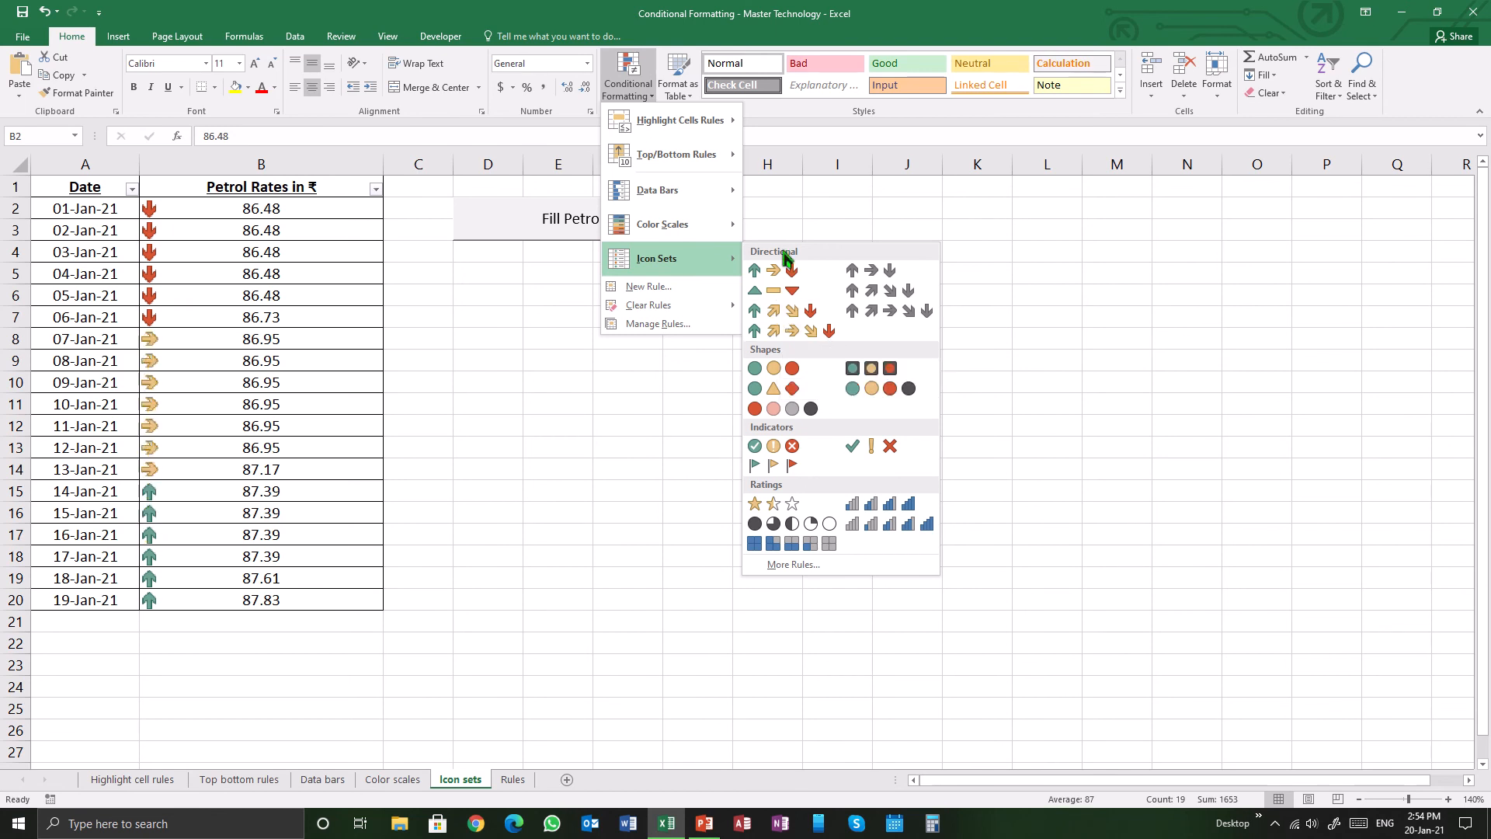
{"action": "left_click", "coordinate": [775, 333]}
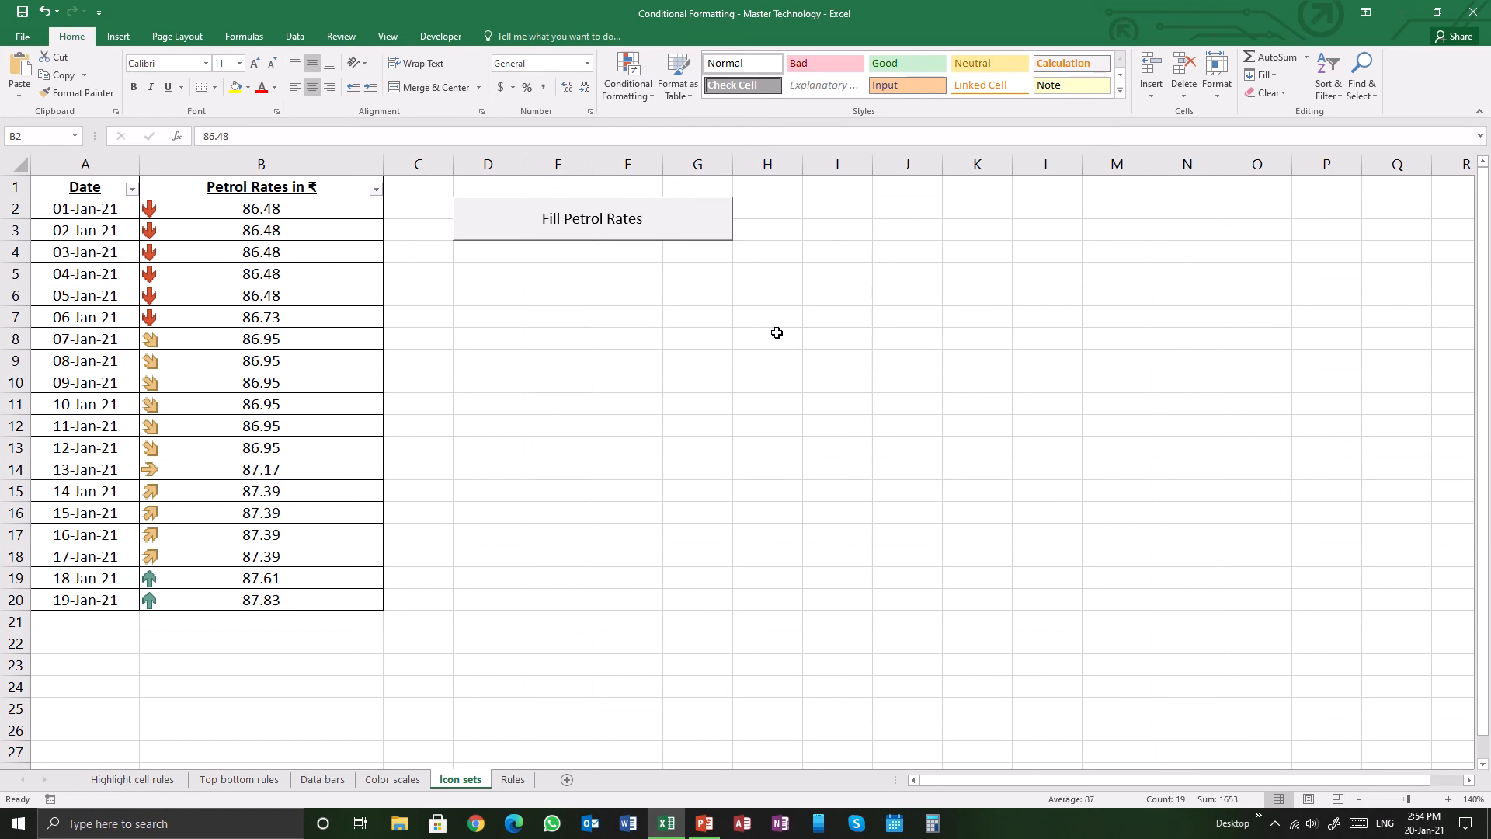
{"action": "left_click", "coordinate": [318, 469]}
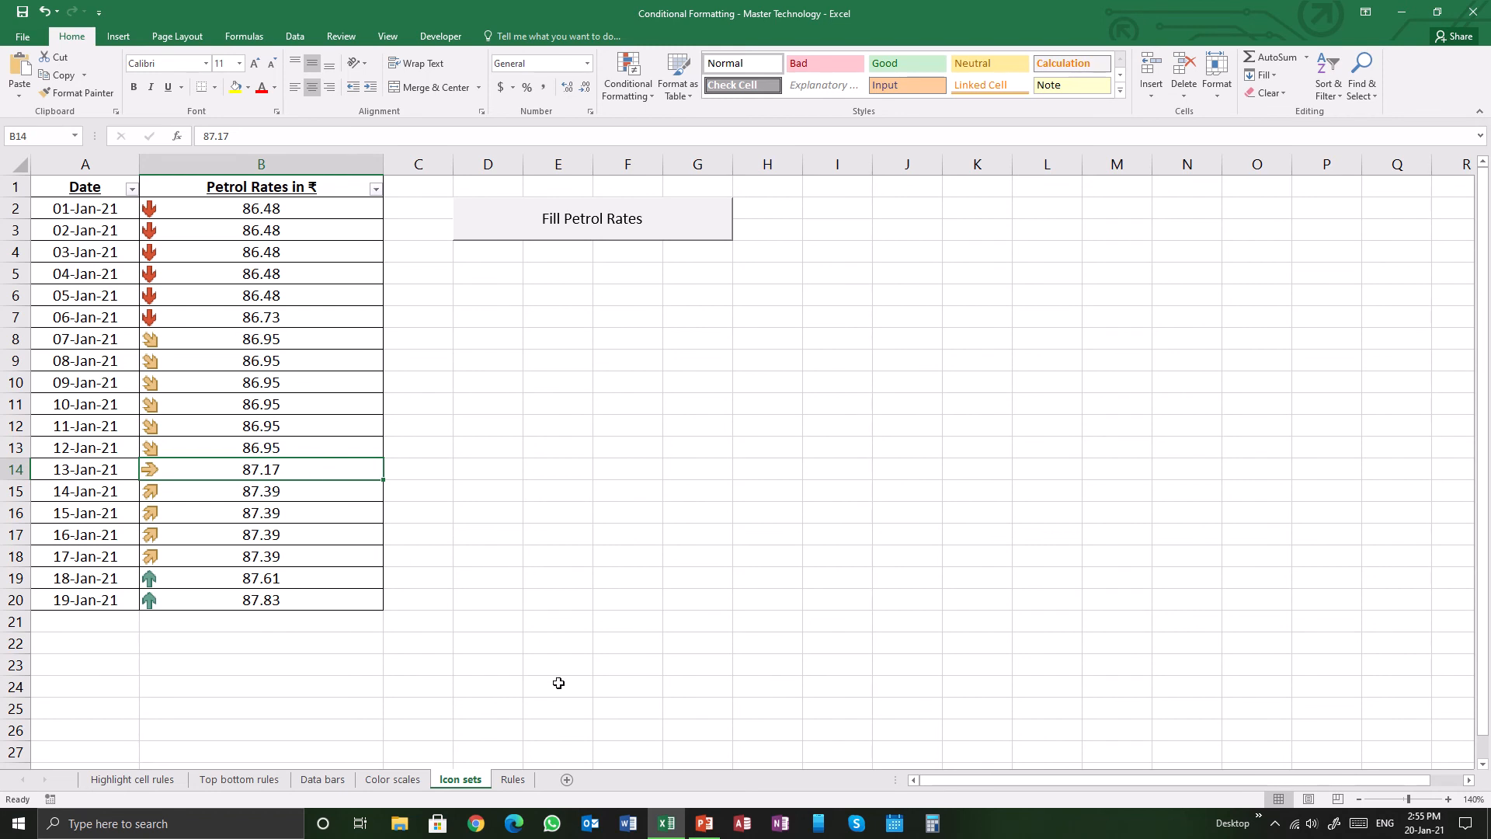
Step: On the Rules sheet, enter the attendance marks P, A, A, P, P, P, P for day 19 in C3:C9
{"action": "left_click", "coordinate": [514, 780]}
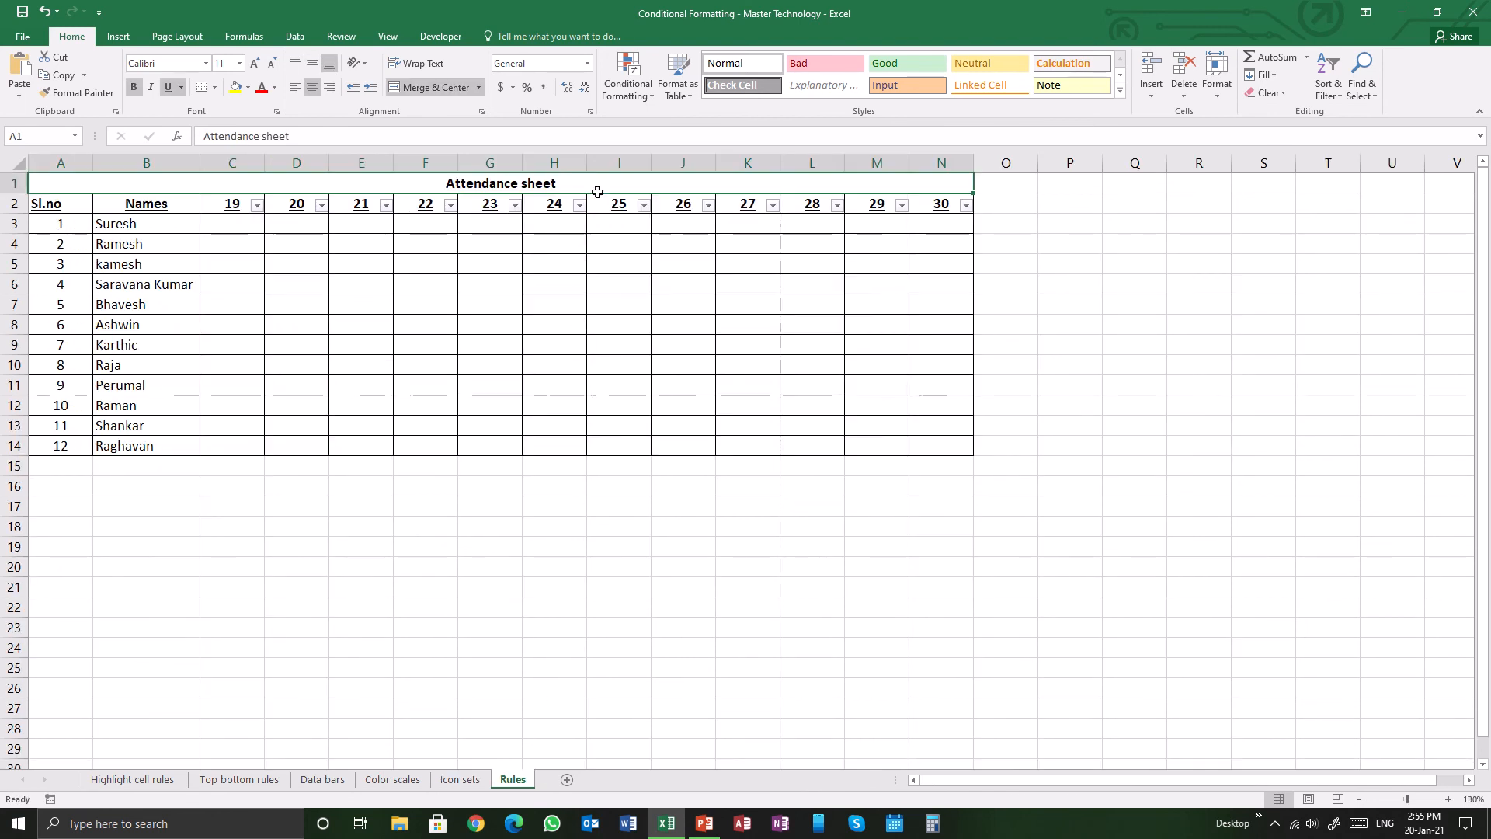
{"action": "left_click", "coordinate": [275, 277]}
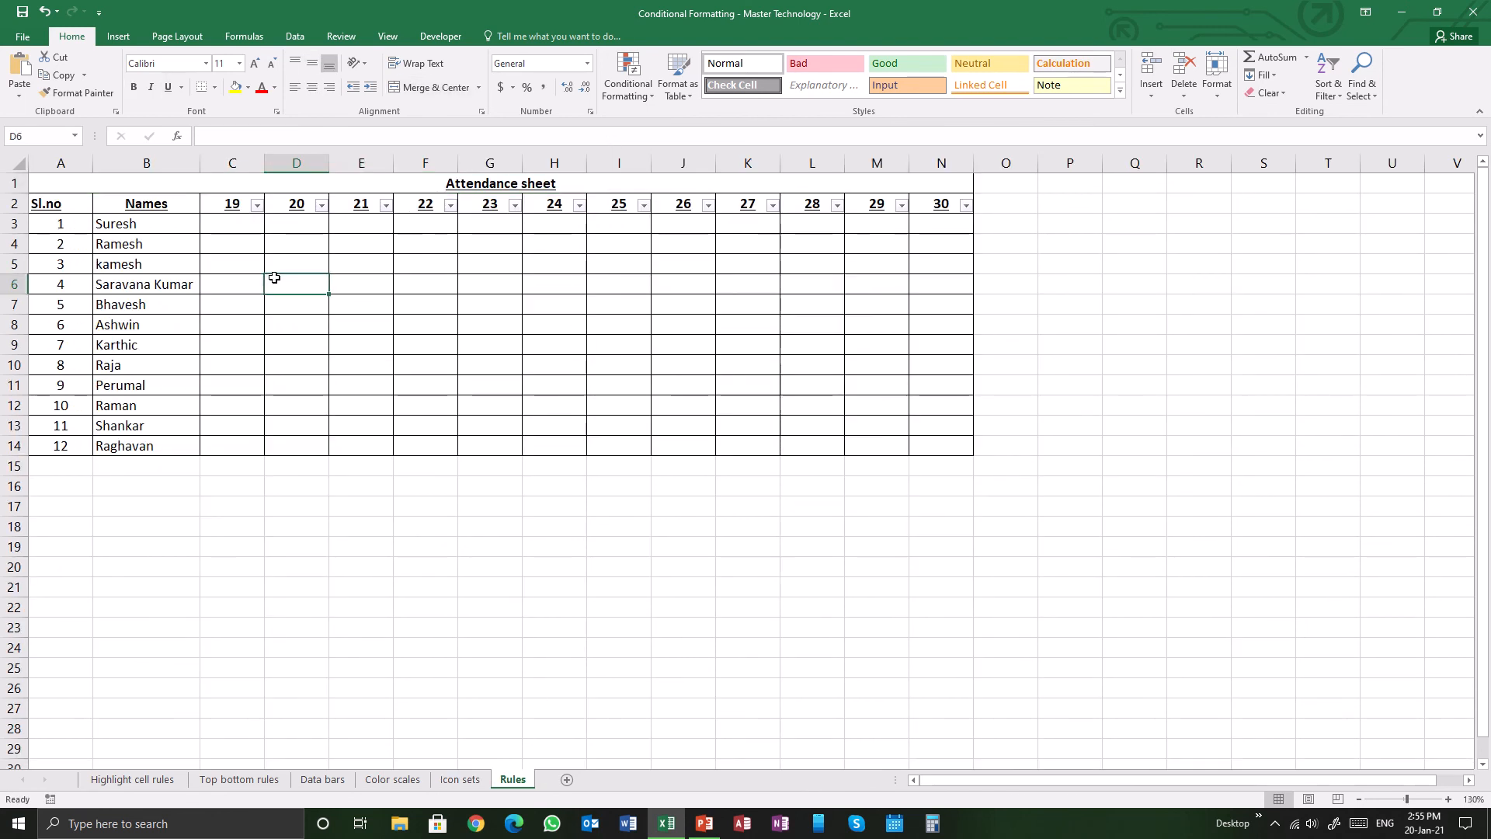
{"action": "left_click", "coordinate": [219, 224]}
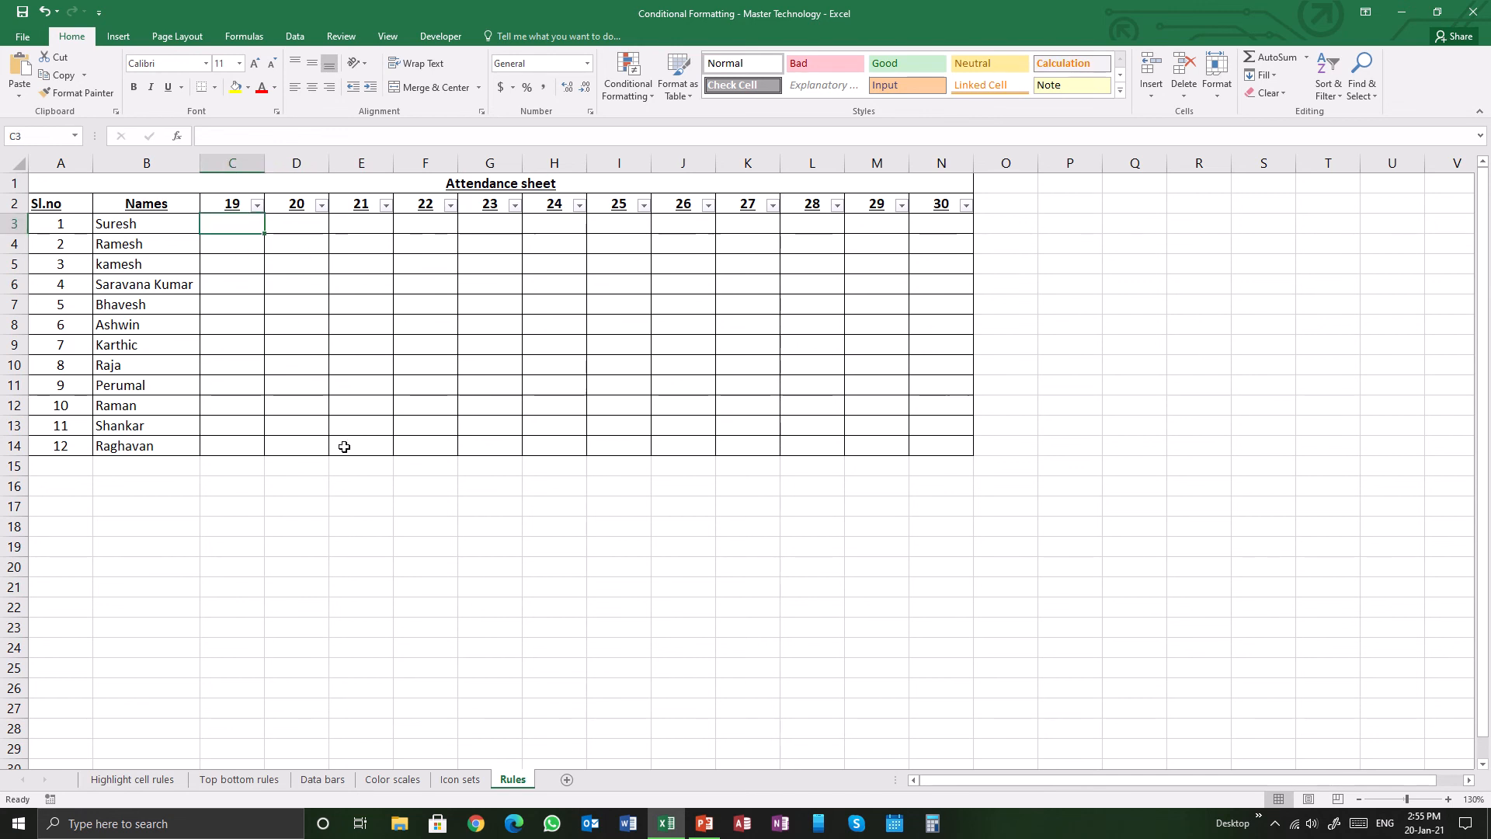
{"action": "type", "text": "P"}
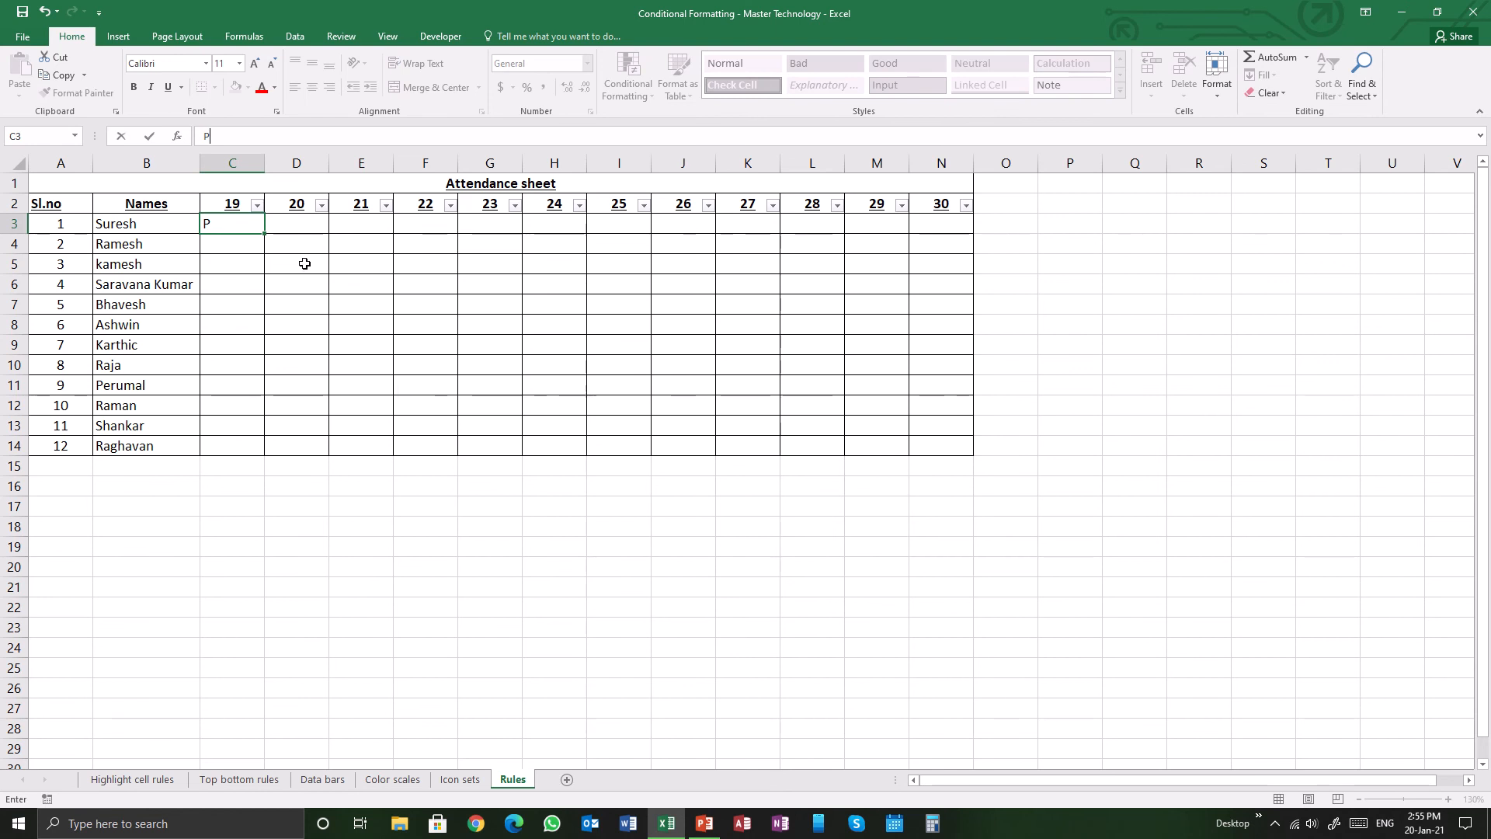
{"action": "key", "text": "Return"}
{"action": "type", "text": "A"}
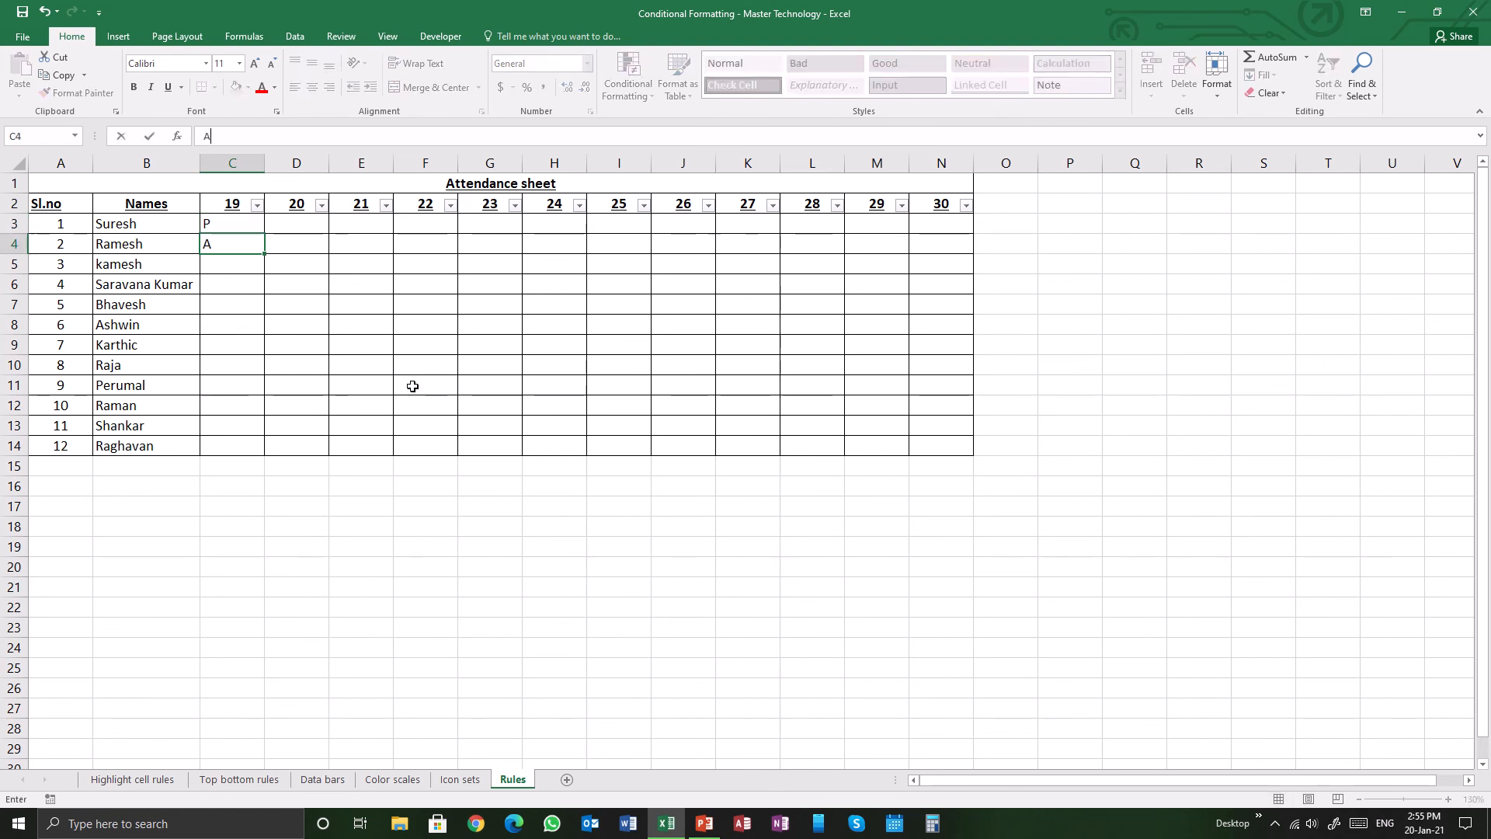
{"action": "key", "text": "Return"}
{"action": "type", "text": "A"}
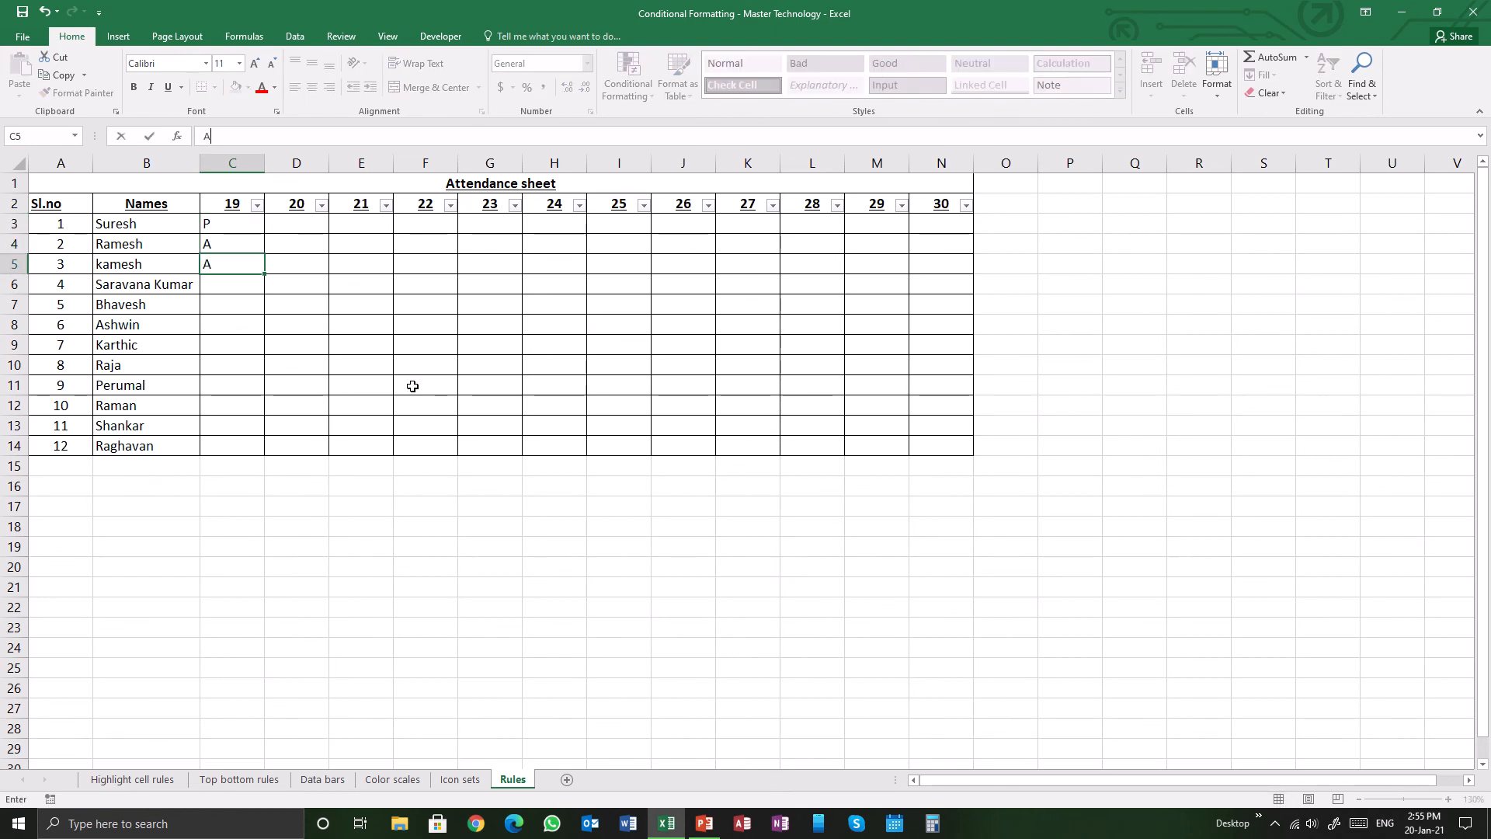
{"action": "key", "text": "Return"}
{"action": "type", "text": "P"}
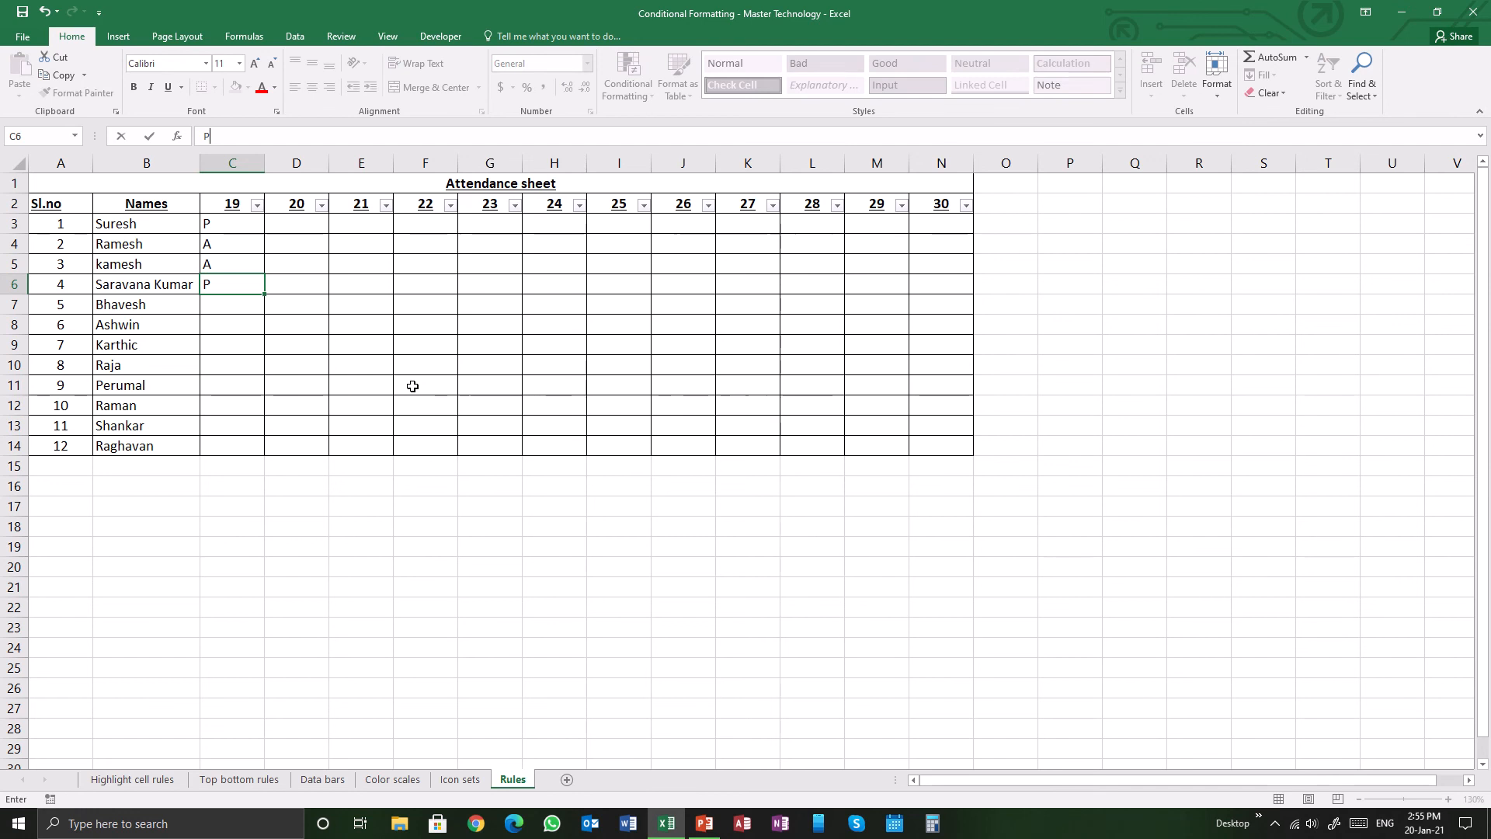
{"action": "key", "text": "Return"}
{"action": "type", "text": "P"}
{"action": "key", "text": "Return"}
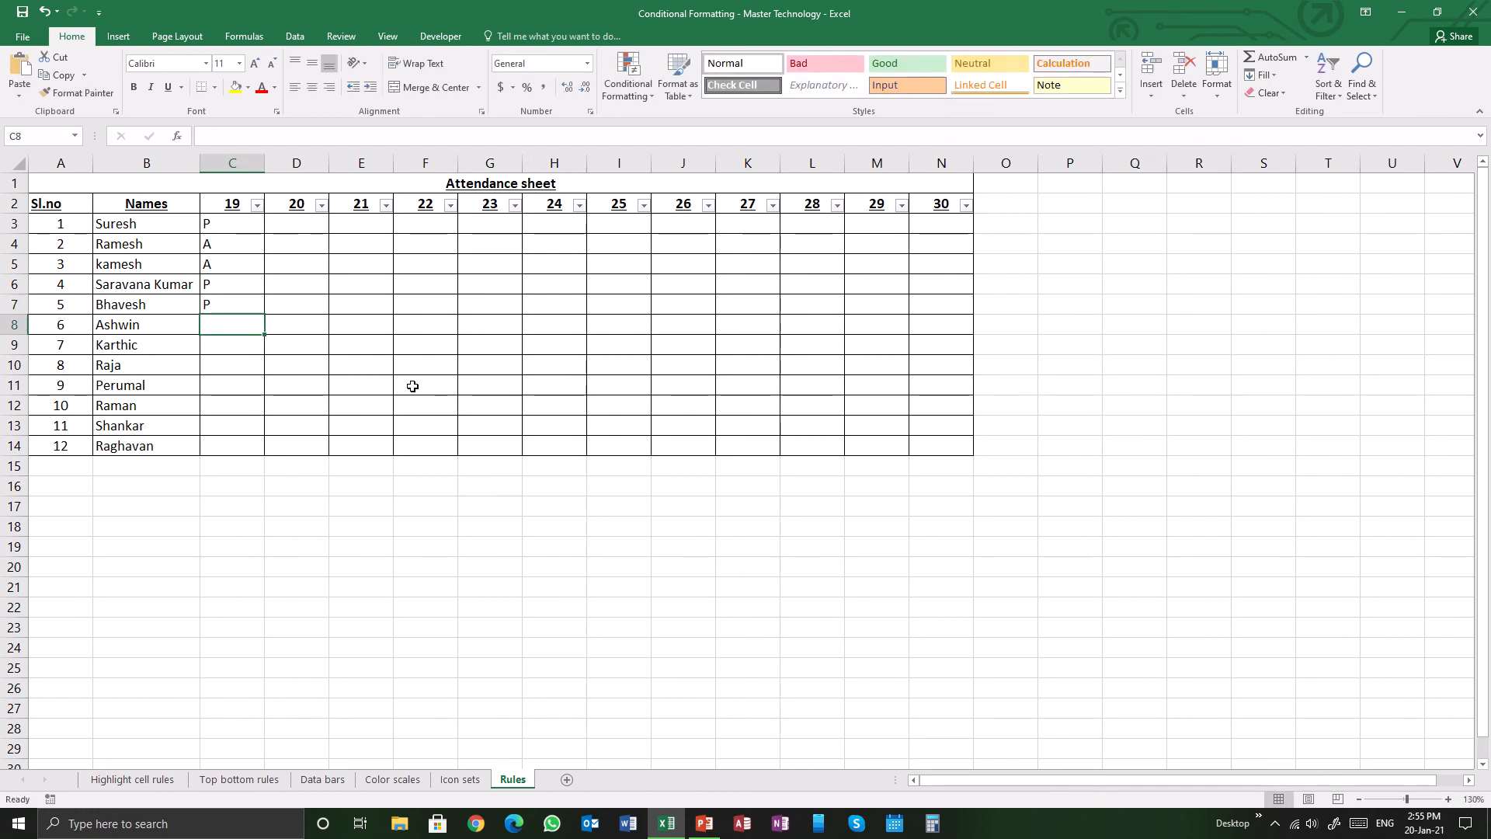
{"action": "type", "text": "P"}
{"action": "key", "text": "Return"}
{"action": "type", "text": "P"}
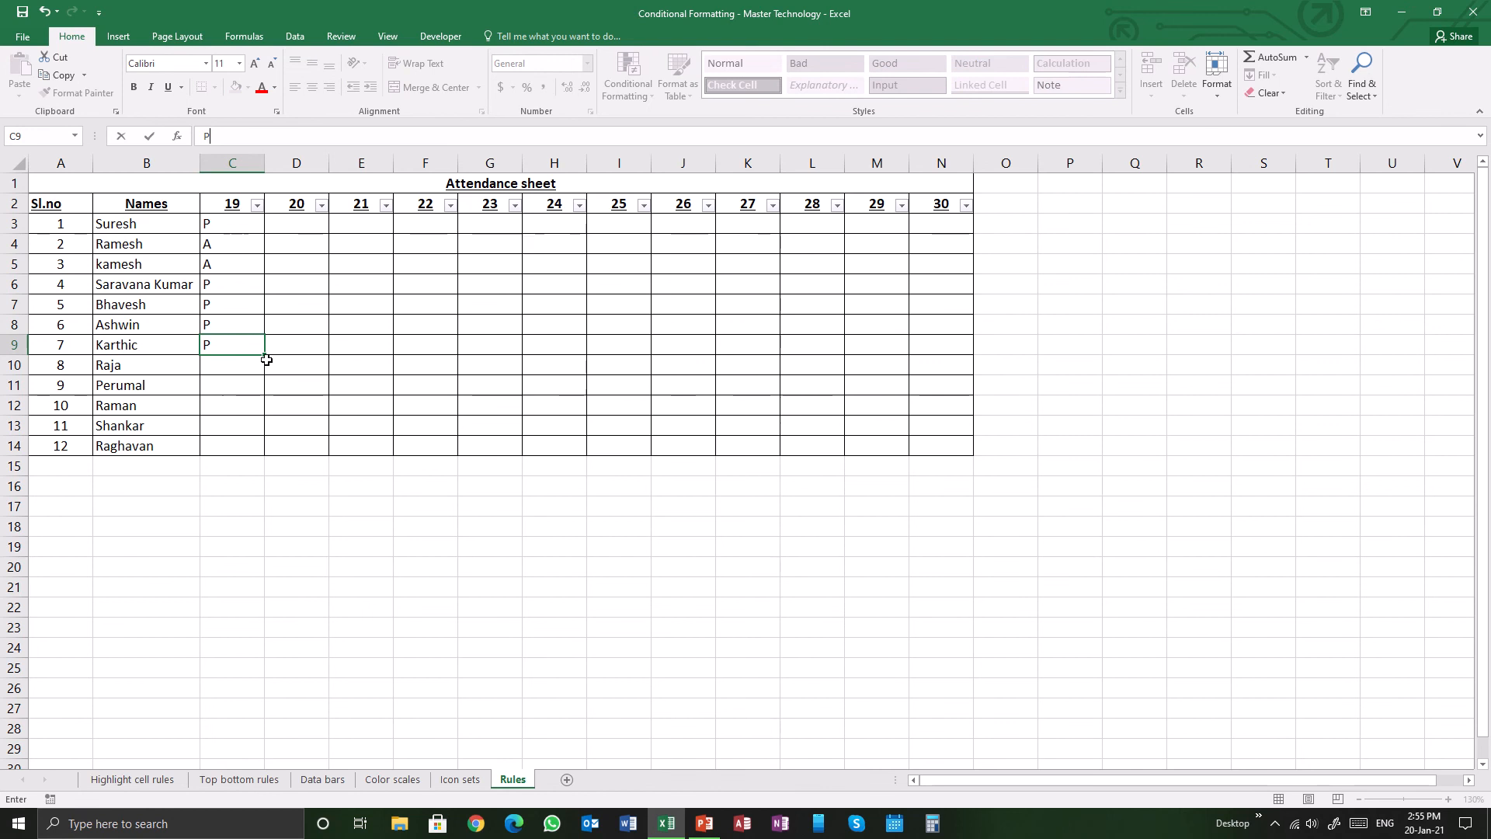
{"action": "key", "text": "Return"}
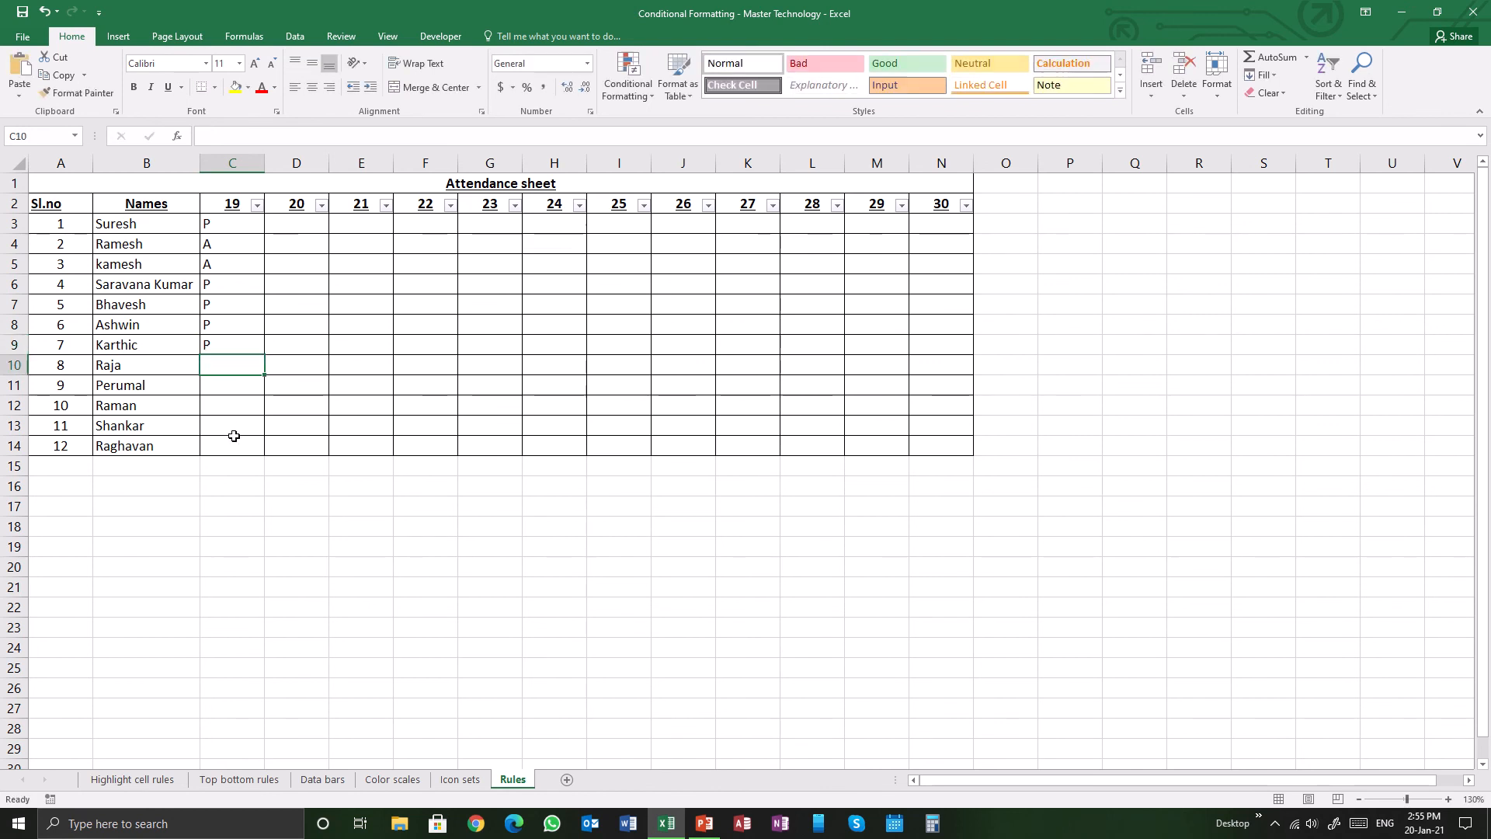
Step: Complete the day 19 attendance with P in C10, A in C11 and P in C12, filled down through C14
{"action": "left_click", "coordinate": [236, 395]}
{"action": "type", "text": "A"}
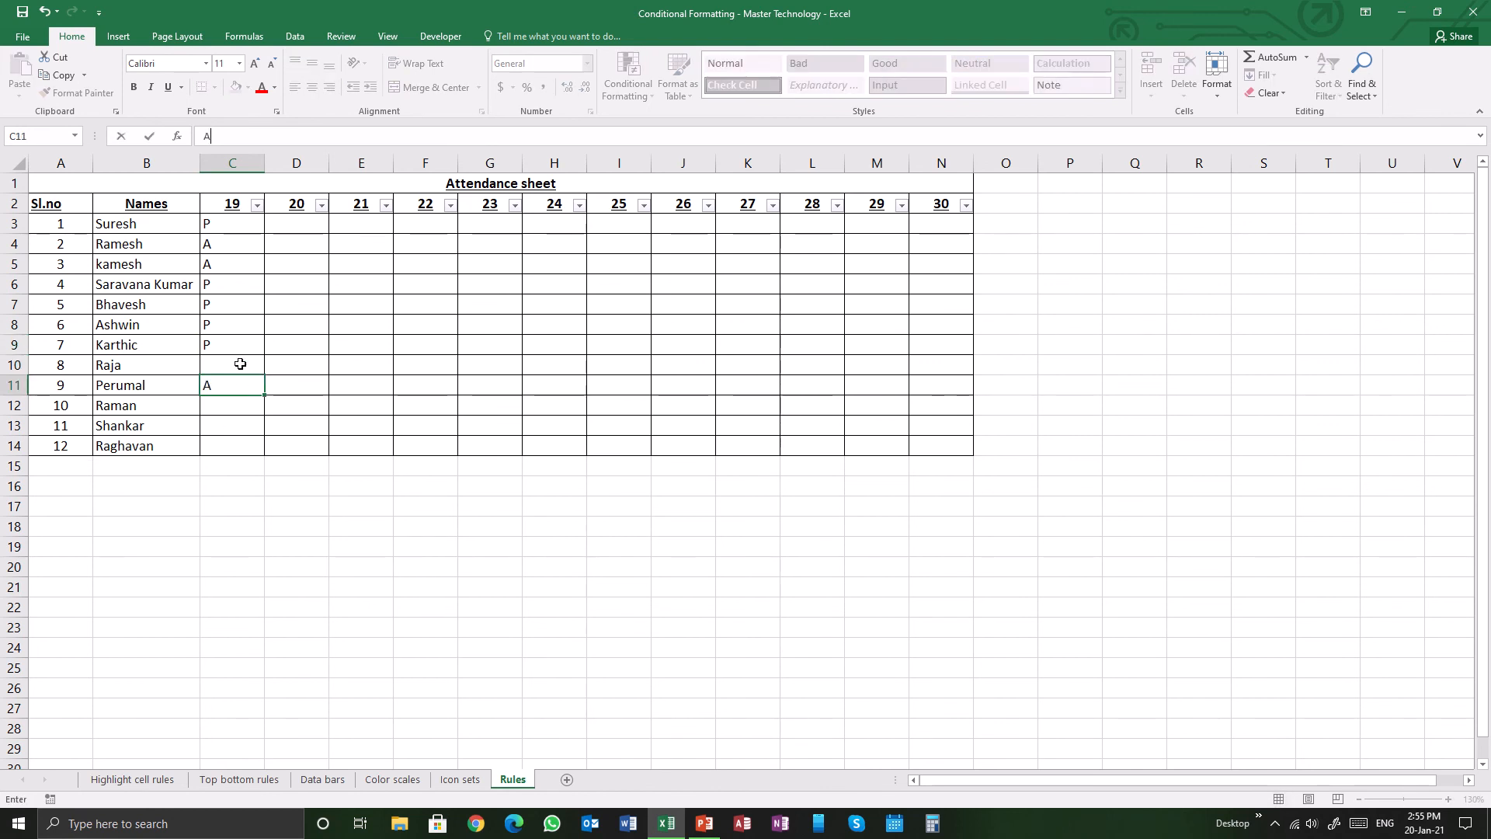
{"action": "left_click", "coordinate": [240, 363]}
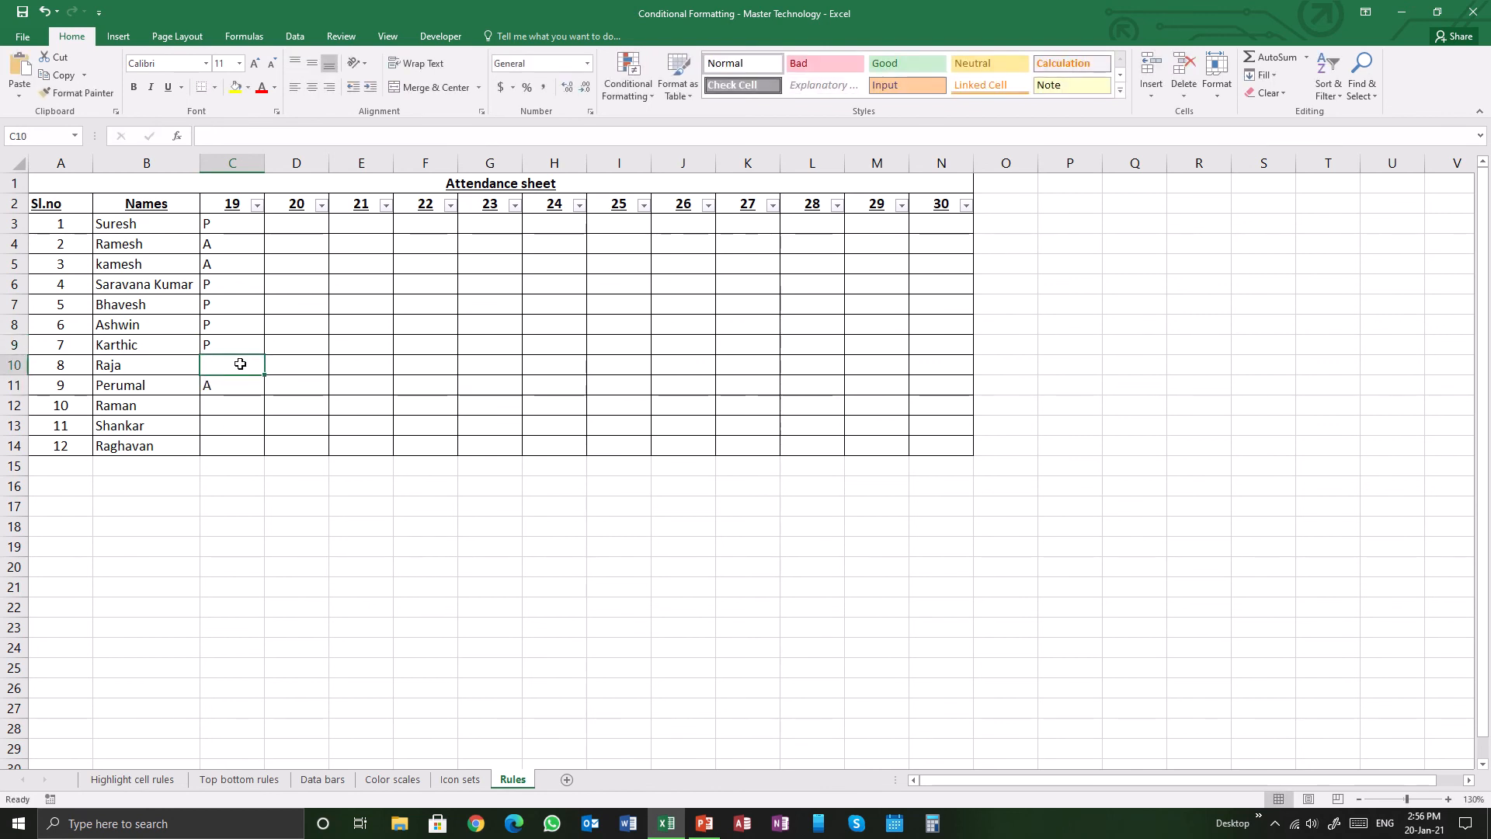
{"action": "type", "text": "P"}
{"action": "left_click", "coordinate": [240, 410]}
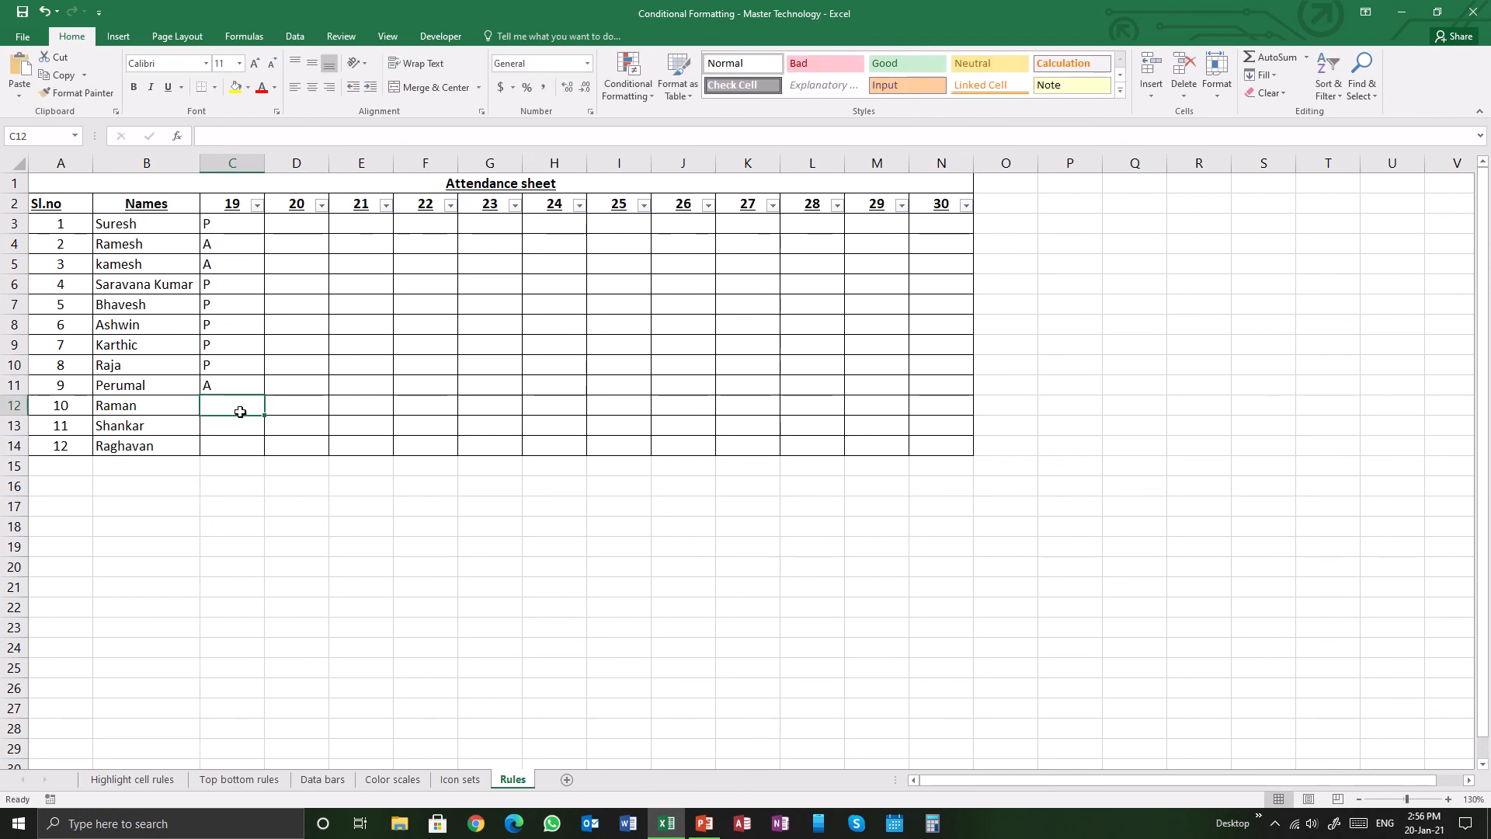
{"action": "type", "text": "P"}
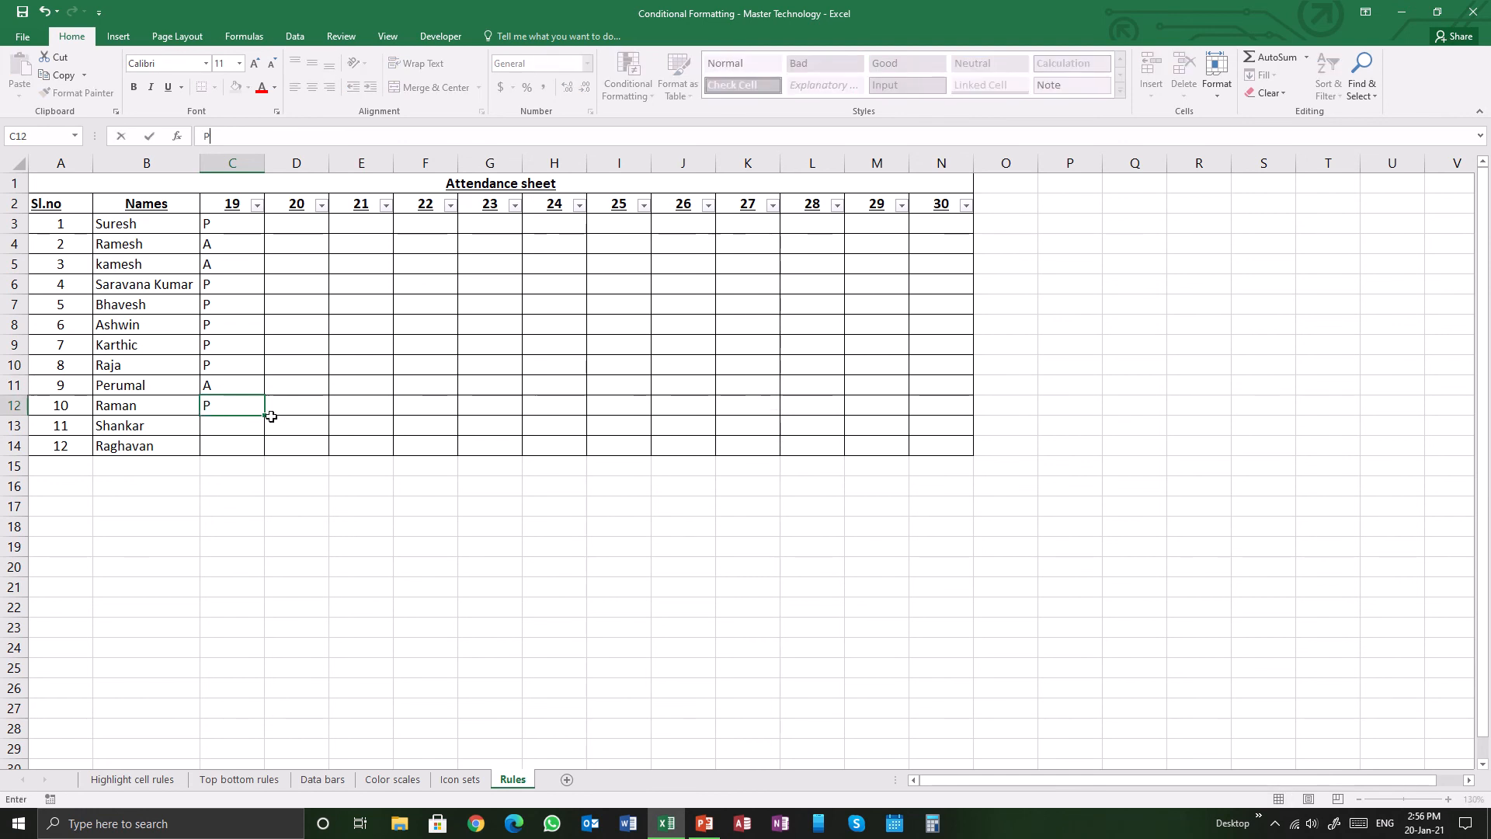
{"action": "left_click_drag", "start_coordinate": [264, 416], "coordinate": [268, 460]}
{"action": "left_click", "coordinate": [291, 392]}
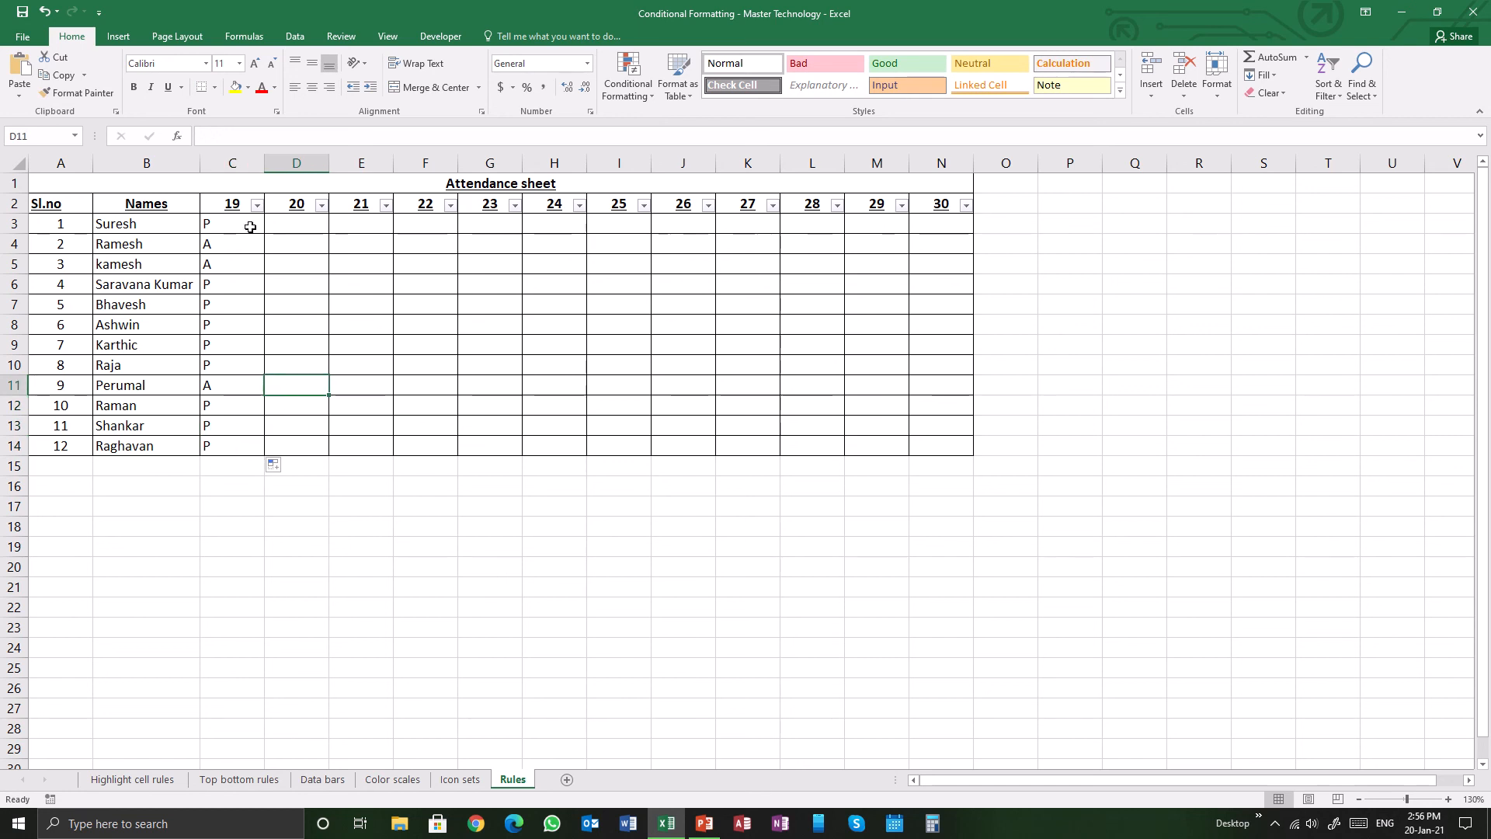
Step: Center the attendance marks in C3:C14 horizontally and vertically
{"action": "left_click", "coordinate": [250, 224]}
{"action": "left_click_drag", "start_coordinate": [250, 239], "coordinate": [266, 453]}
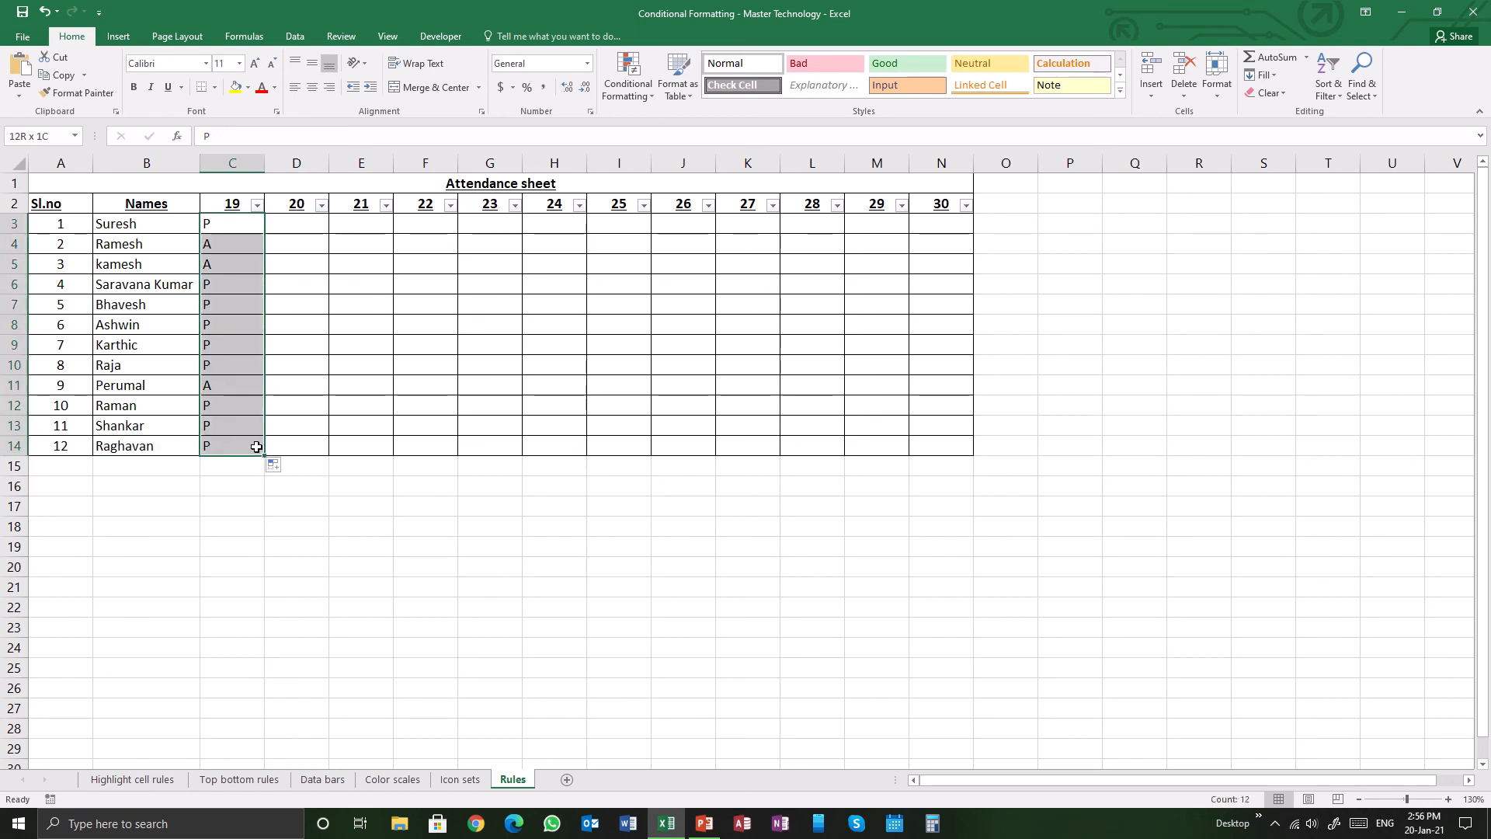
{"action": "left_click", "coordinate": [312, 87]}
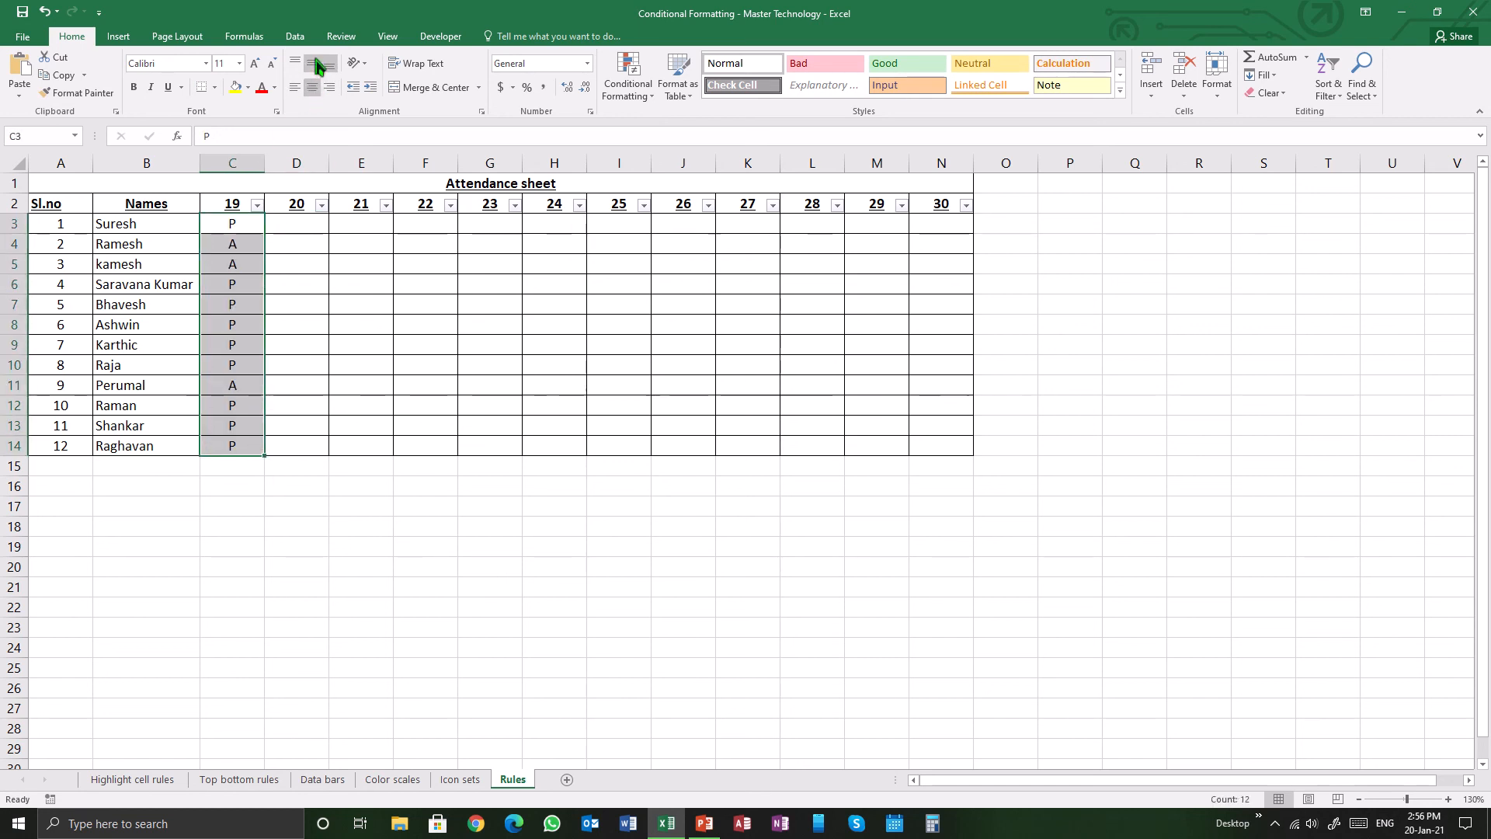
{"action": "left_click", "coordinate": [312, 63]}
{"action": "left_click", "coordinate": [299, 262]}
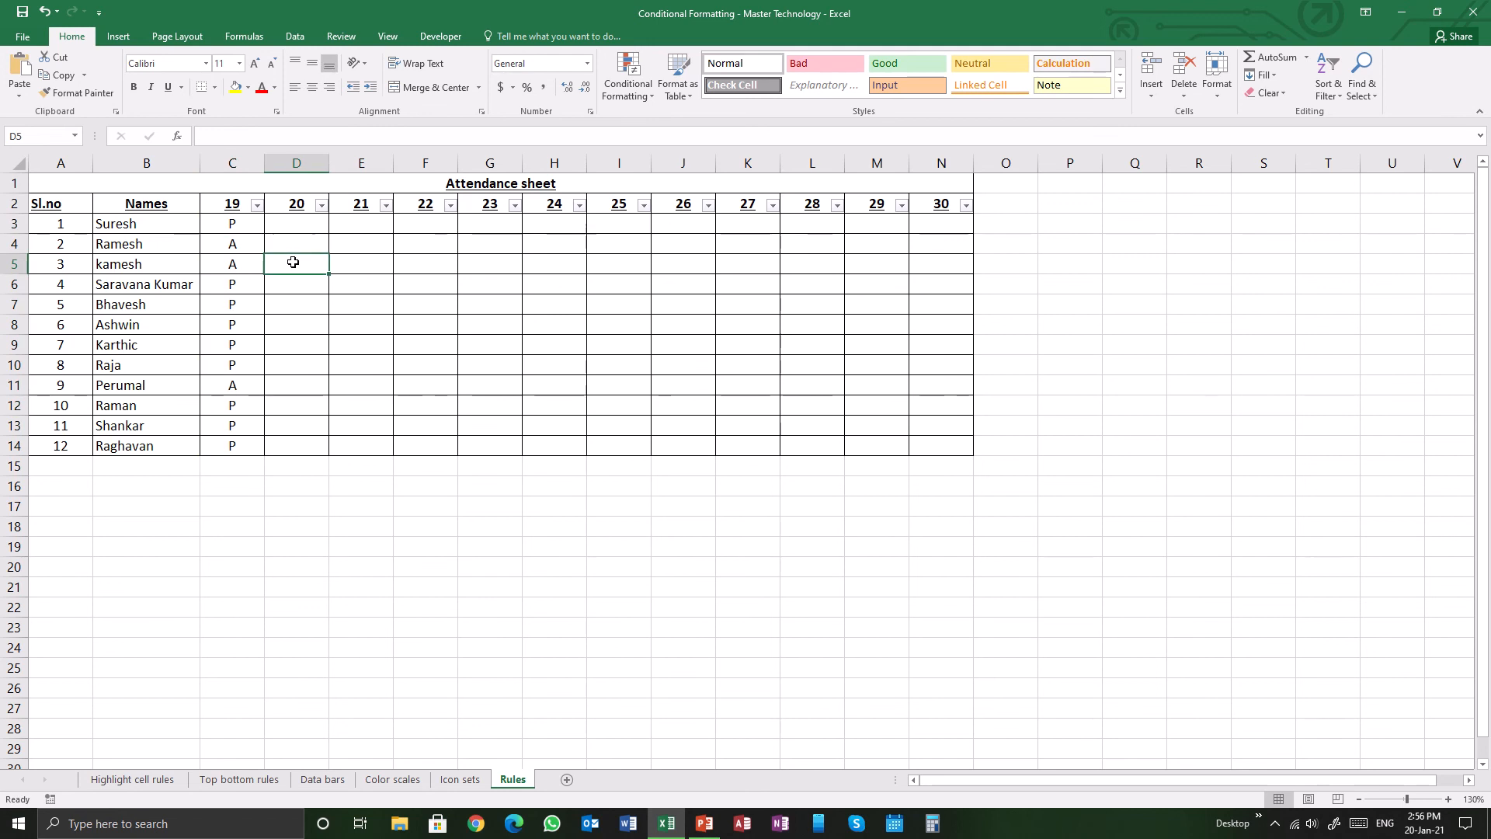
Step: Start a new conditional formatting rule for C3:N14 that formats only cells that contain specific text
{"action": "left_click", "coordinate": [235, 223]}
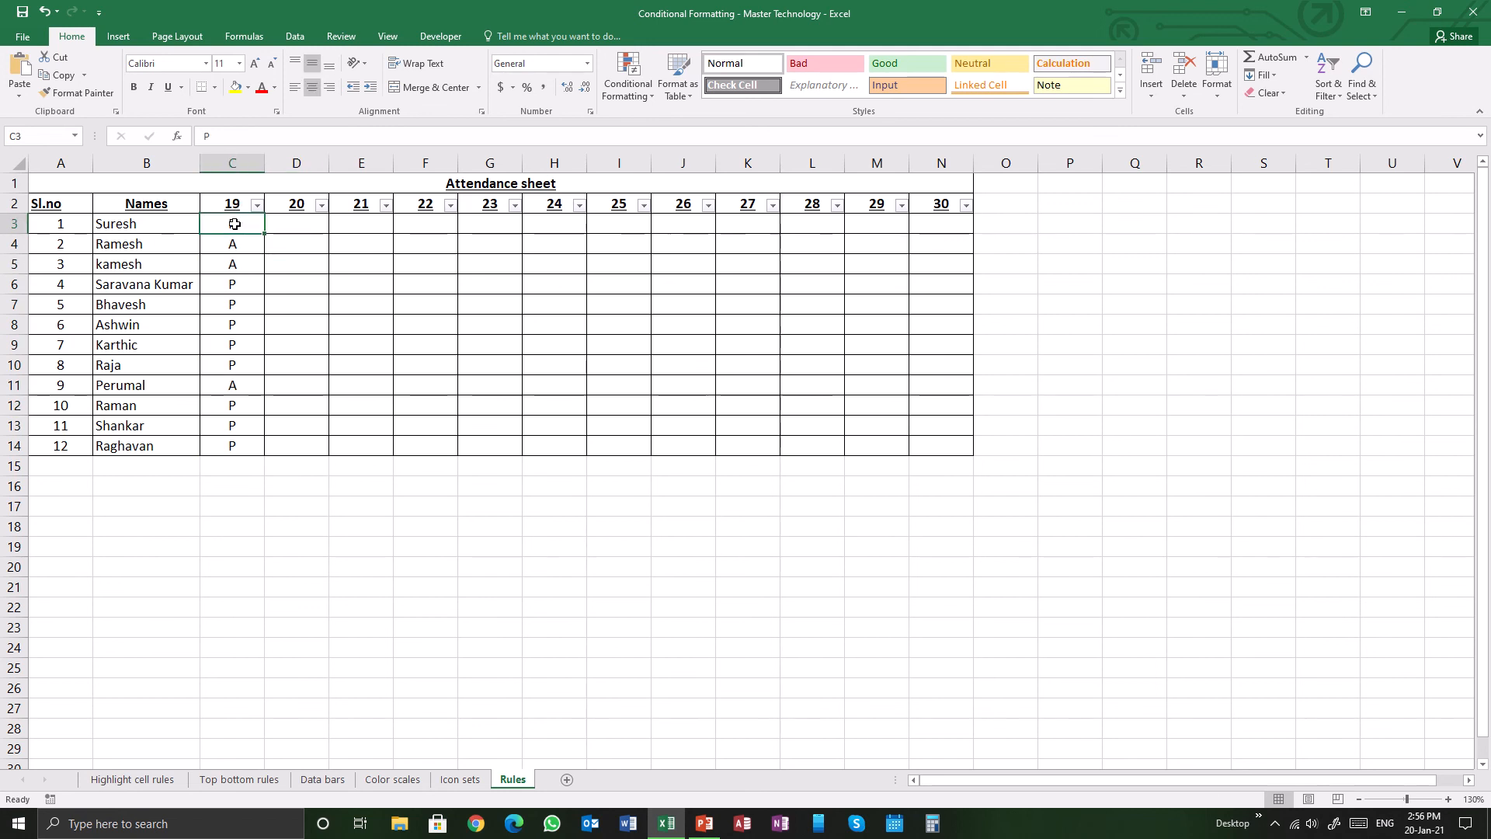
{"action": "left_click_drag", "start_coordinate": [234, 223], "coordinate": [949, 441]}
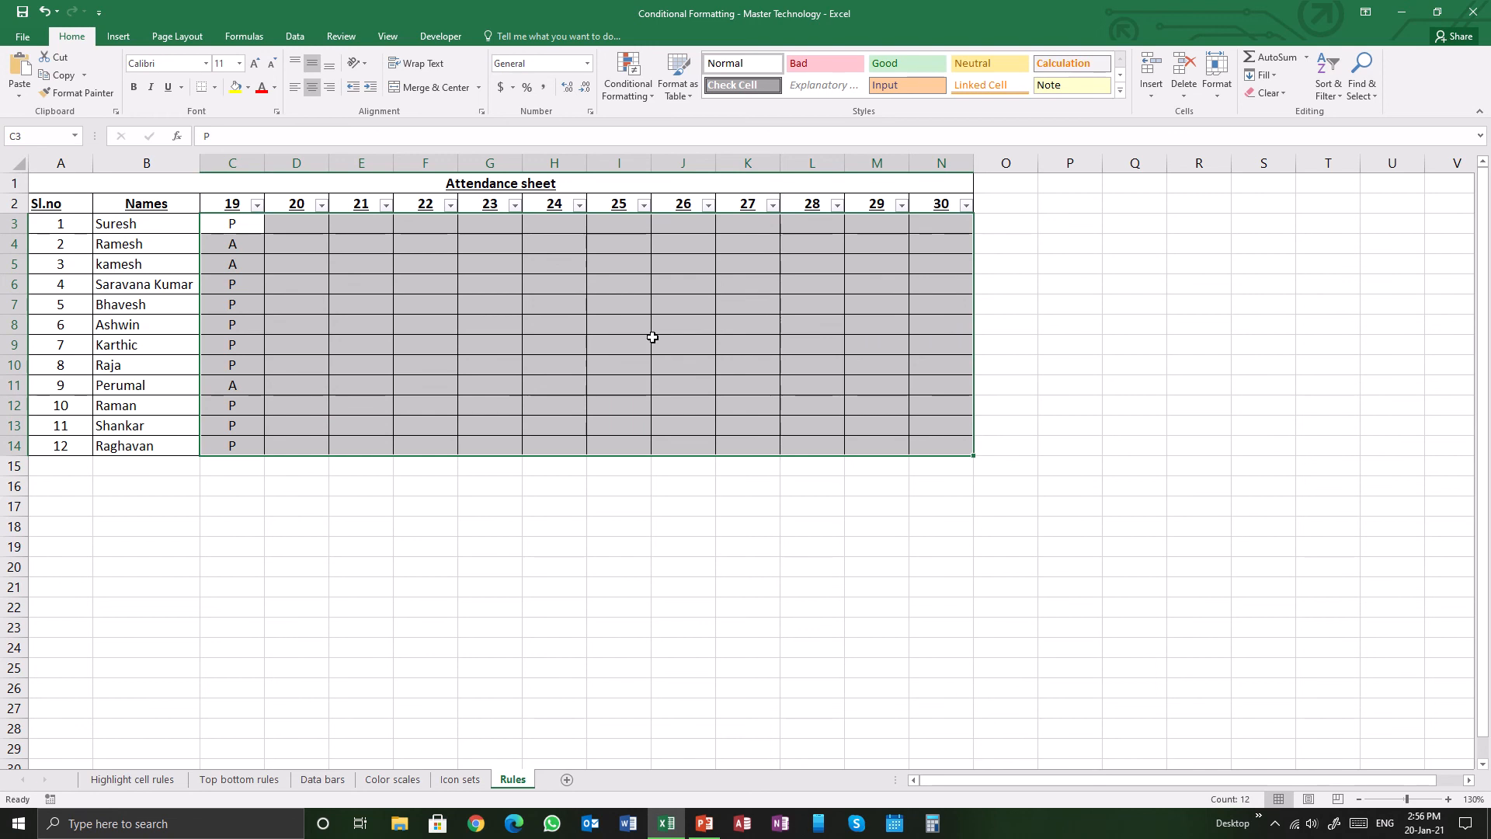
{"action": "left_click", "coordinate": [628, 84]}
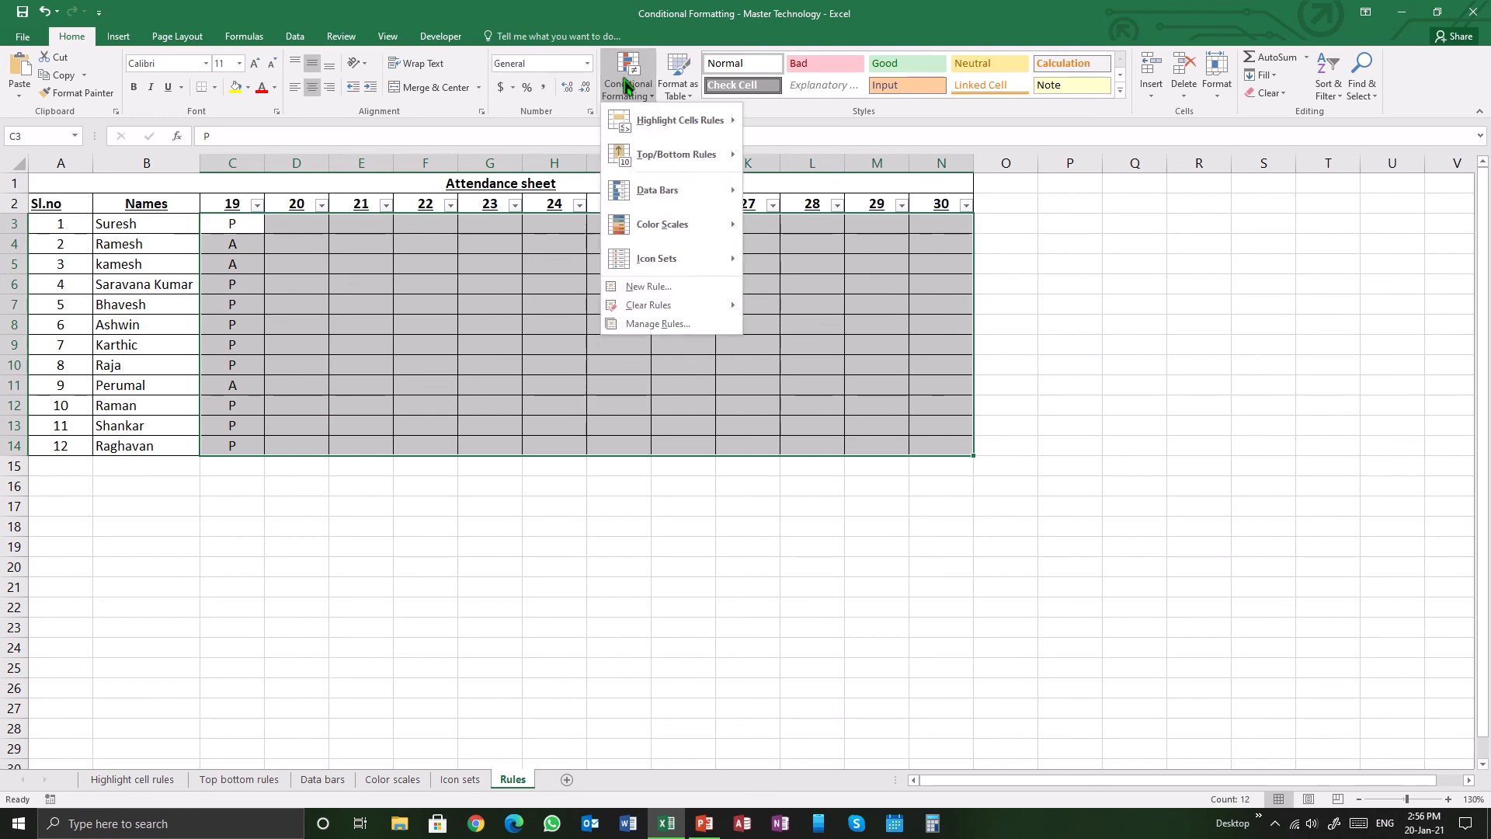
{"action": "left_click", "coordinate": [668, 288]}
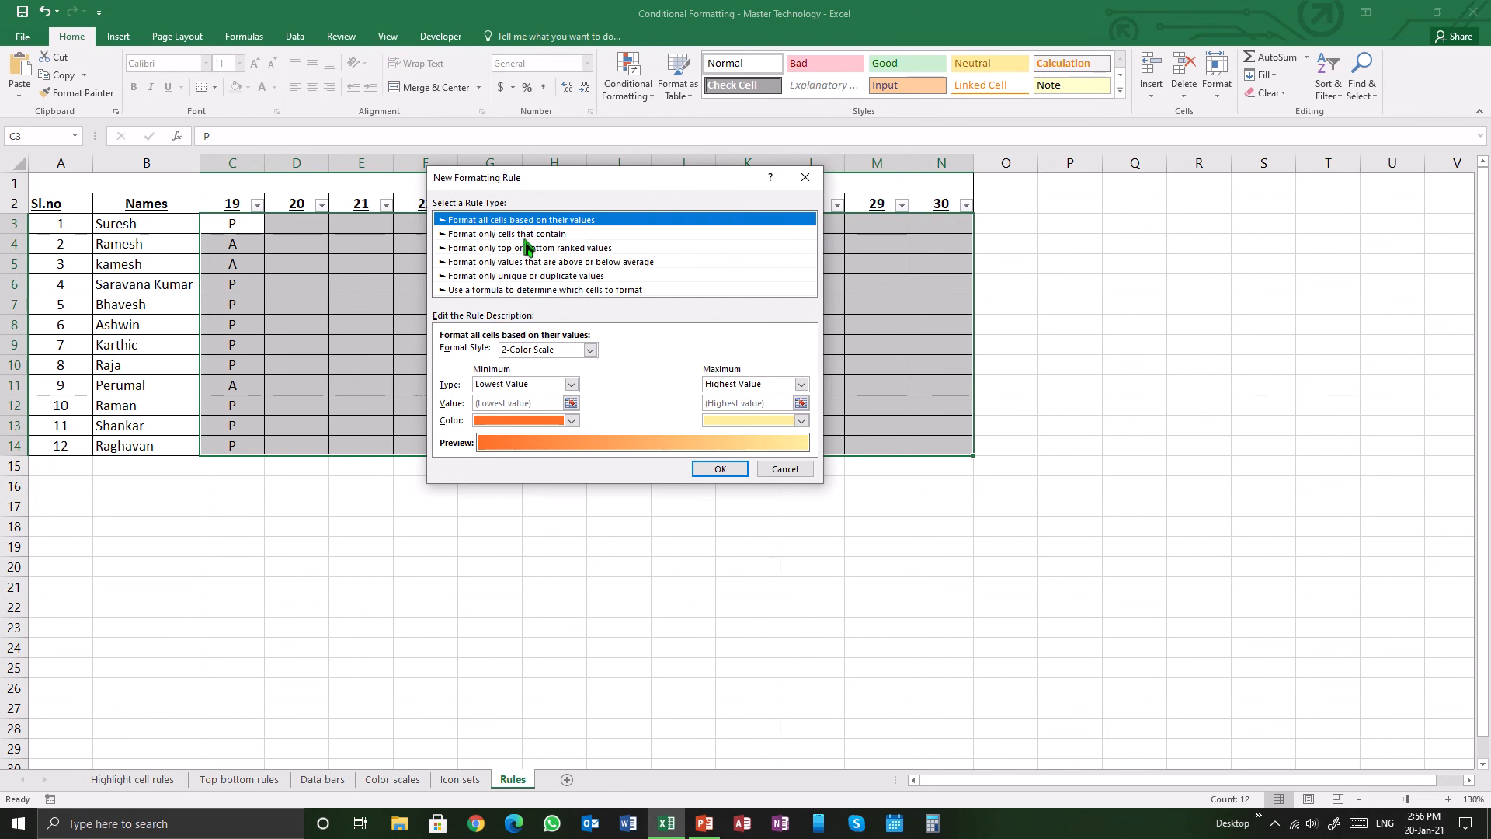
{"action": "left_click", "coordinate": [494, 235]}
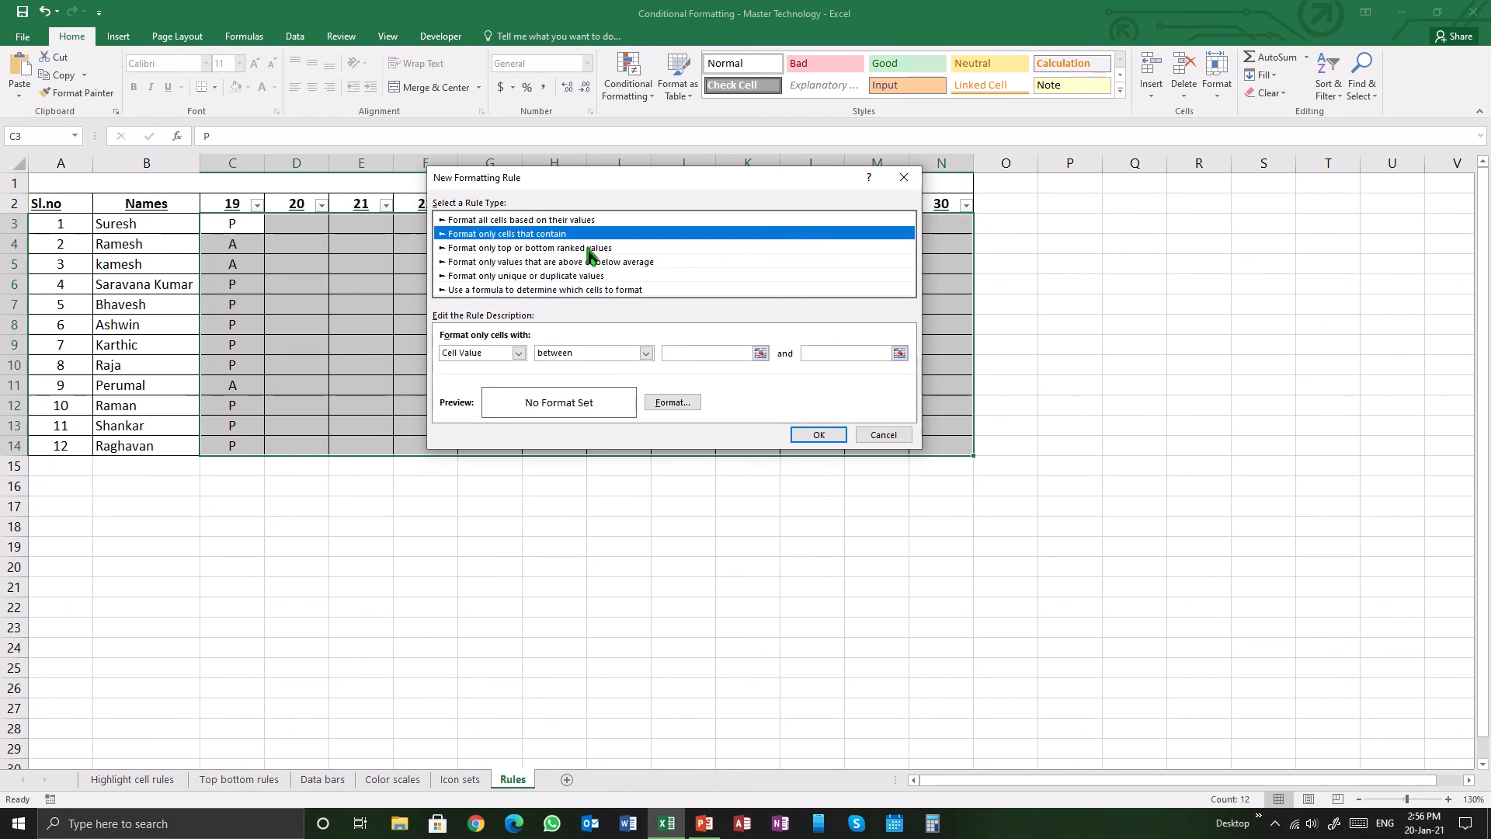
{"action": "left_click", "coordinate": [519, 354]}
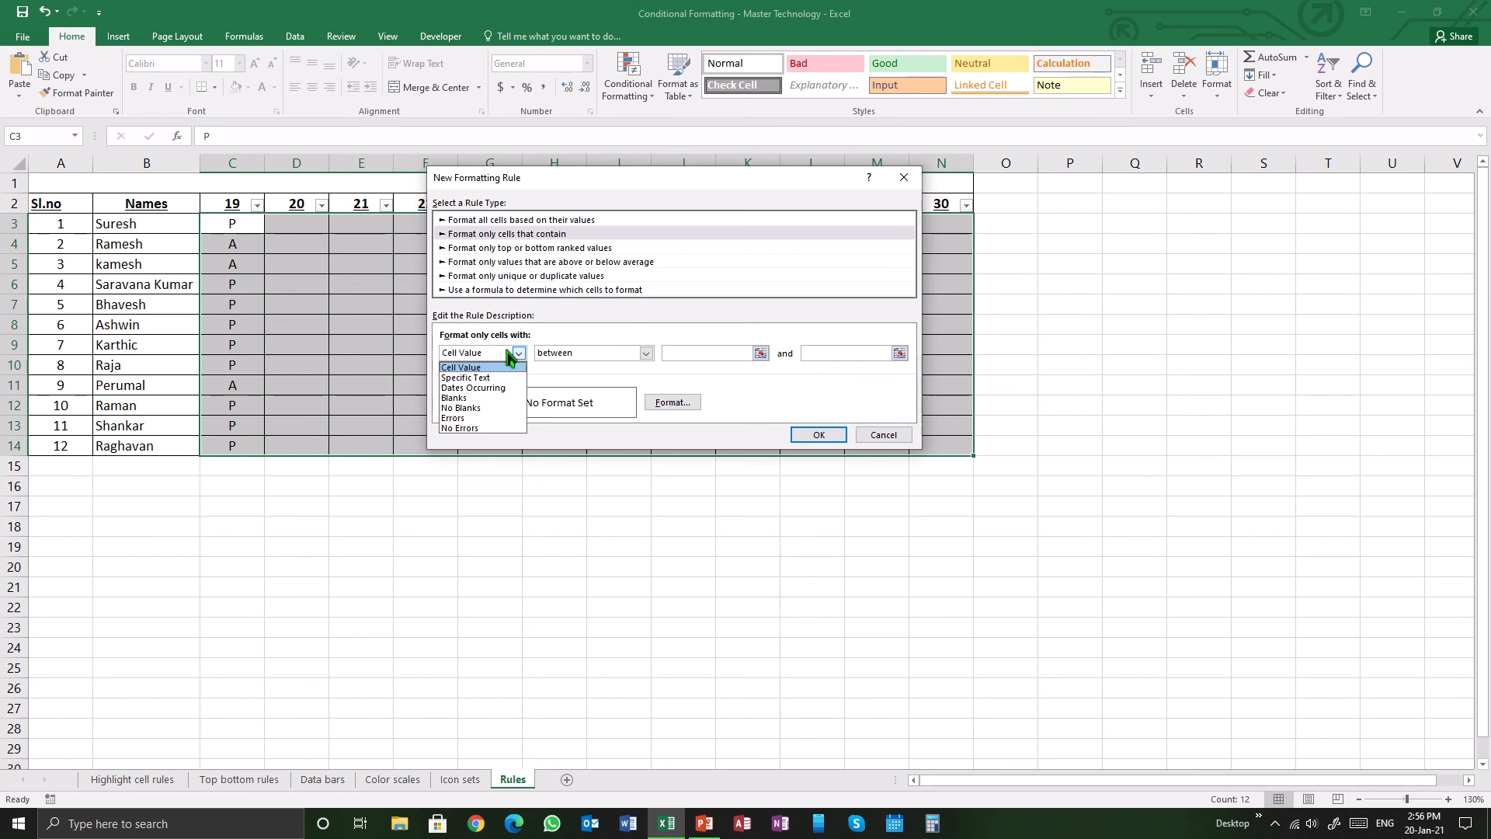
{"action": "left_click", "coordinate": [506, 378]}
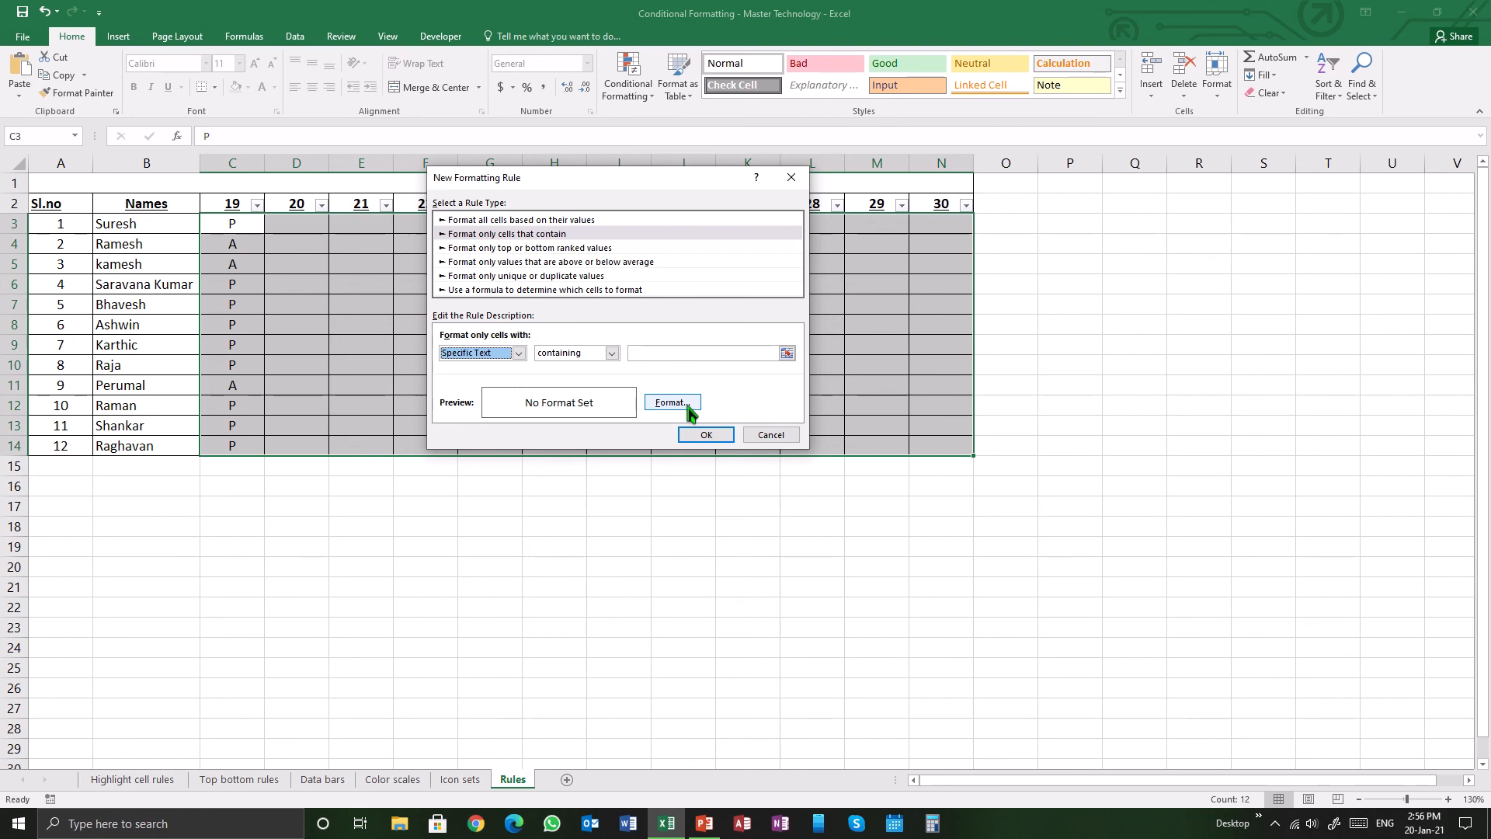
Step: Keep the rule's text condition as containing and enter P as the text to match
{"action": "left_click", "coordinate": [518, 354]}
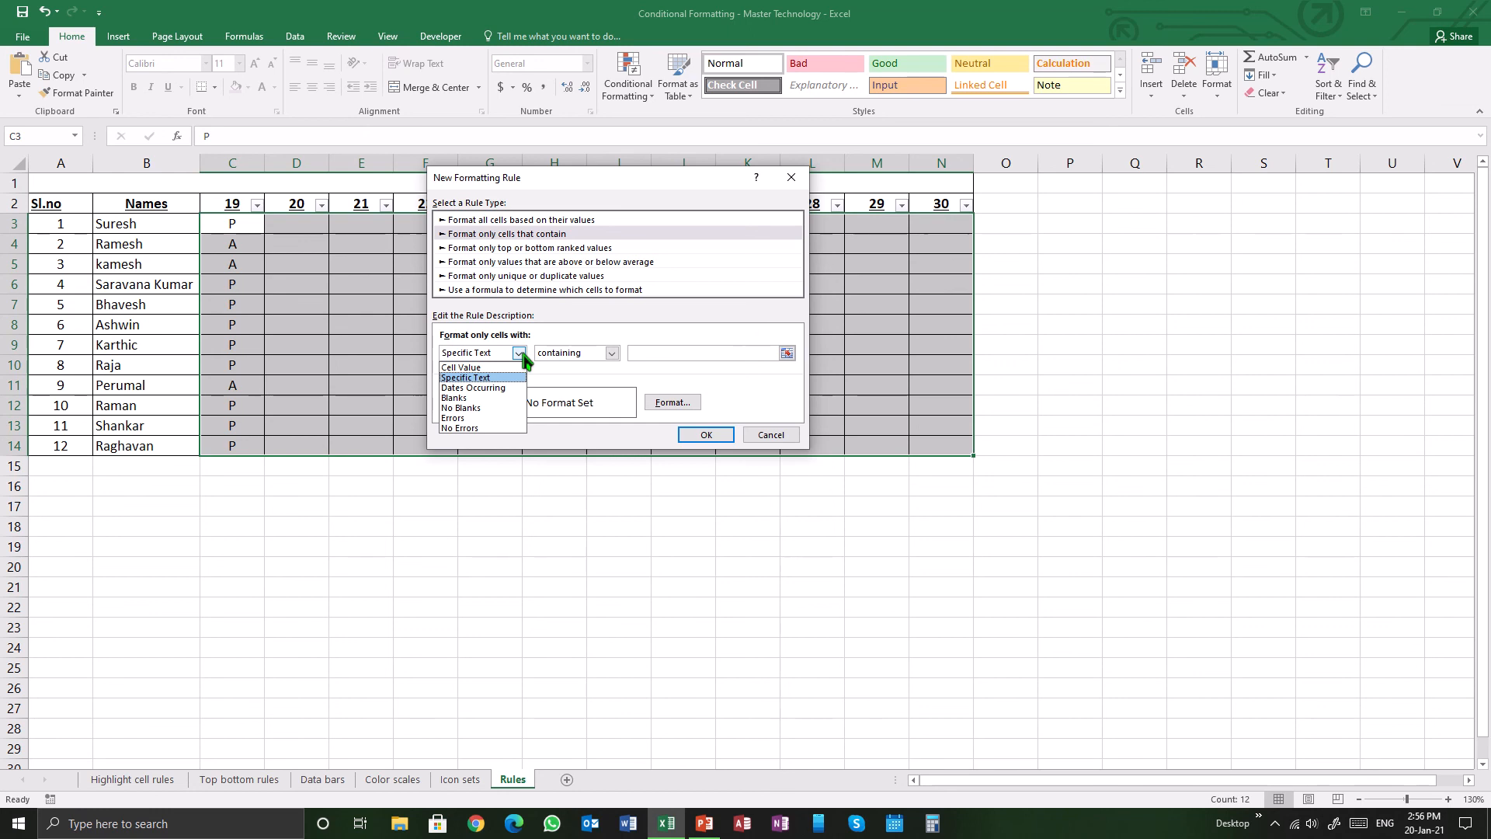
{"action": "left_click", "coordinate": [609, 355]}
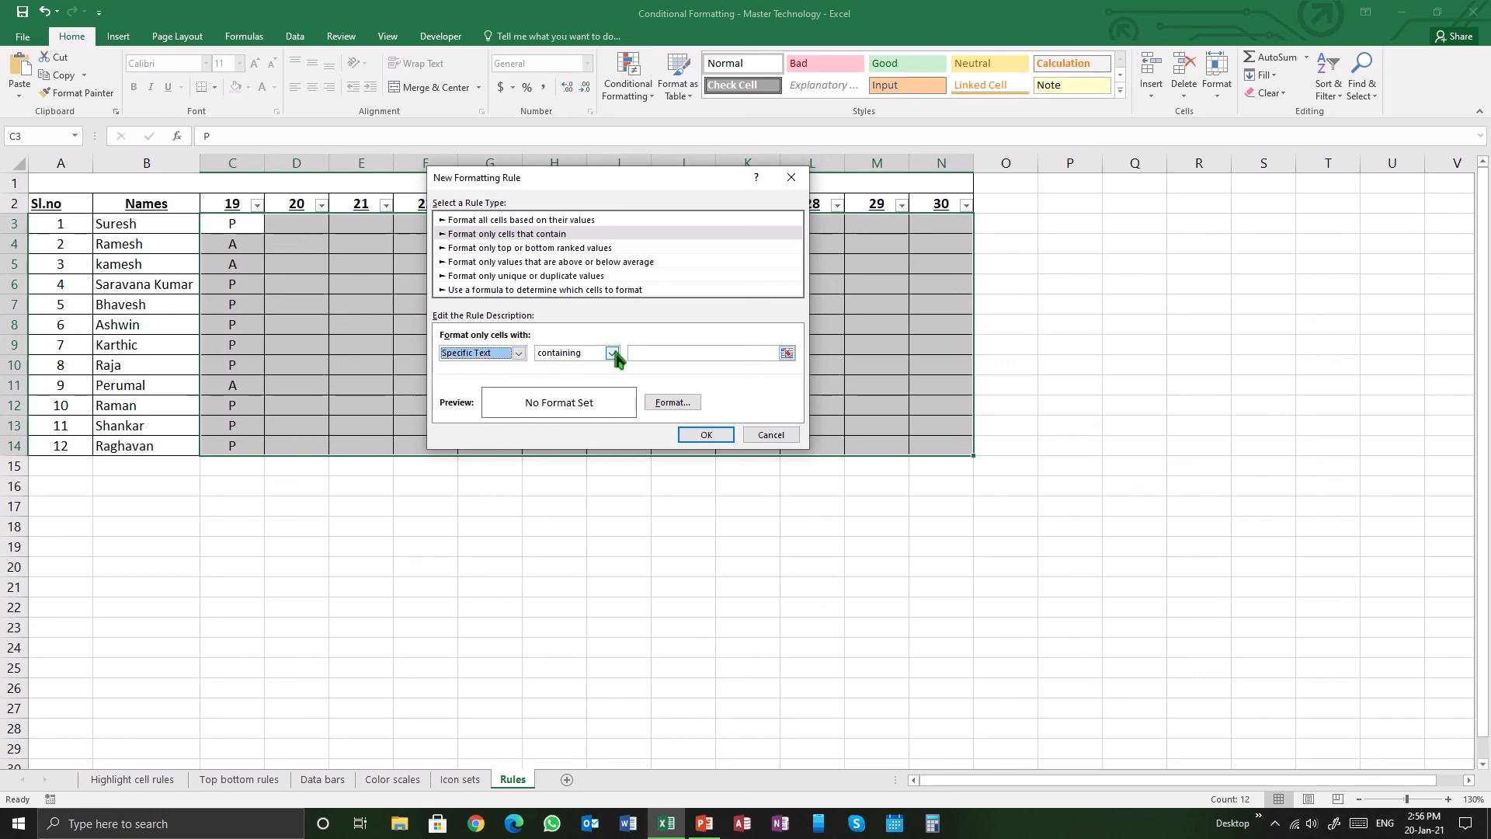
{"action": "left_click", "coordinate": [613, 353]}
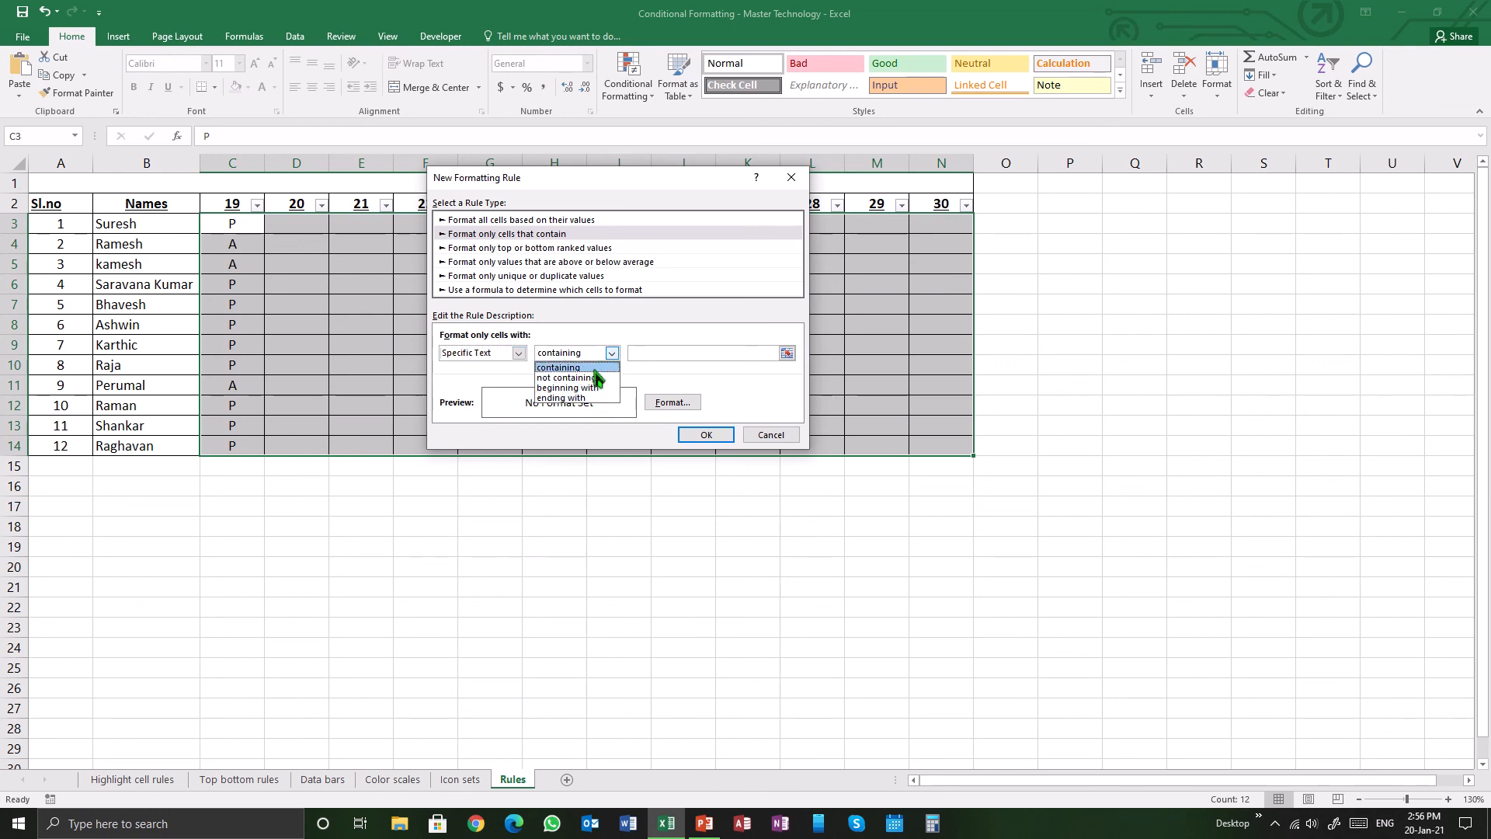
{"action": "left_click", "coordinate": [656, 377]}
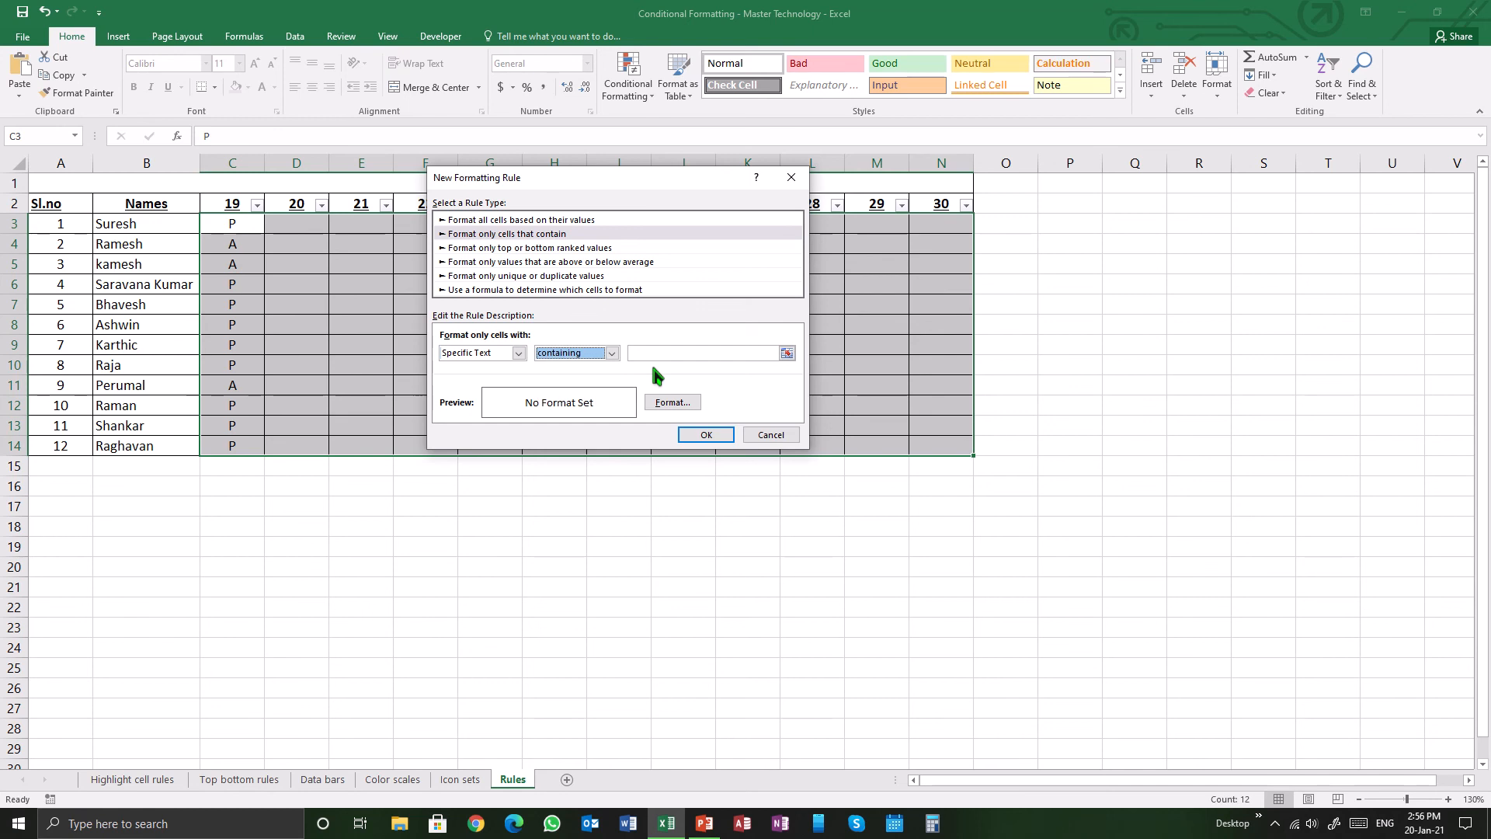
{"action": "left_click", "coordinate": [657, 355]}
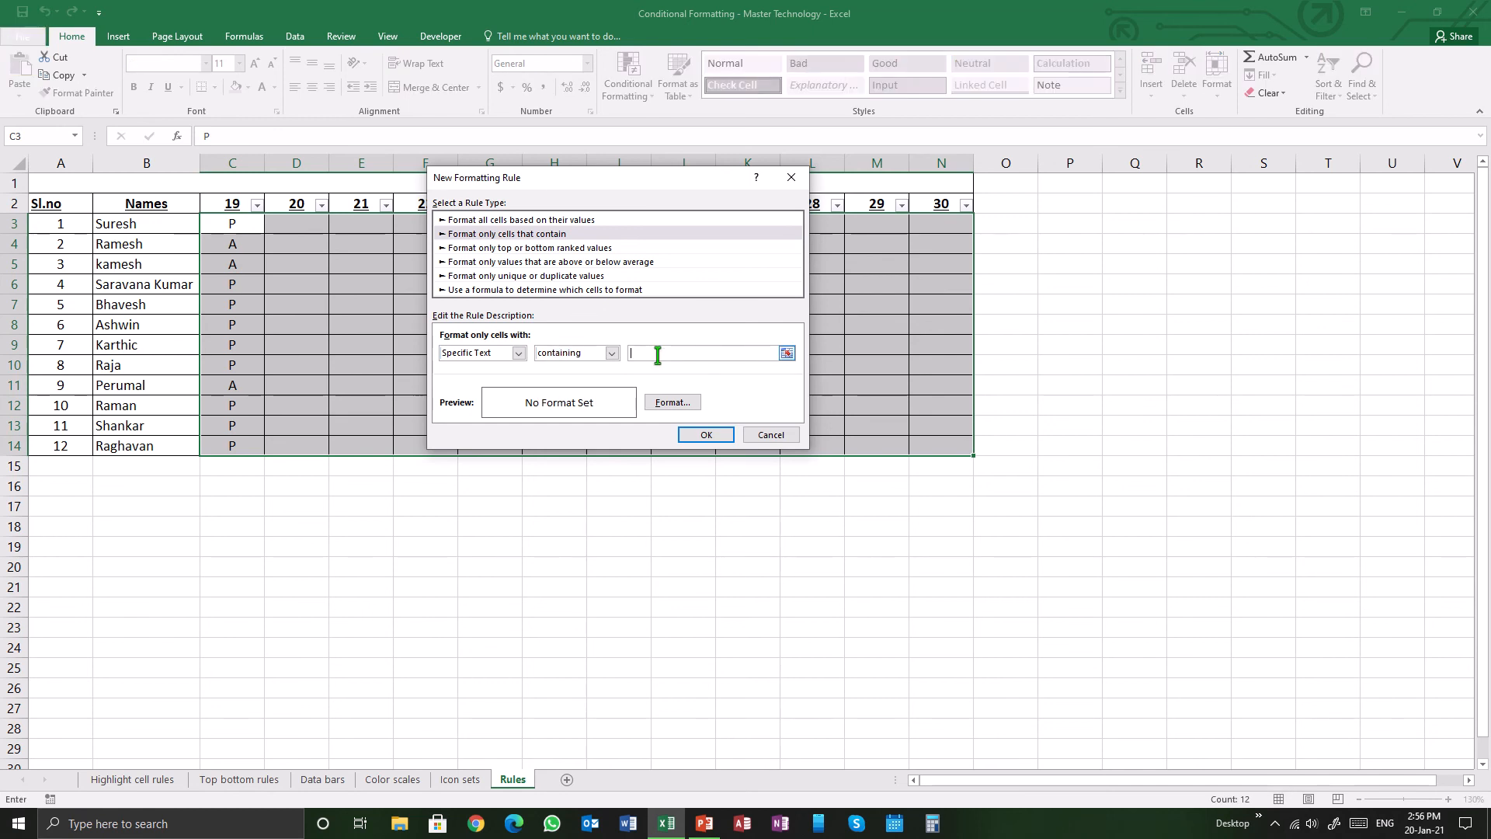
{"action": "type", "text": "P"}
Step: Set the P rule's font color to the theme green and apply the rule to the attendance range
{"action": "left_click", "coordinate": [660, 405]}
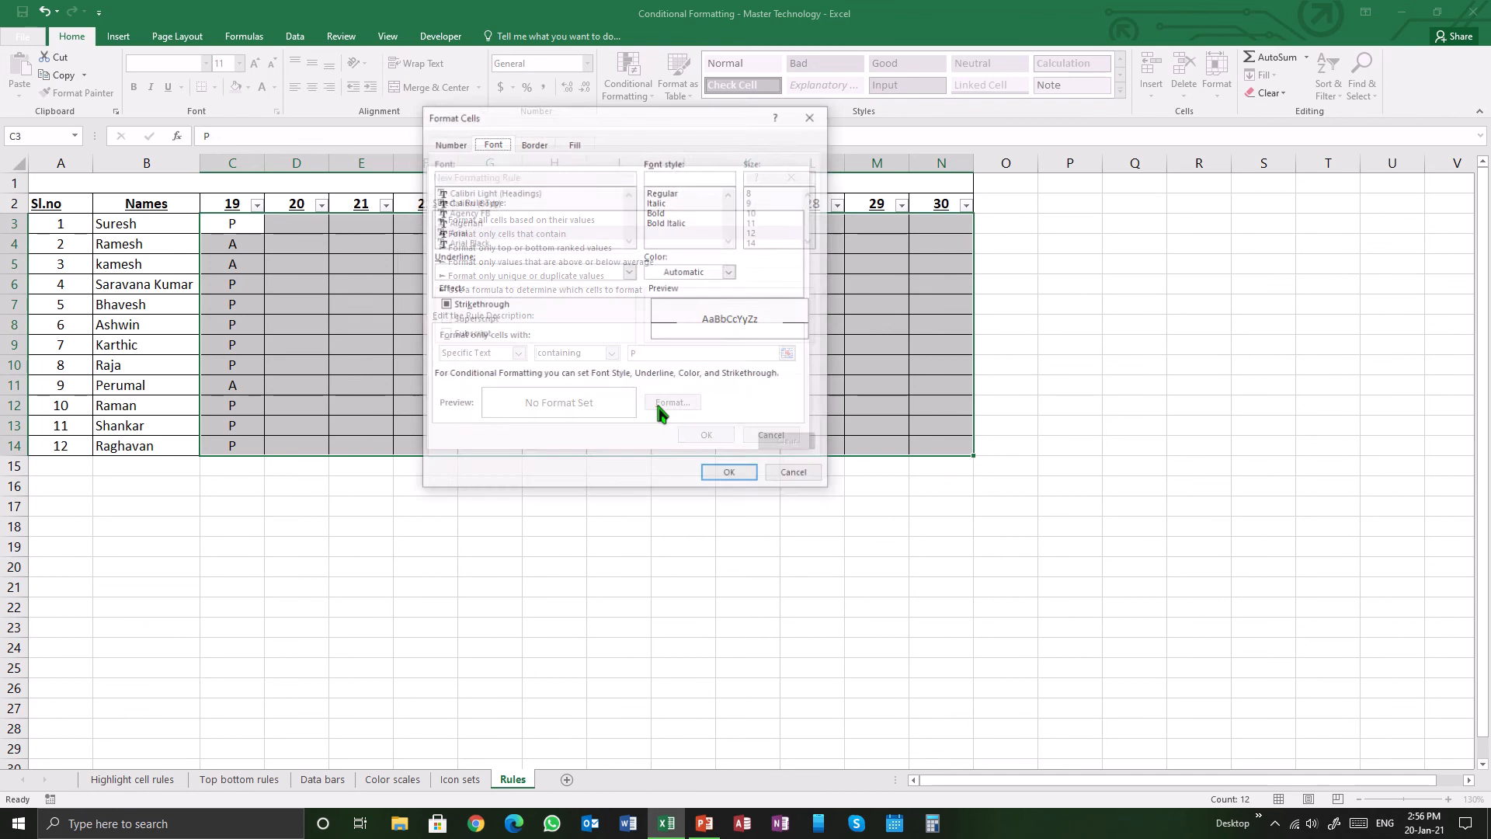
{"action": "left_click", "coordinate": [731, 271]}
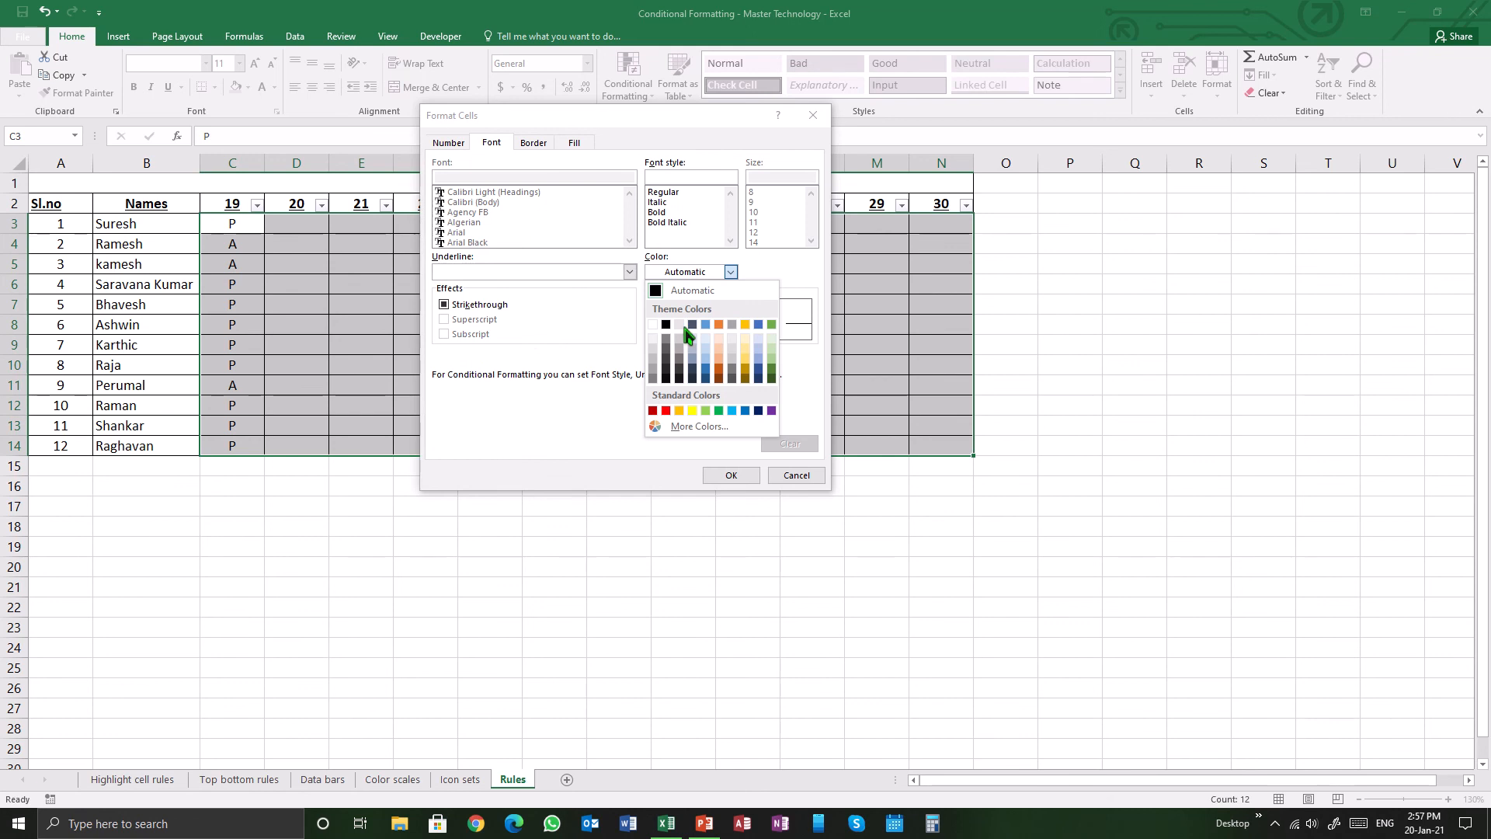
{"action": "left_click", "coordinate": [771, 325]}
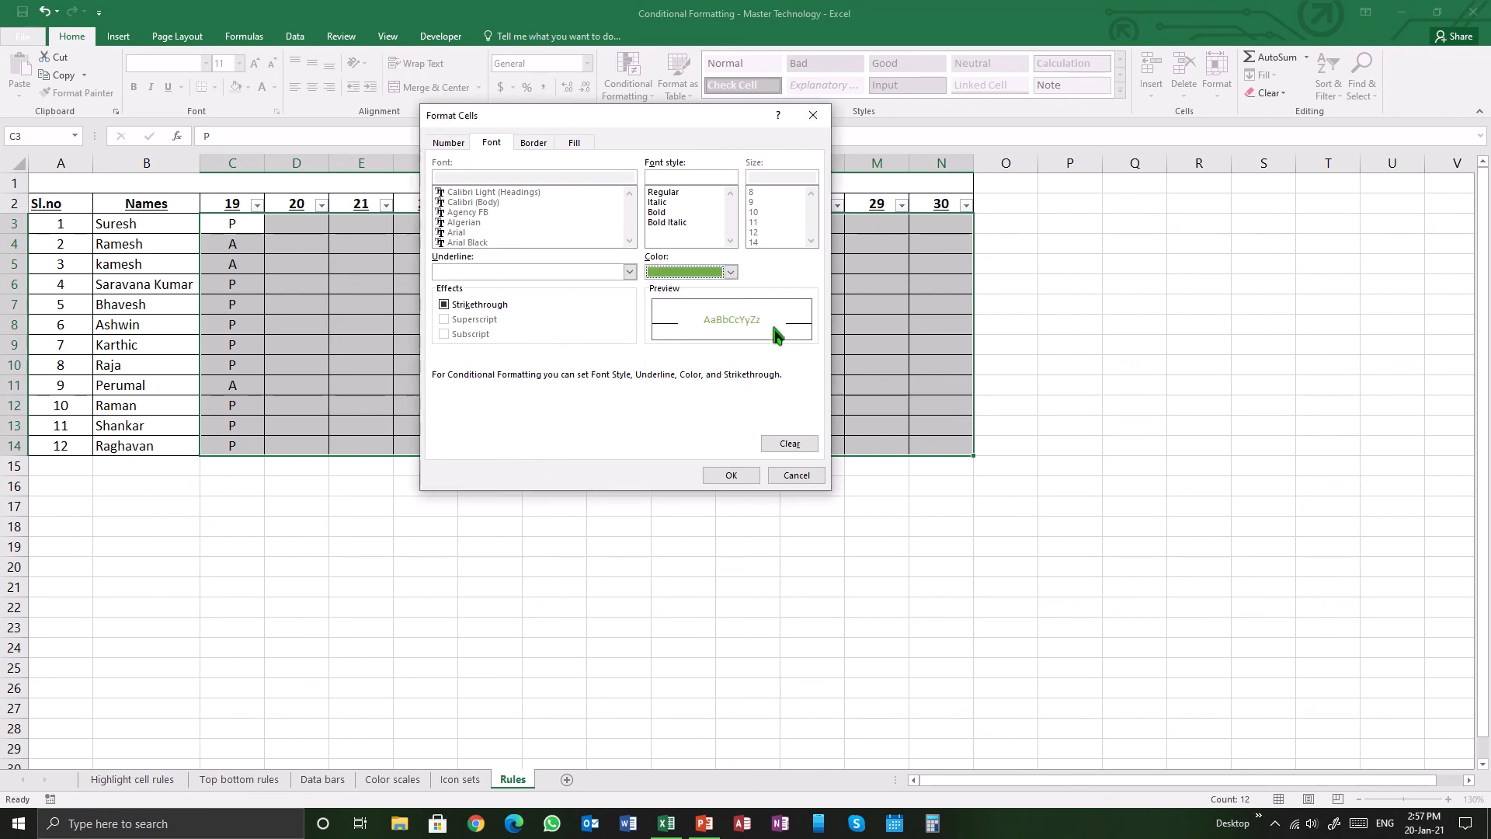
{"action": "left_click", "coordinate": [733, 475]}
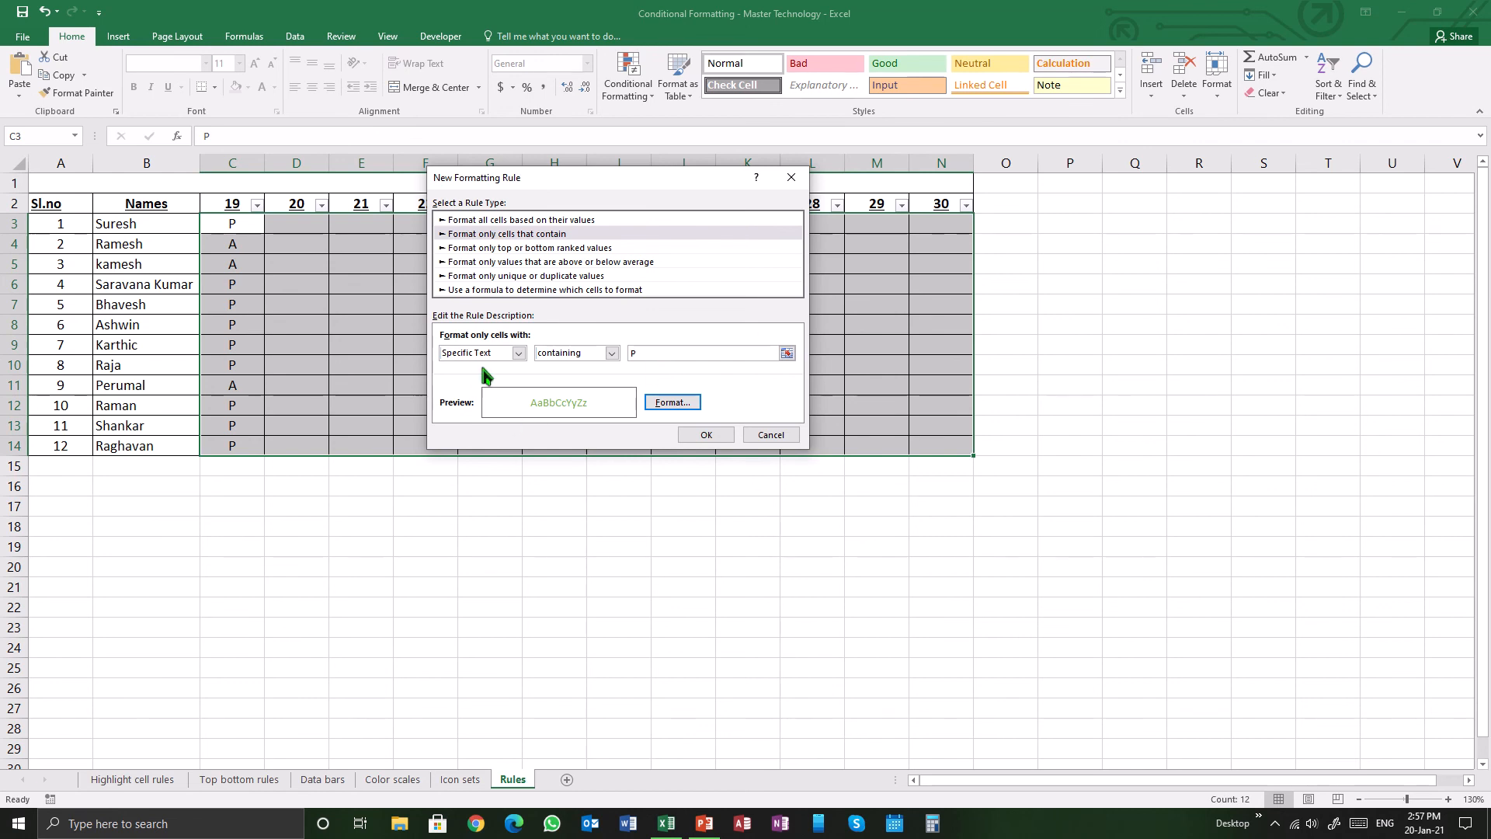
{"action": "left_click", "coordinate": [706, 436]}
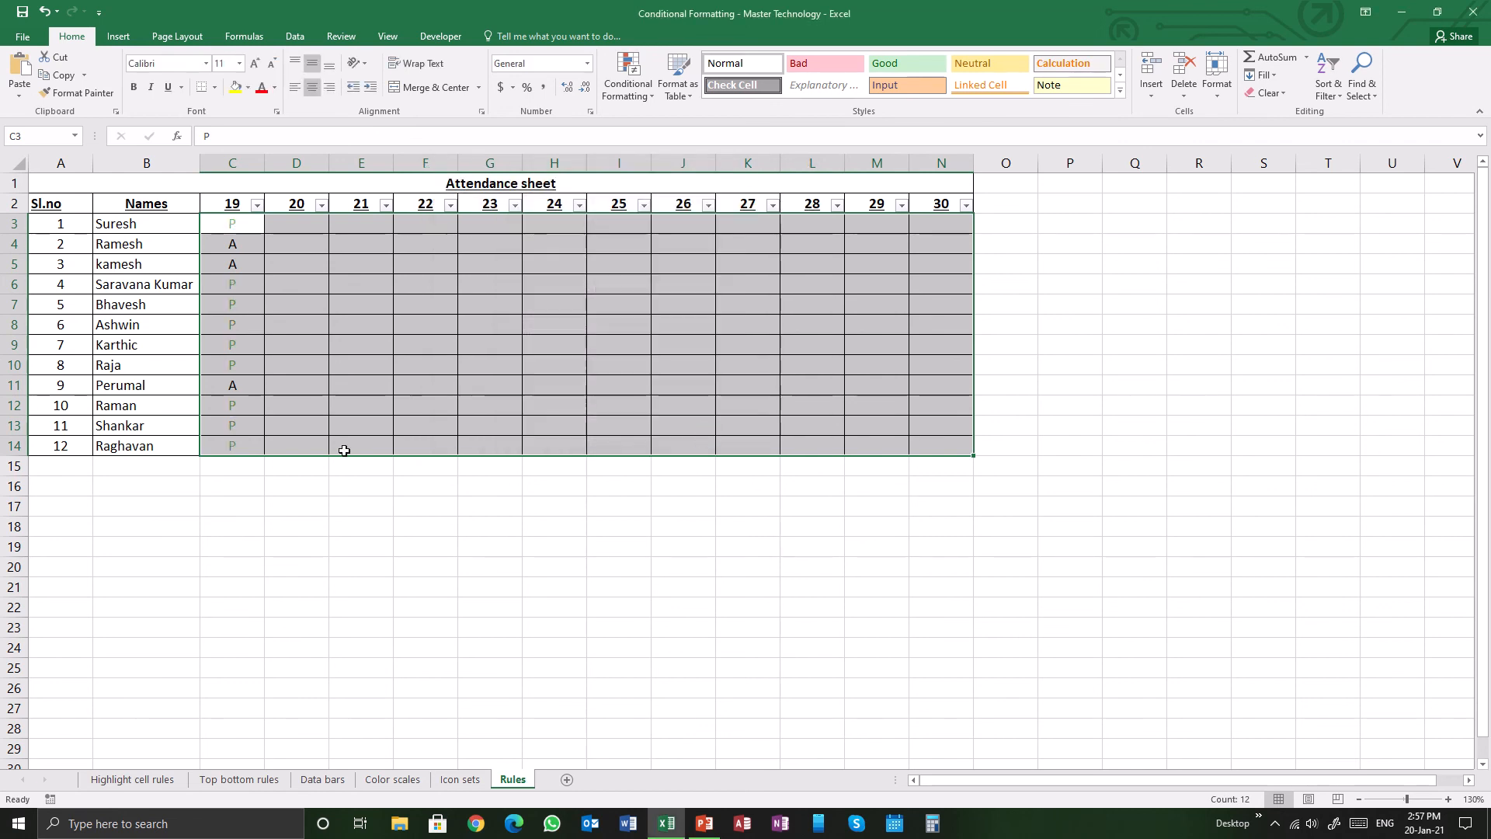
{"action": "left_click", "coordinate": [365, 518]}
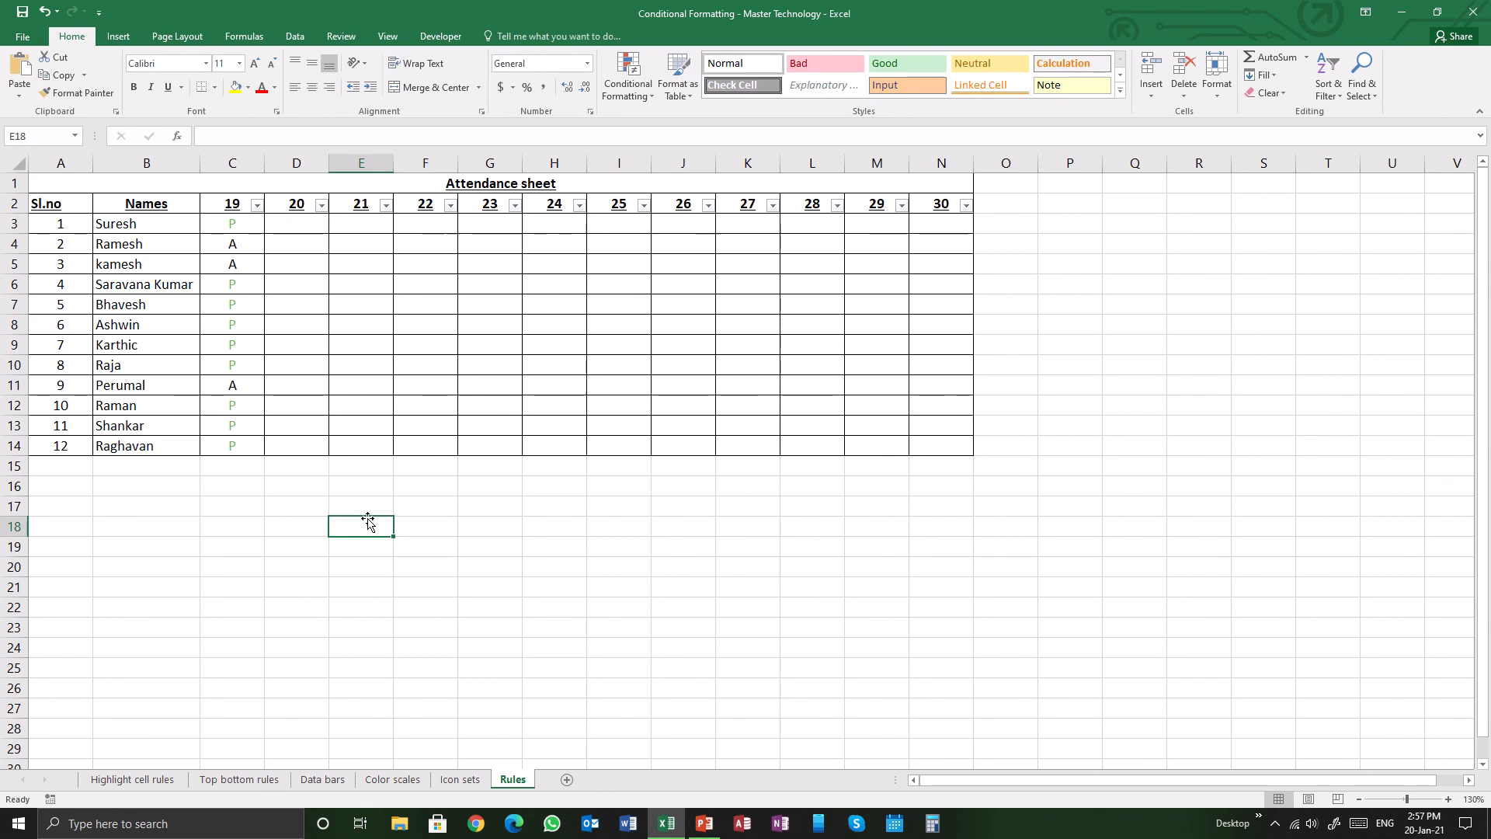
Step: Test the rule by entering P in H10 and J6, and replace the mark in J6 with A
{"action": "left_click", "coordinate": [526, 359]}
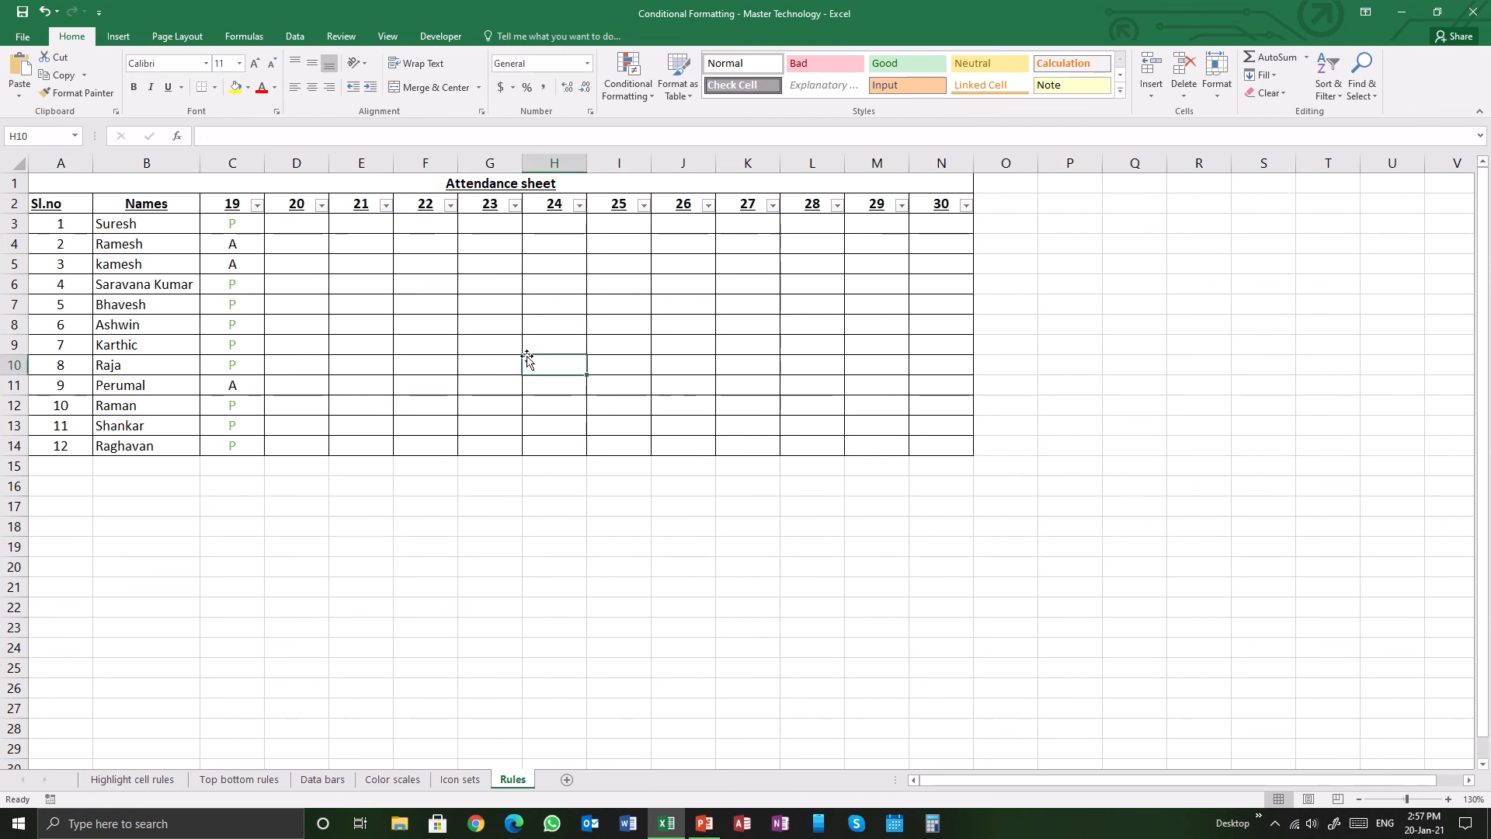
{"action": "type", "text": "P"}
{"action": "left_click", "coordinate": [673, 289]}
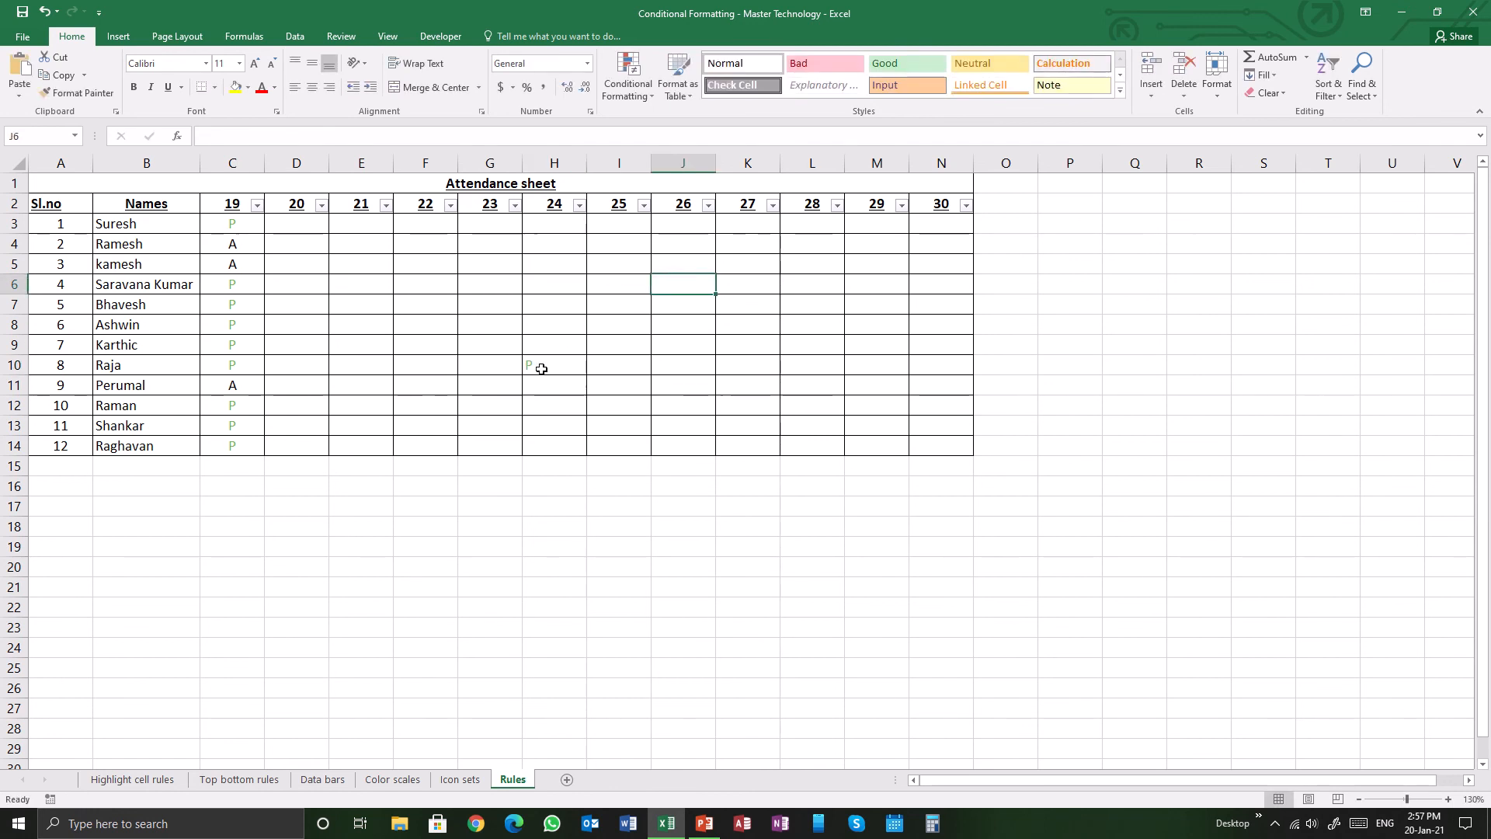
{"action": "type", "text": "P"}
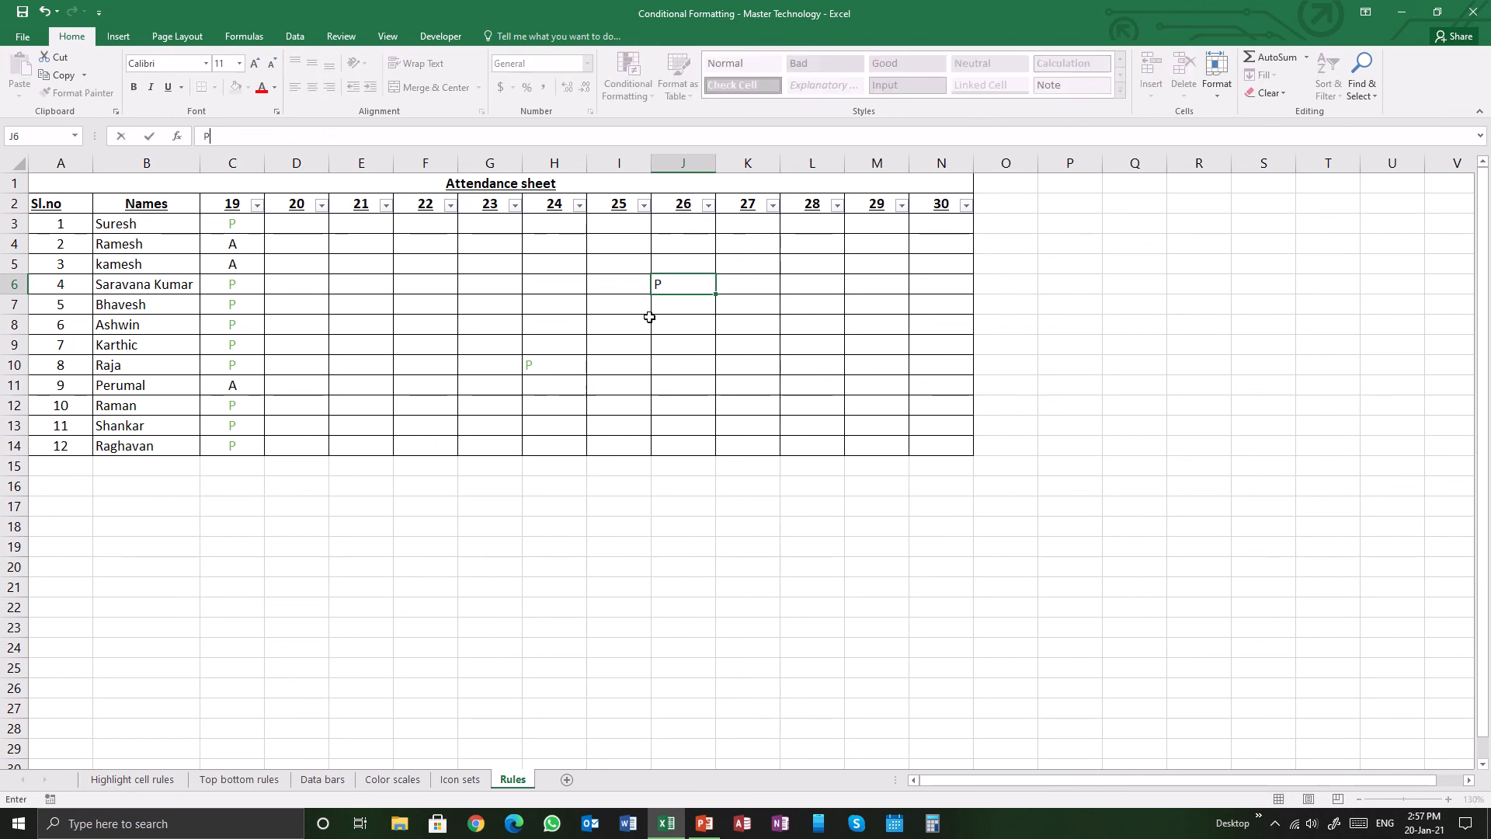
{"action": "left_click", "coordinate": [669, 299]}
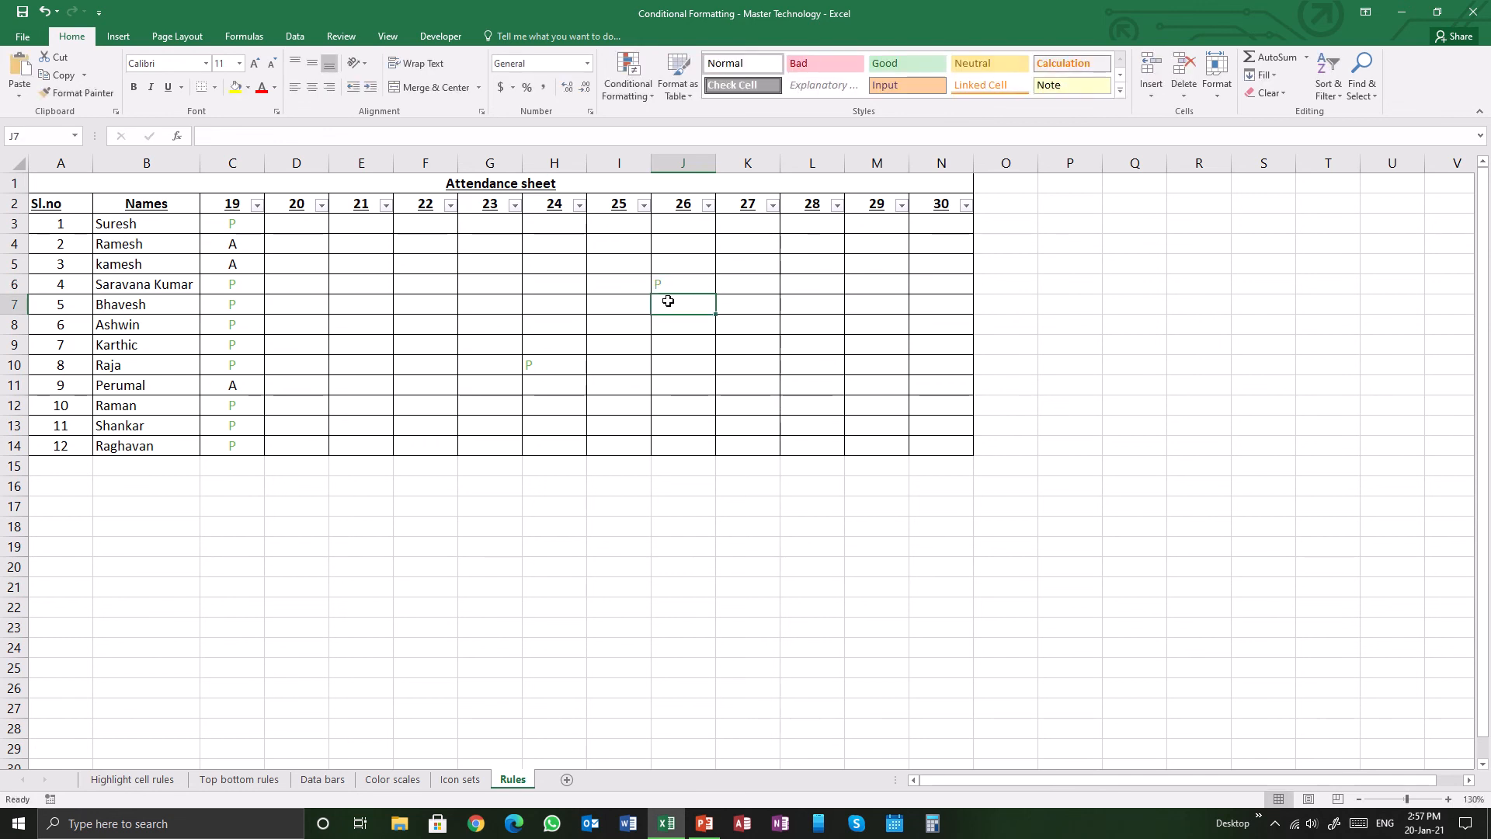
{"action": "left_click", "coordinate": [665, 286]}
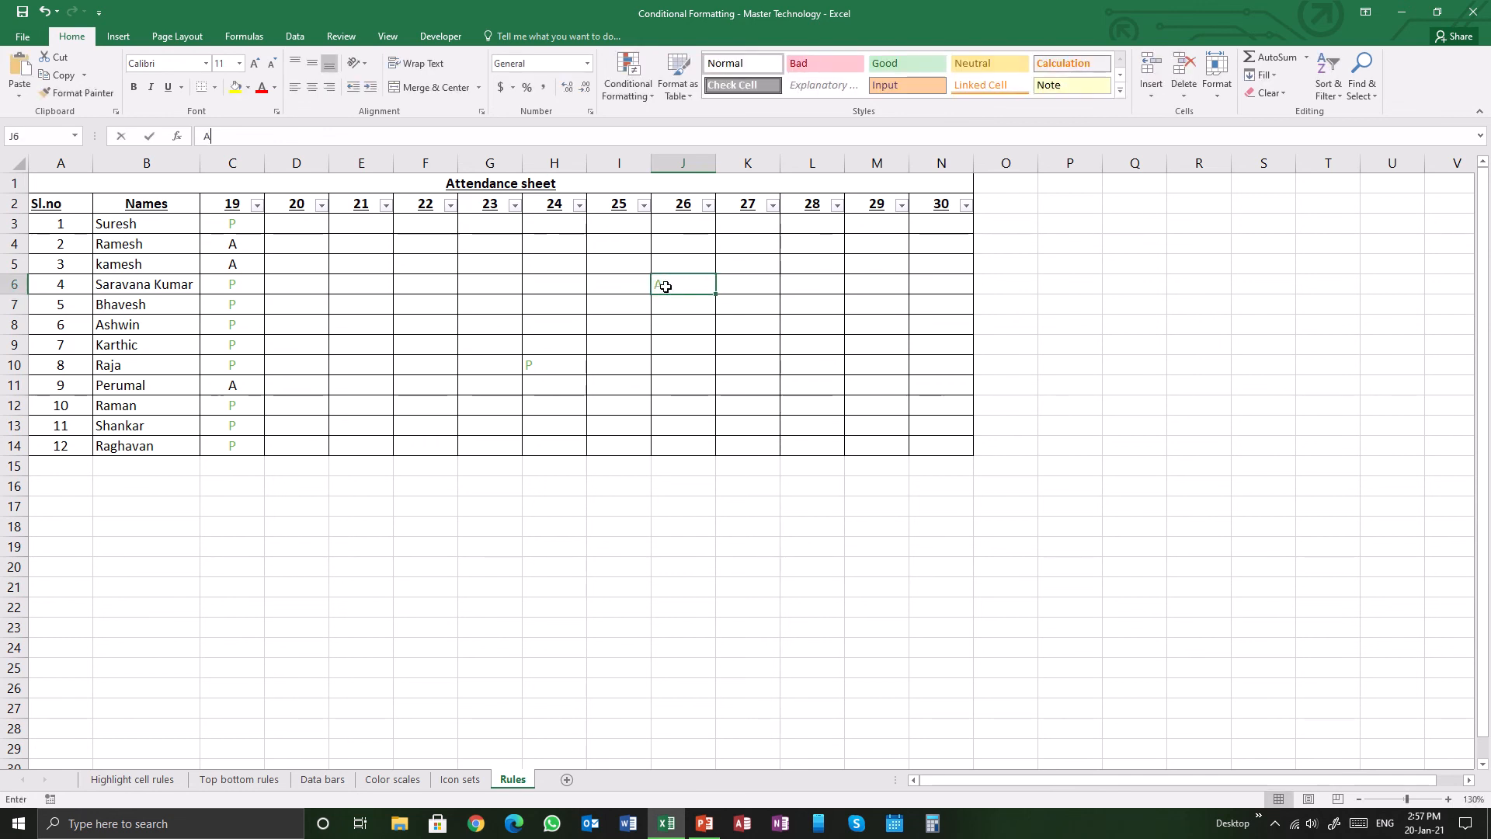
{"action": "left_click", "coordinate": [649, 342]}
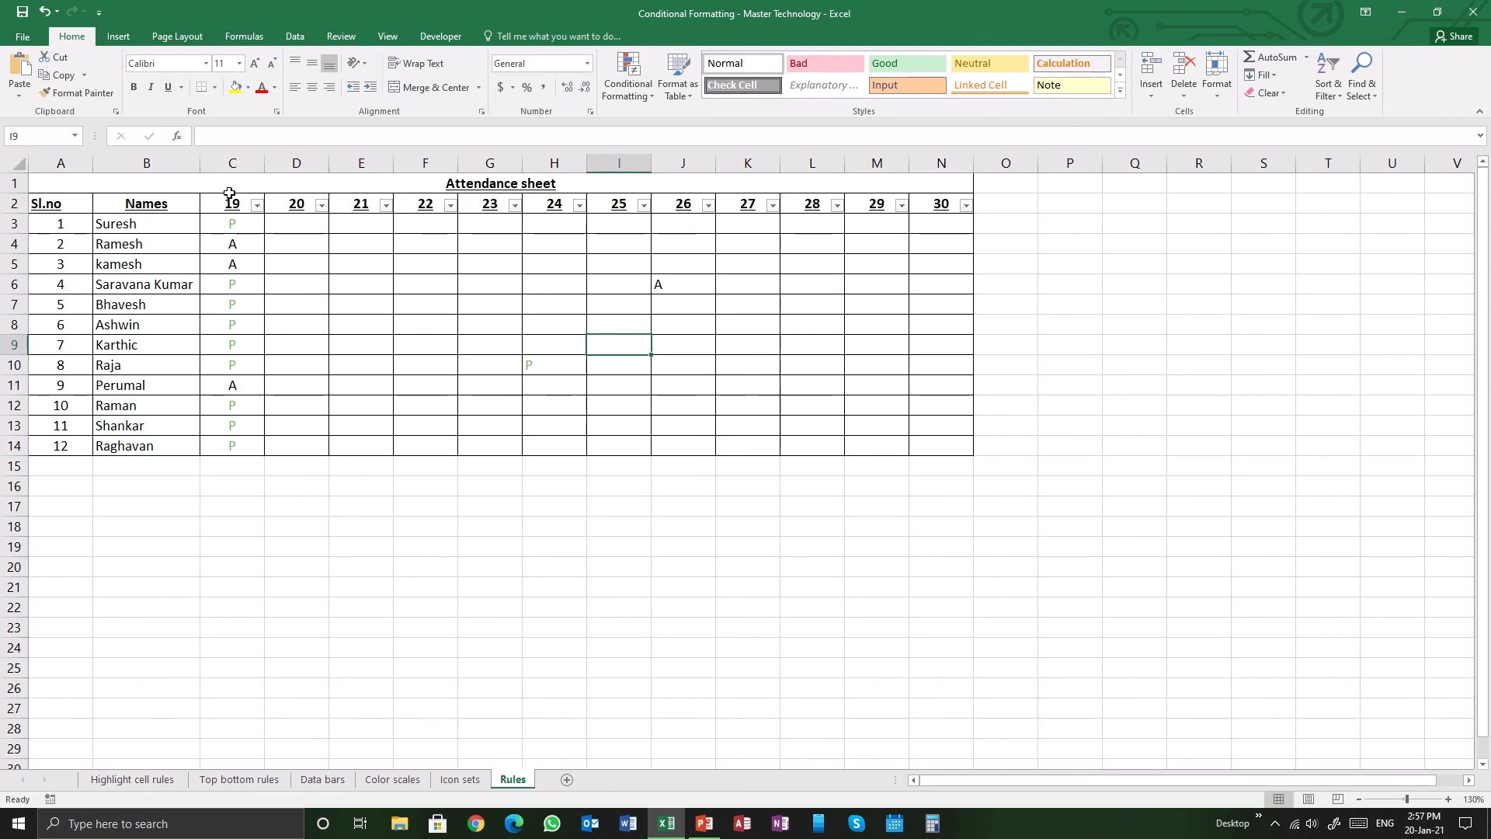
Step: Create another conditional formatting rule for C3:N14 that formats only cells with specific text containing A
{"action": "left_click_drag", "start_coordinate": [241, 216], "coordinate": [928, 441]}
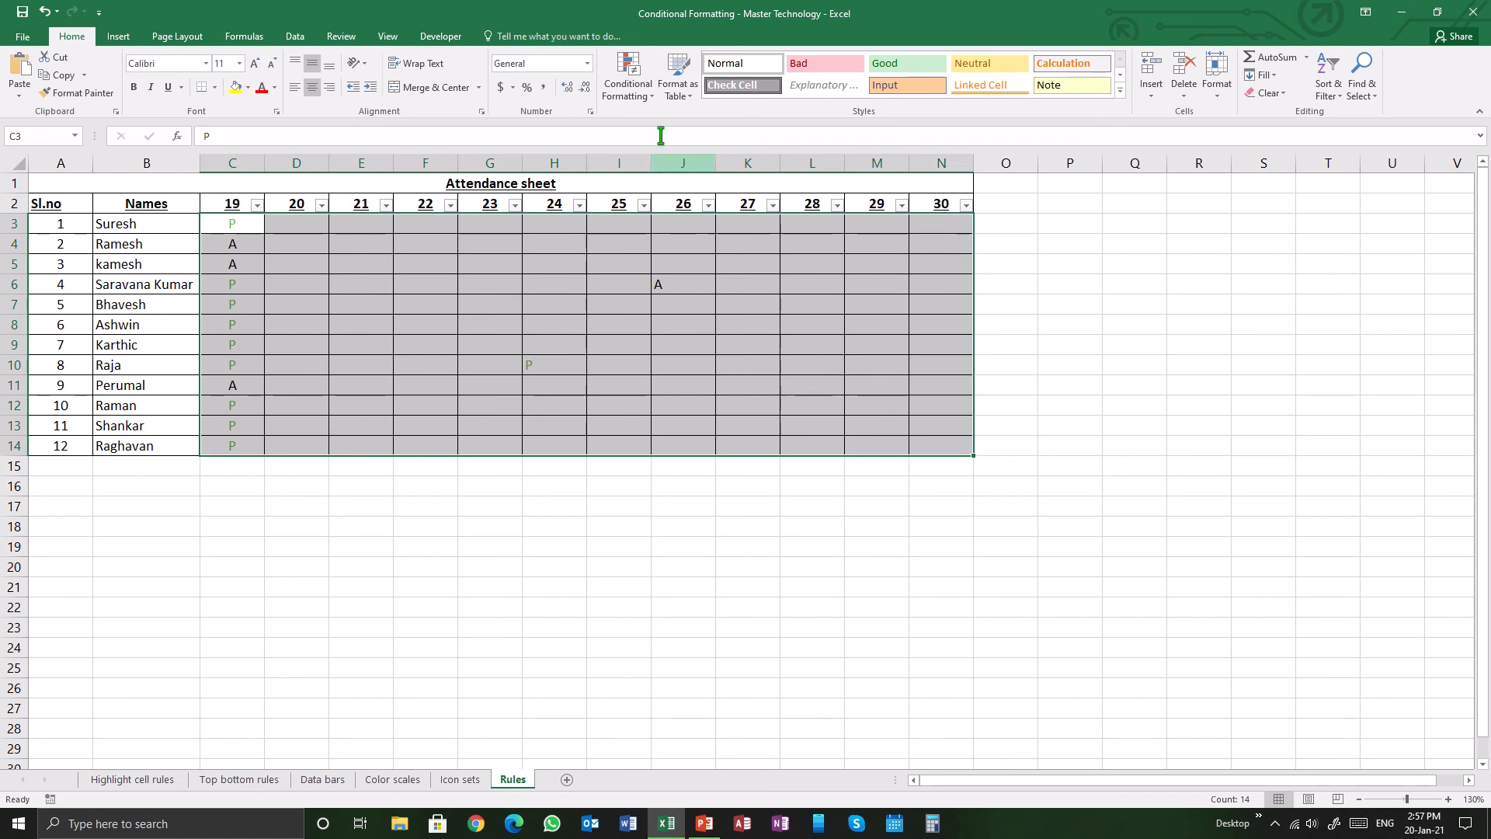
{"action": "left_click", "coordinate": [629, 85]}
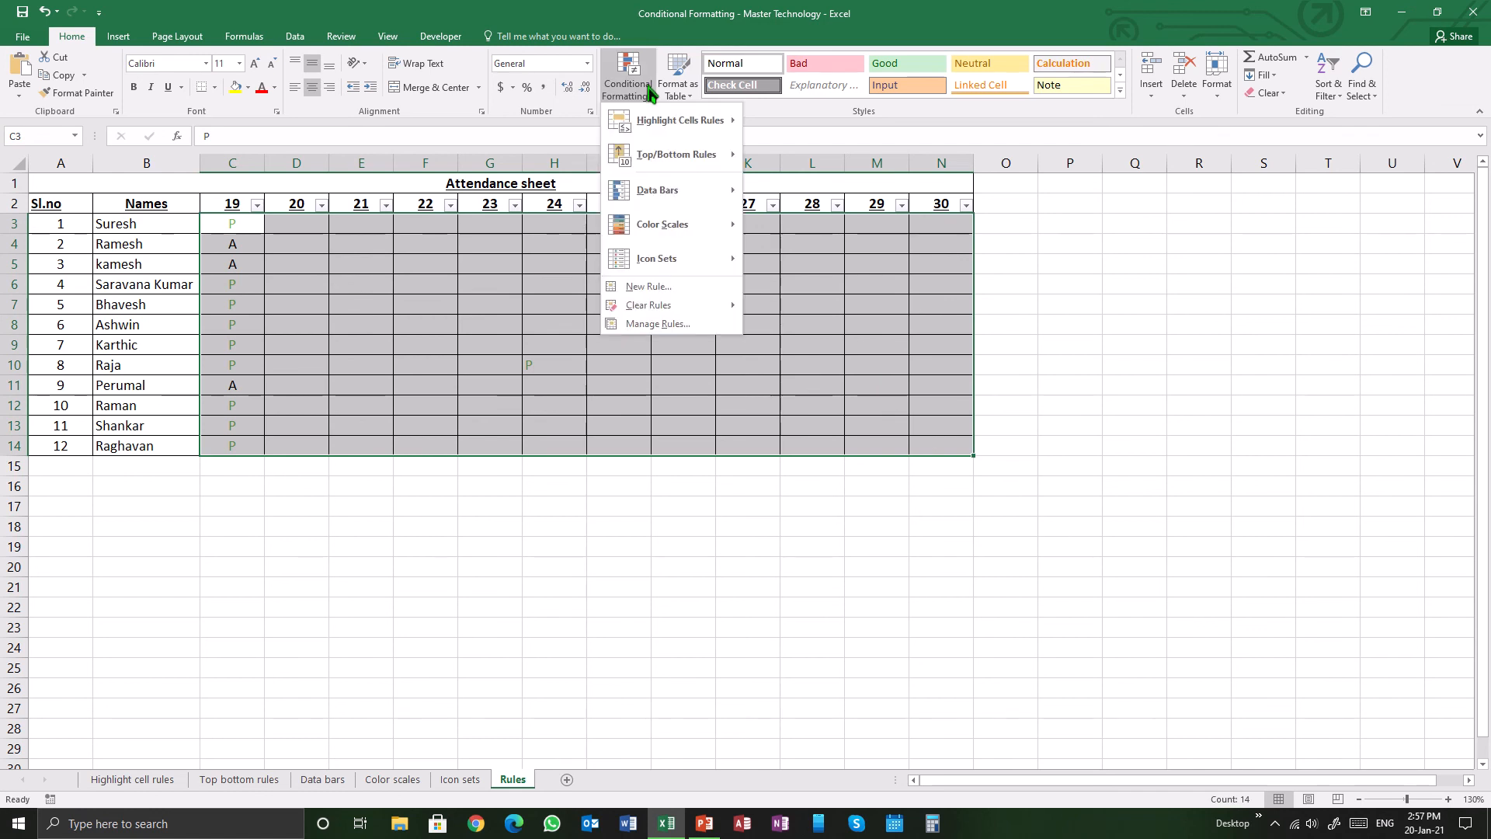
{"action": "left_click", "coordinate": [693, 286]}
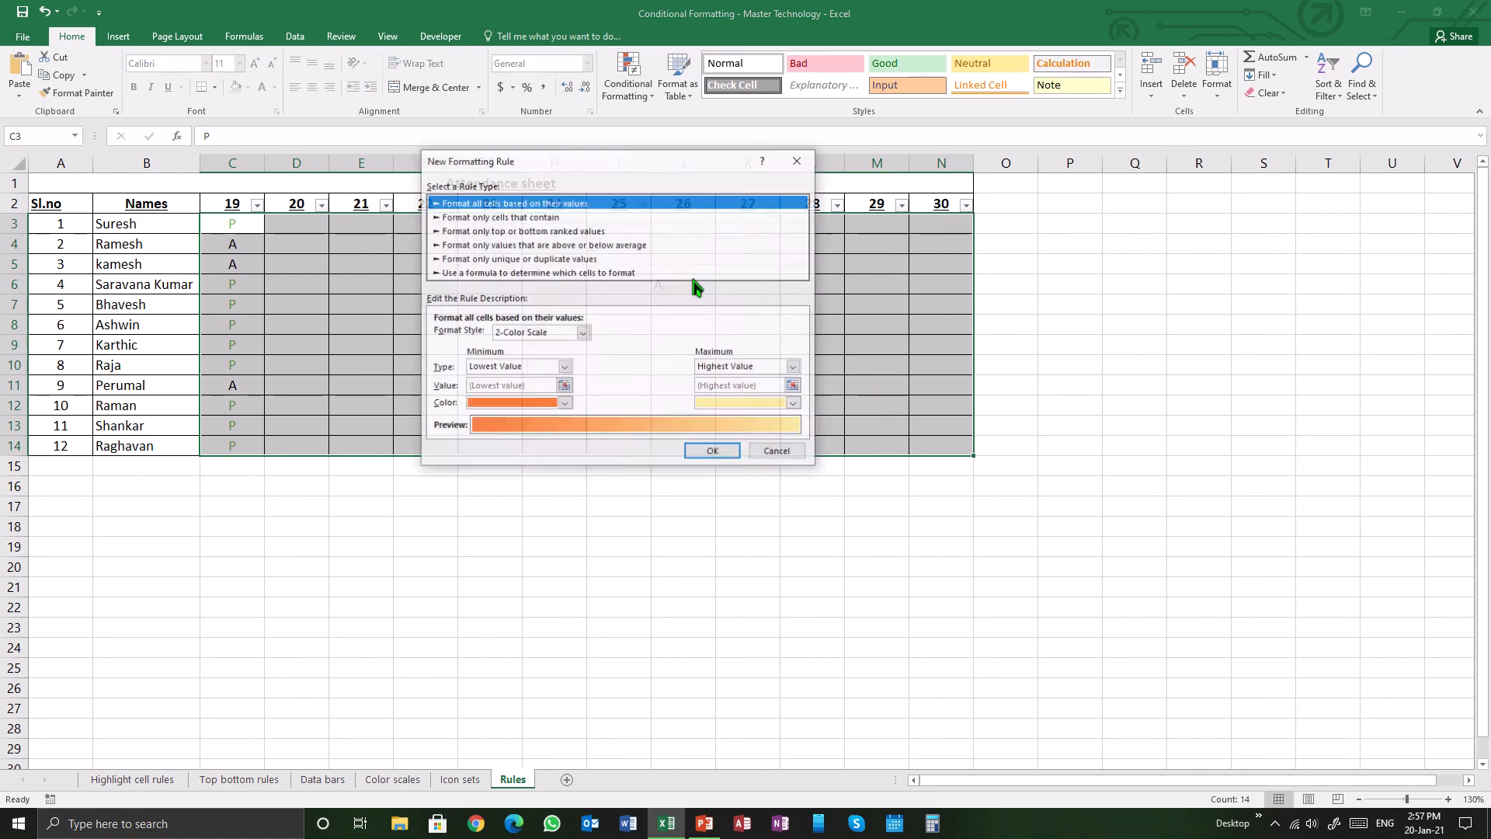
{"action": "left_click", "coordinate": [561, 218]}
{"action": "left_click", "coordinate": [512, 336]}
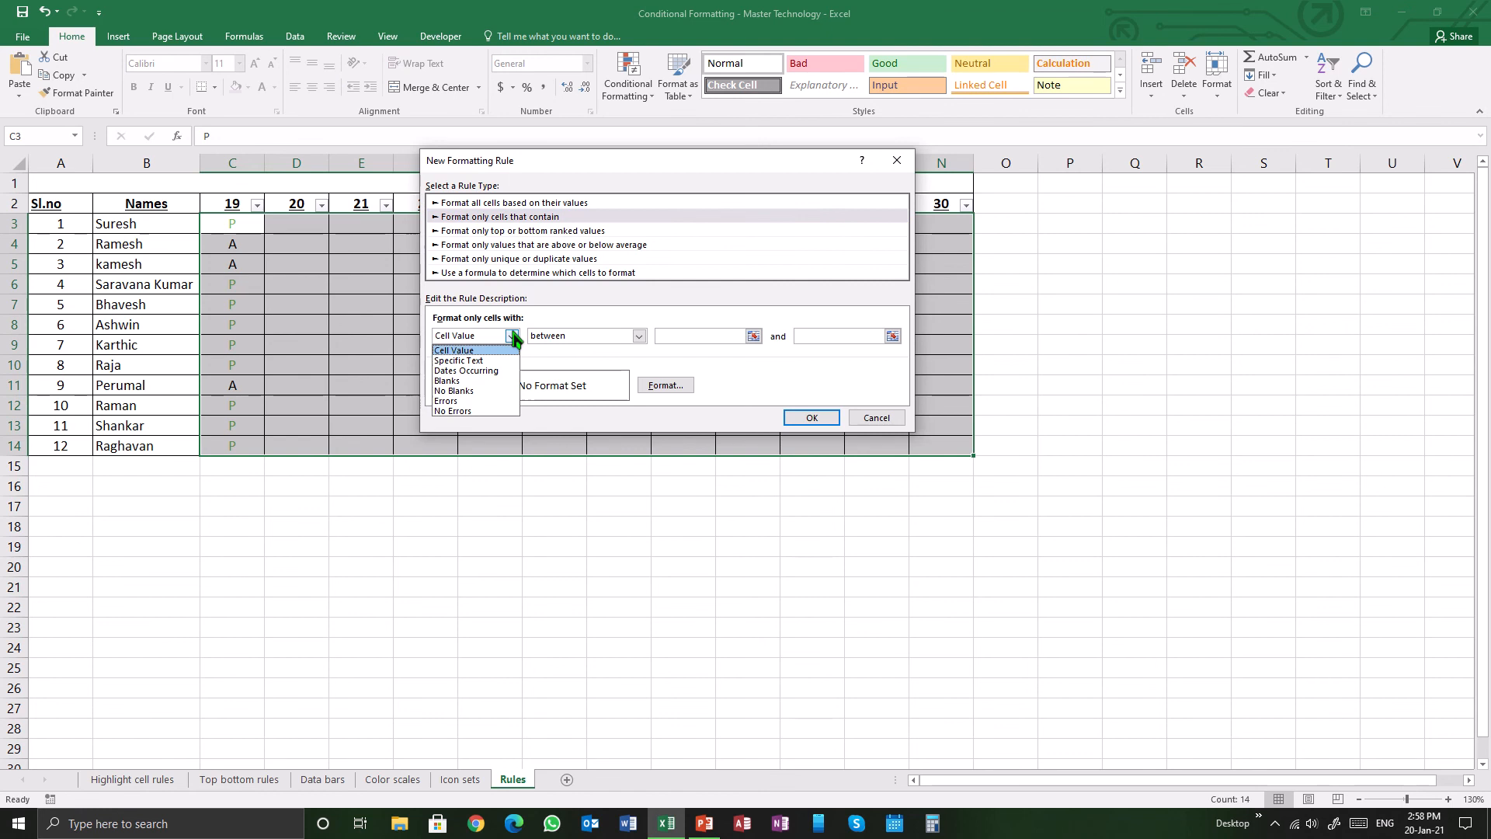
{"action": "left_click", "coordinate": [498, 361]}
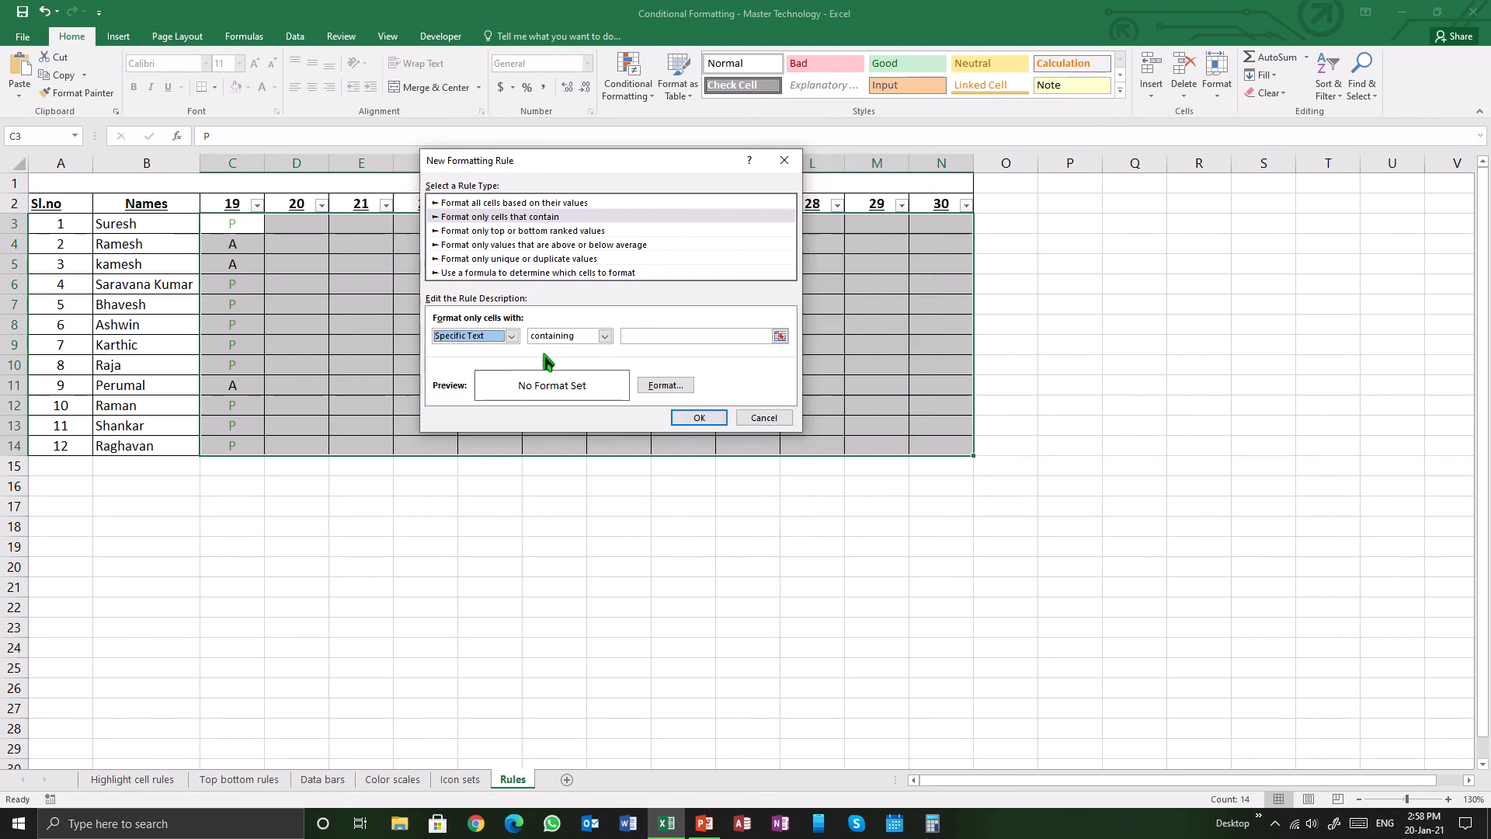
{"action": "left_click", "coordinate": [655, 337]}
{"action": "type", "text": "A"}
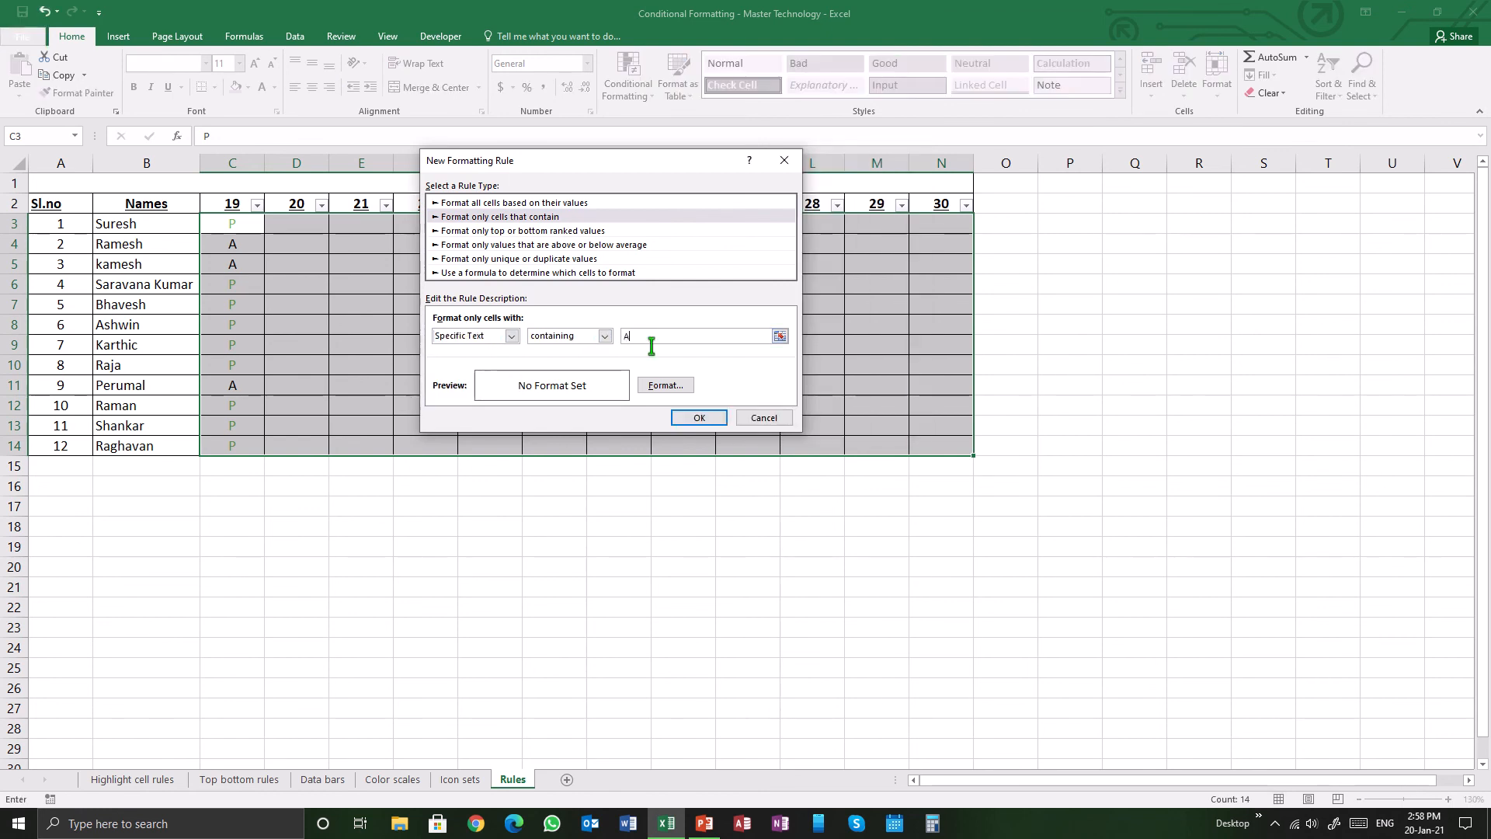
Step: Set the A rule's font color to standard red and apply the rule to the attendance range
{"action": "left_click", "coordinate": [666, 385]}
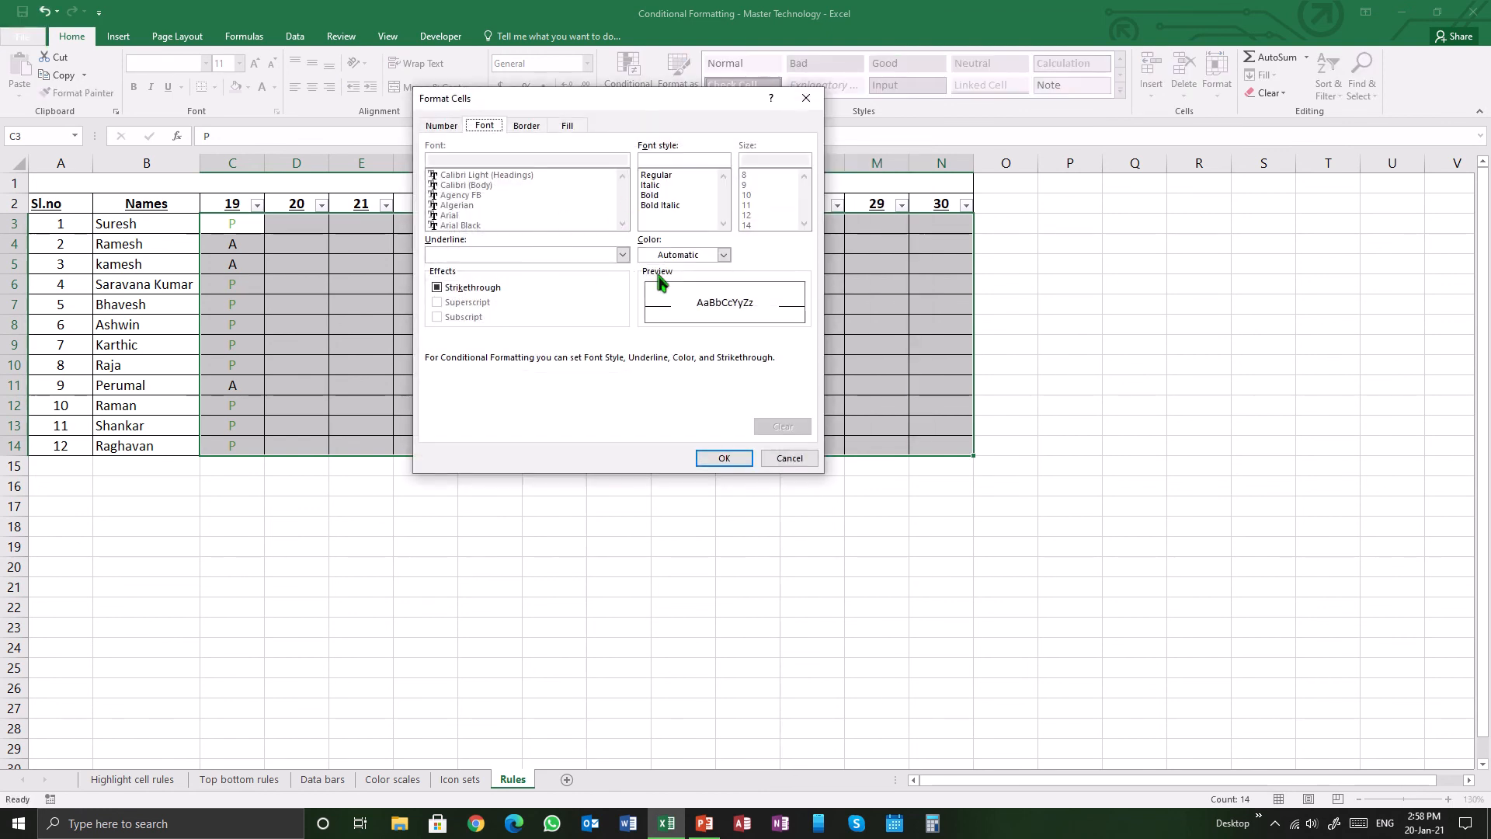
{"action": "left_click", "coordinate": [722, 255]}
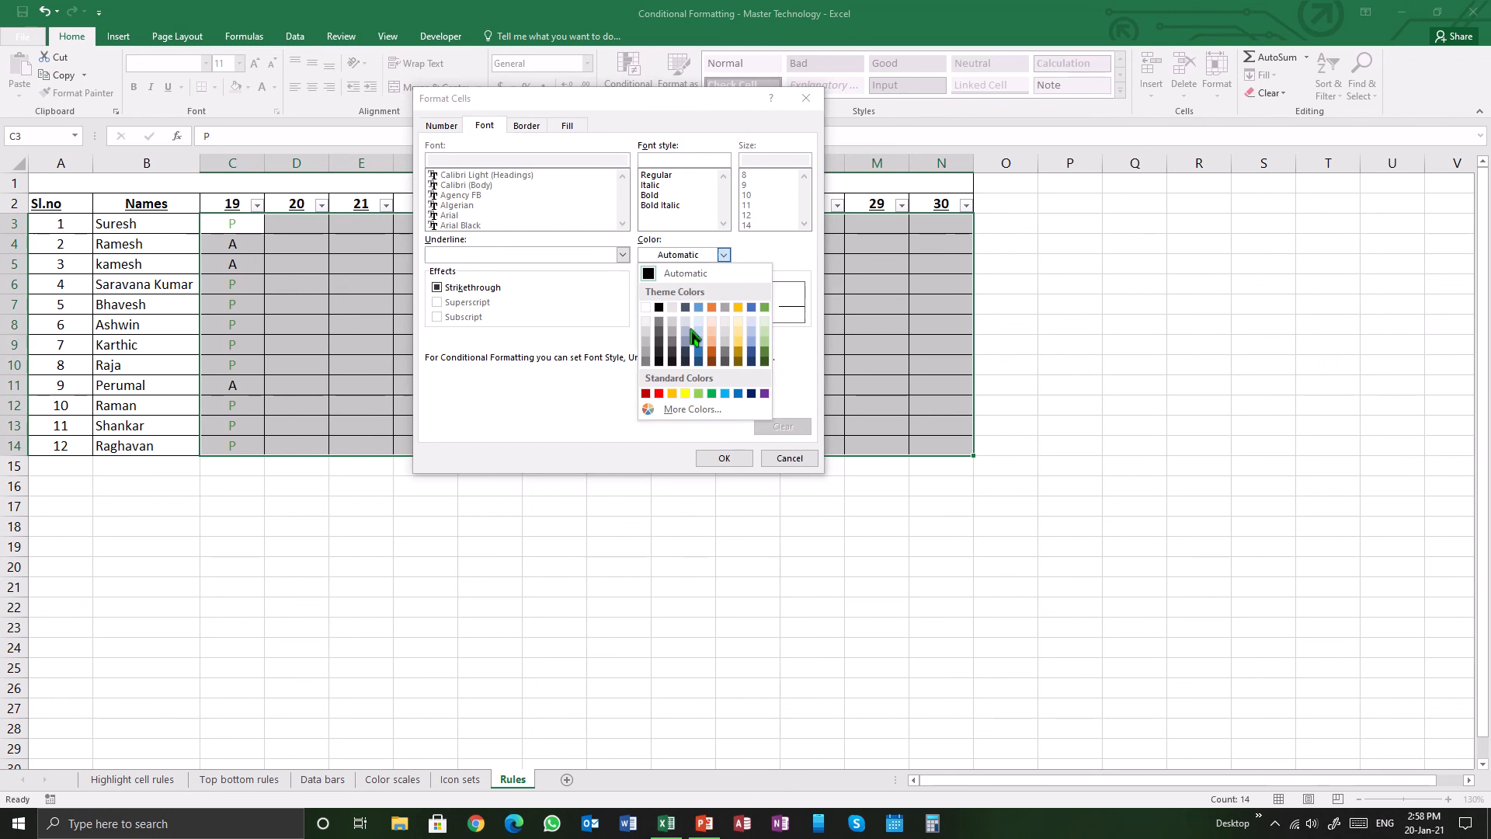
{"action": "left_click", "coordinate": [658, 393]}
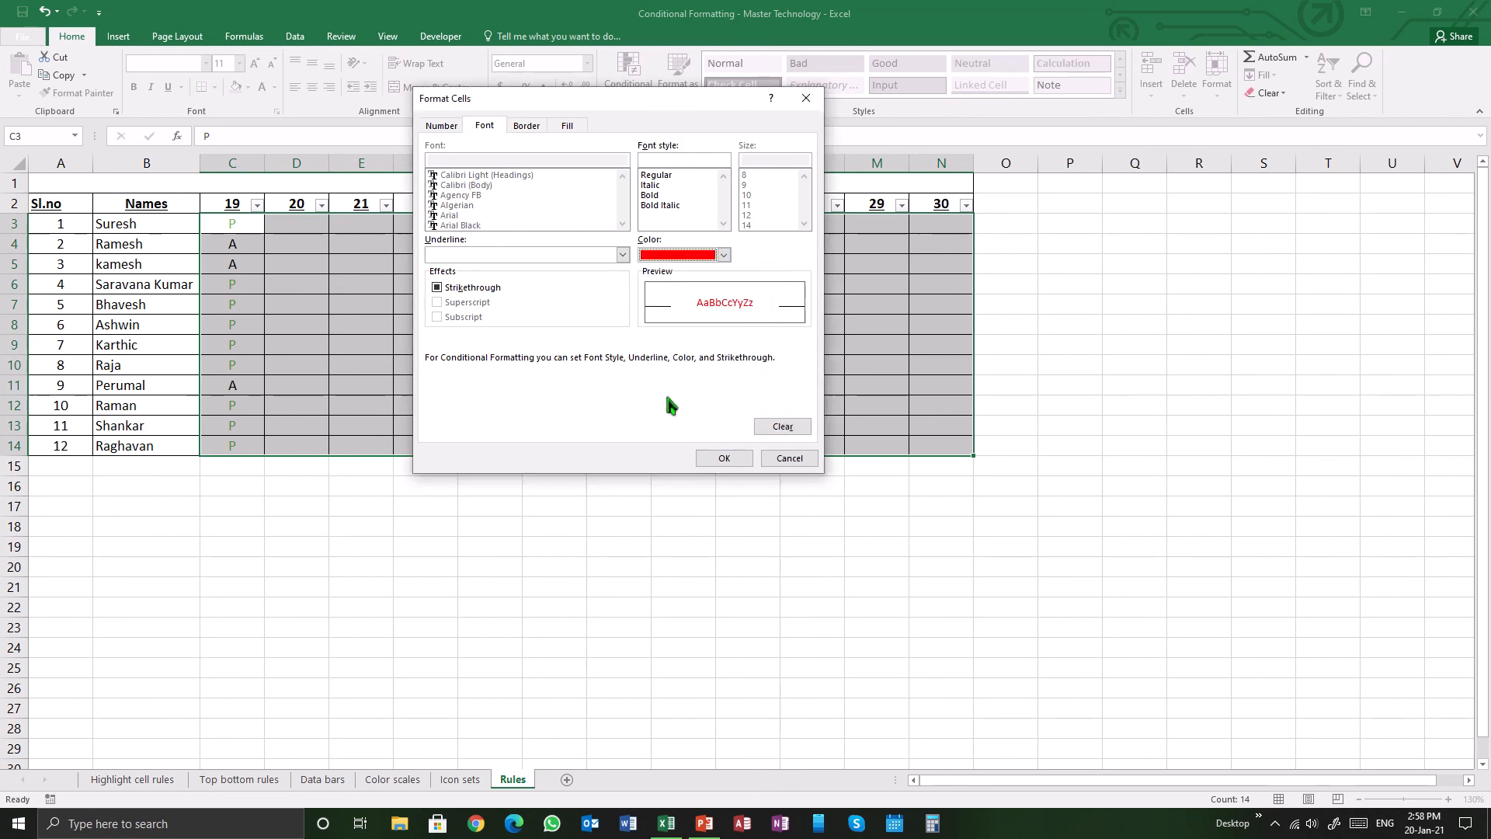
{"action": "left_click", "coordinate": [721, 457]}
{"action": "left_click", "coordinate": [717, 414]}
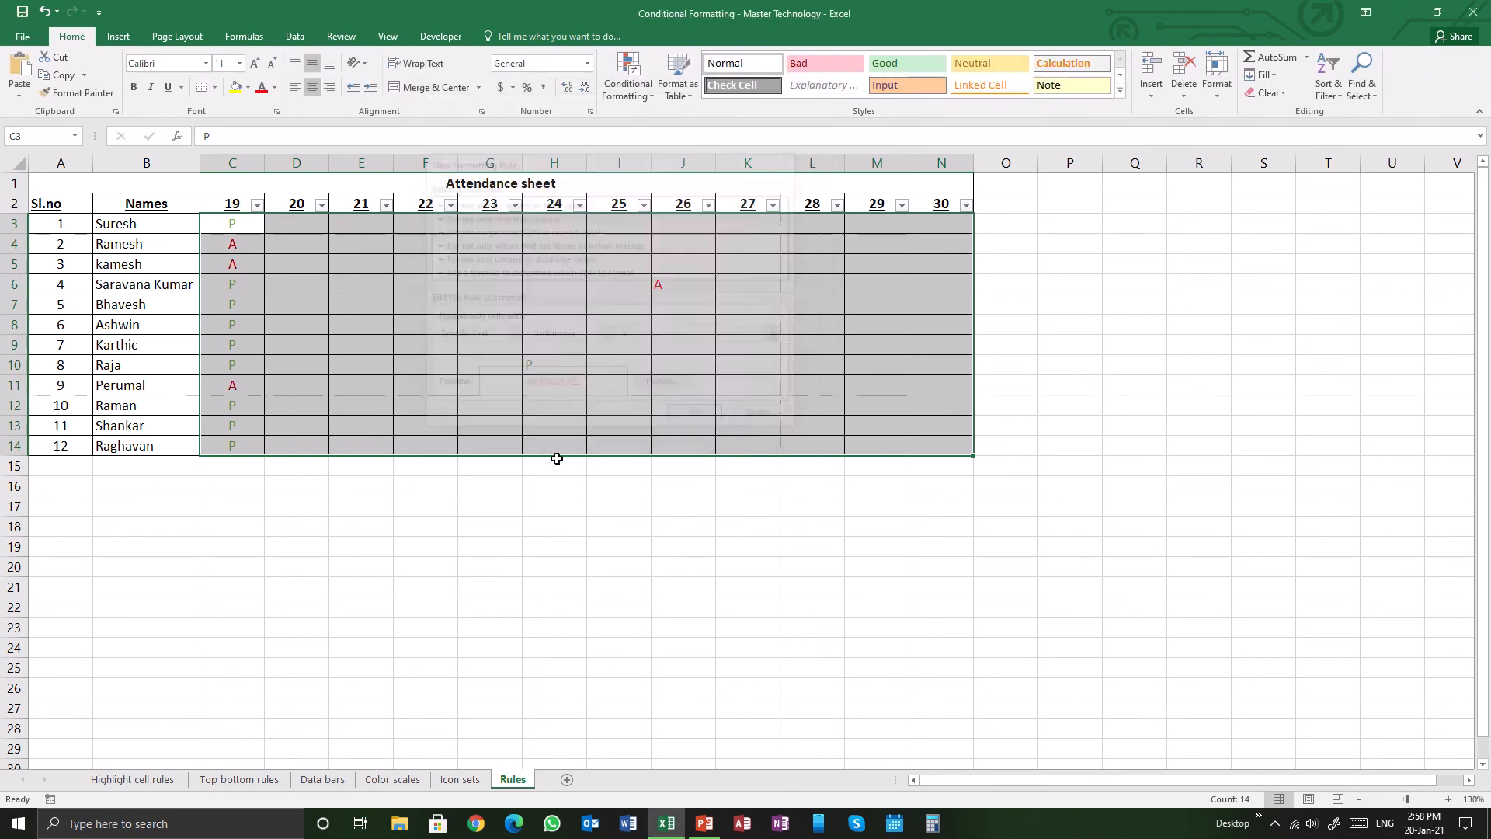
{"action": "left_click", "coordinate": [435, 470]}
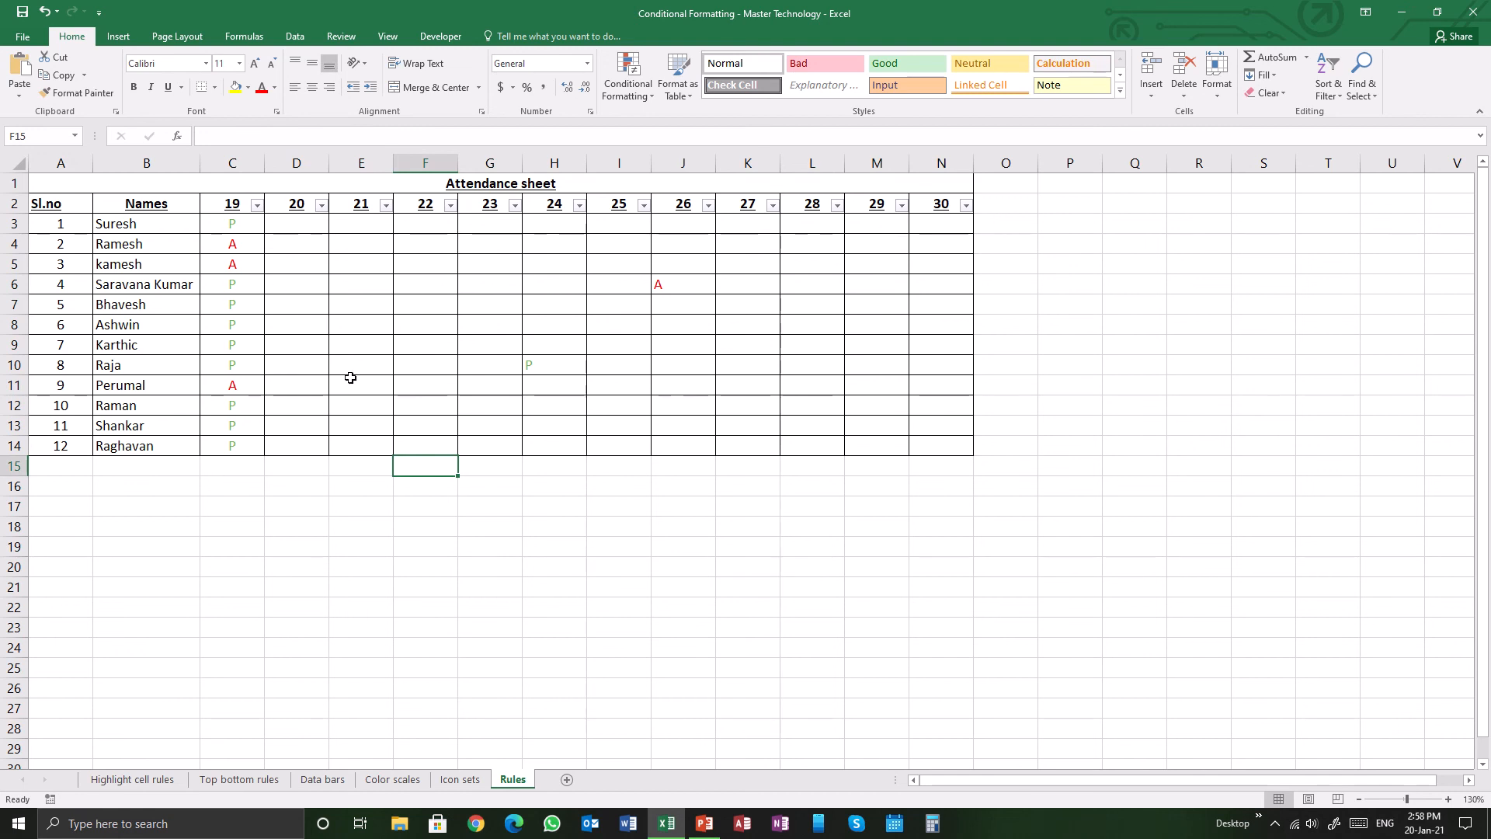
Step: Test both attendance rules in F7 by entering A and replacing it with P
{"action": "left_click", "coordinate": [428, 303]}
{"action": "type", "text": "A"}
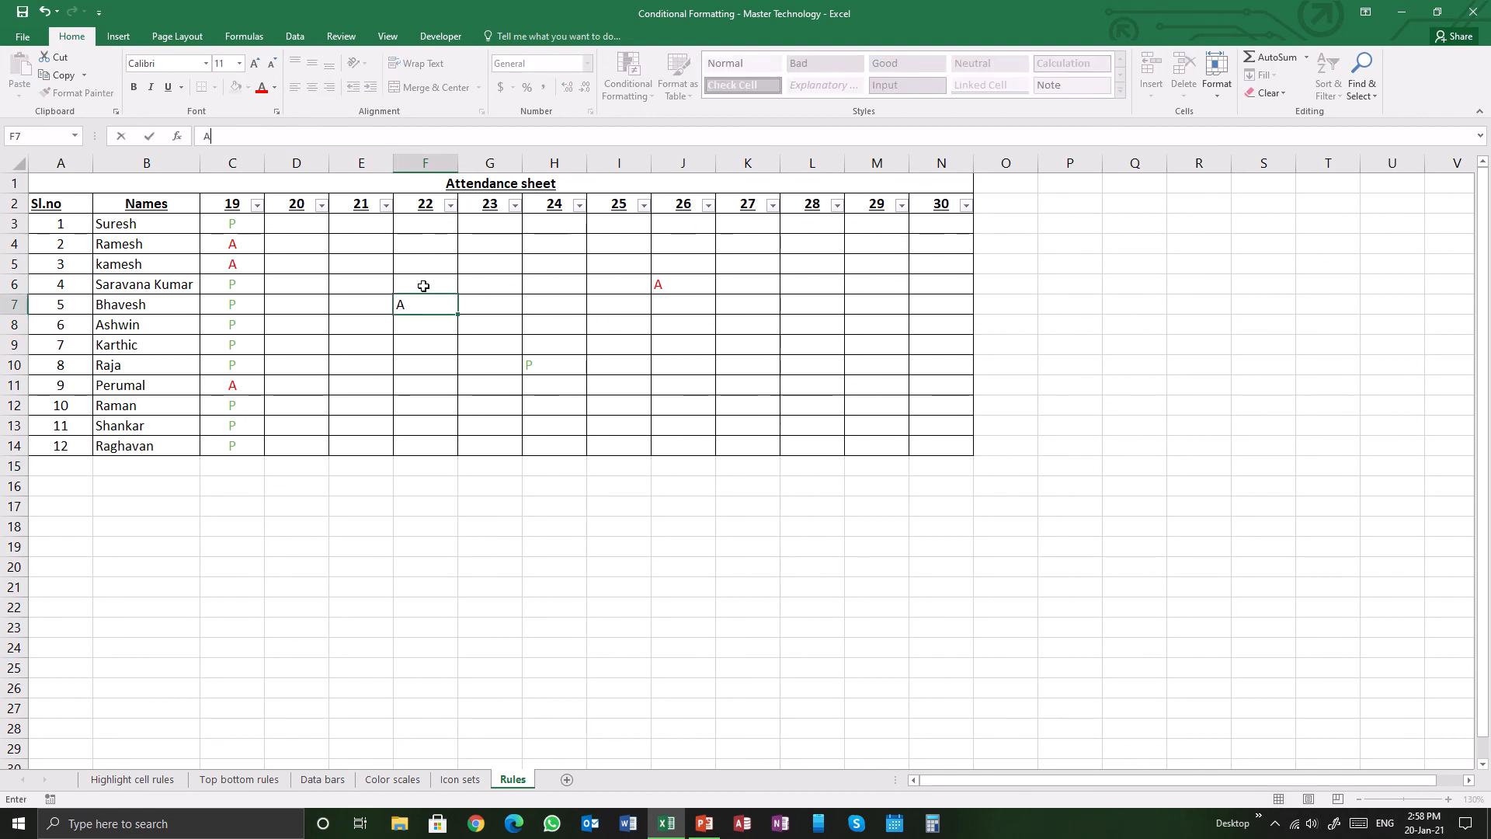
{"action": "left_click", "coordinate": [423, 285]}
{"action": "left_click", "coordinate": [432, 309]}
{"action": "type", "text": "P"}
{"action": "left_click", "coordinate": [450, 280]}
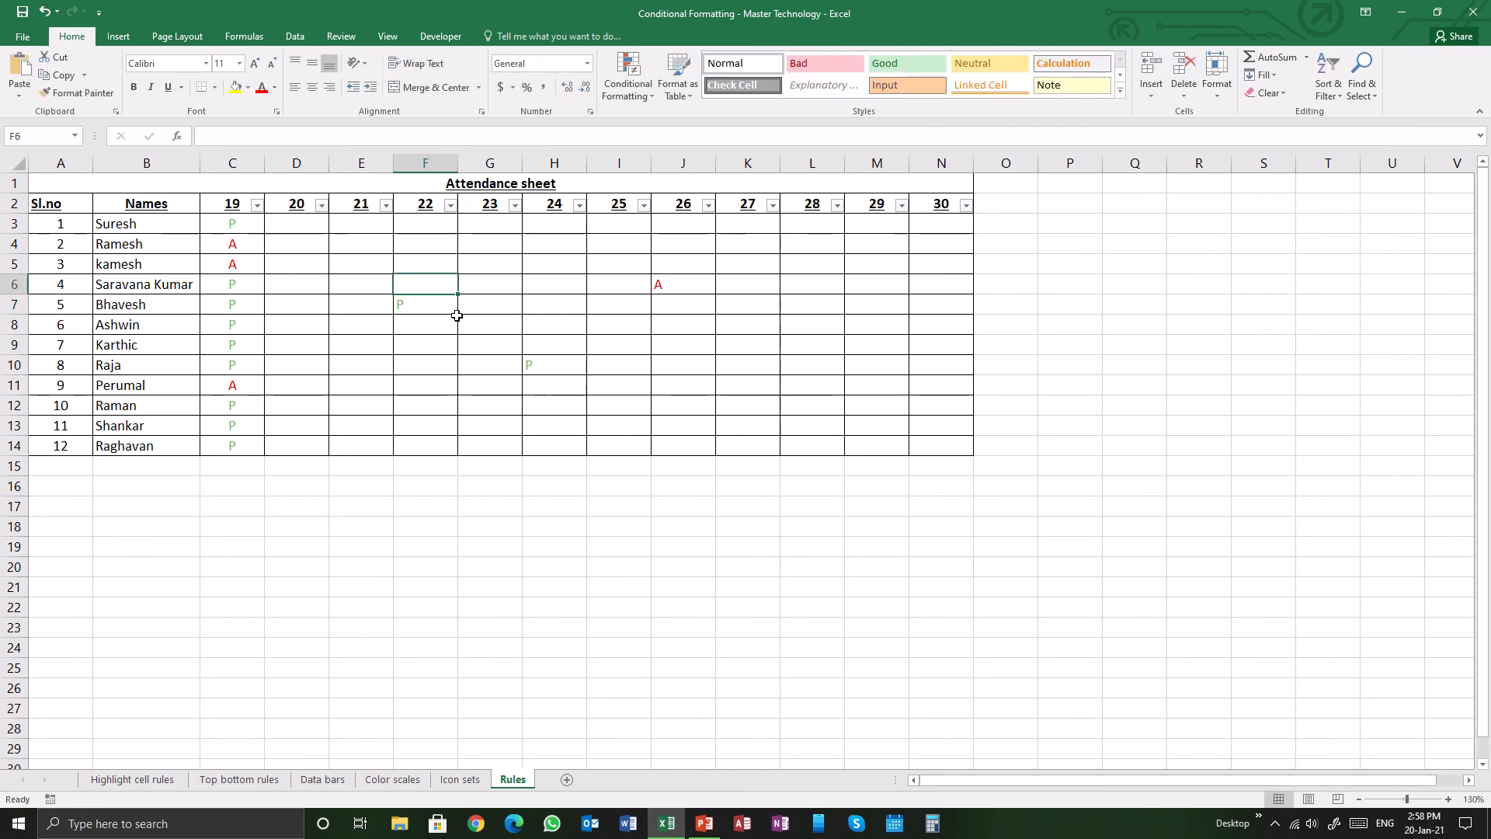
{"action": "left_click", "coordinate": [649, 107]}
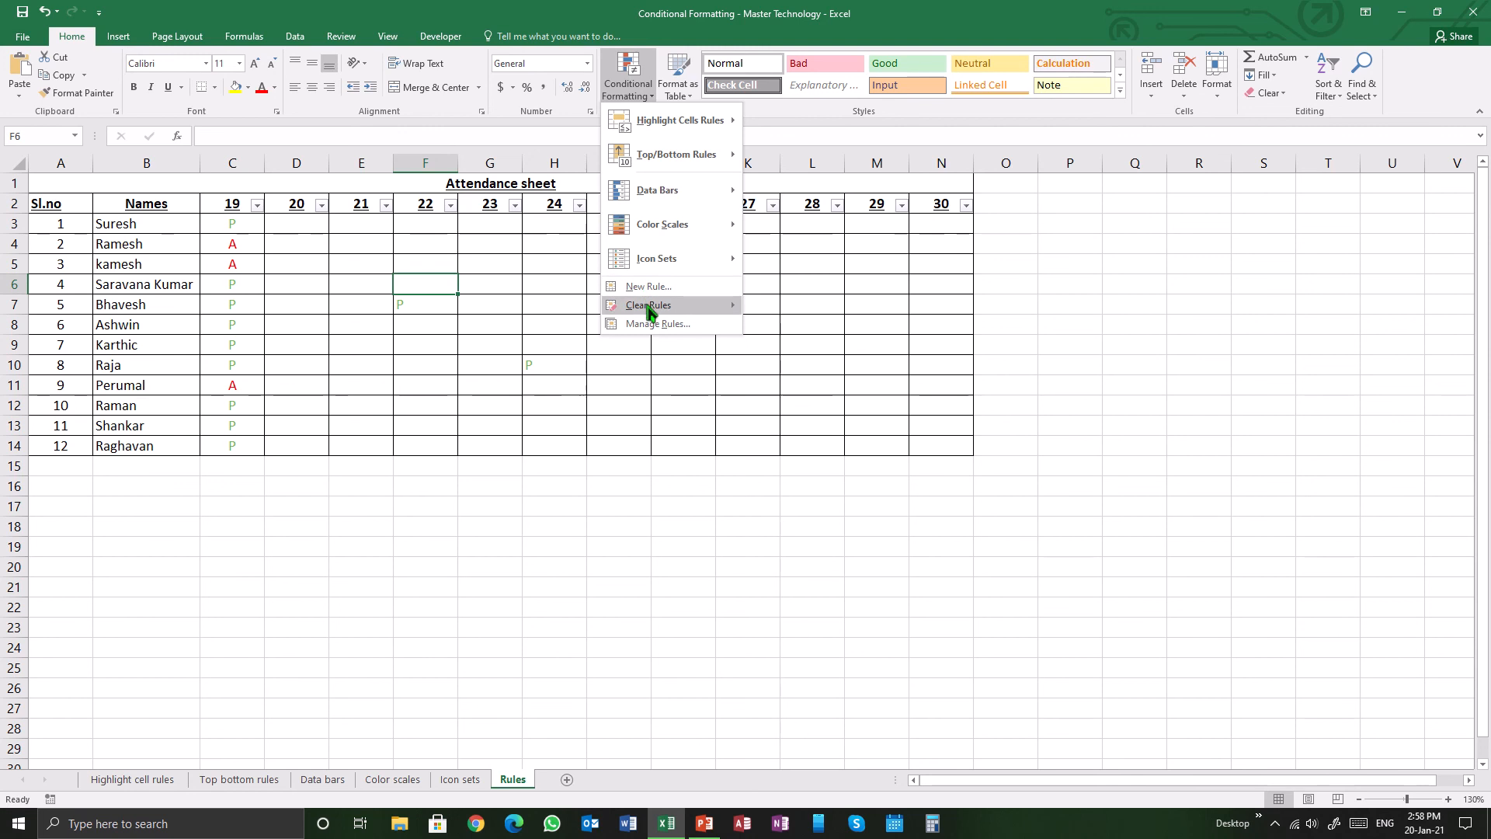
{"action": "mouse_move", "coordinate": [649, 311]}
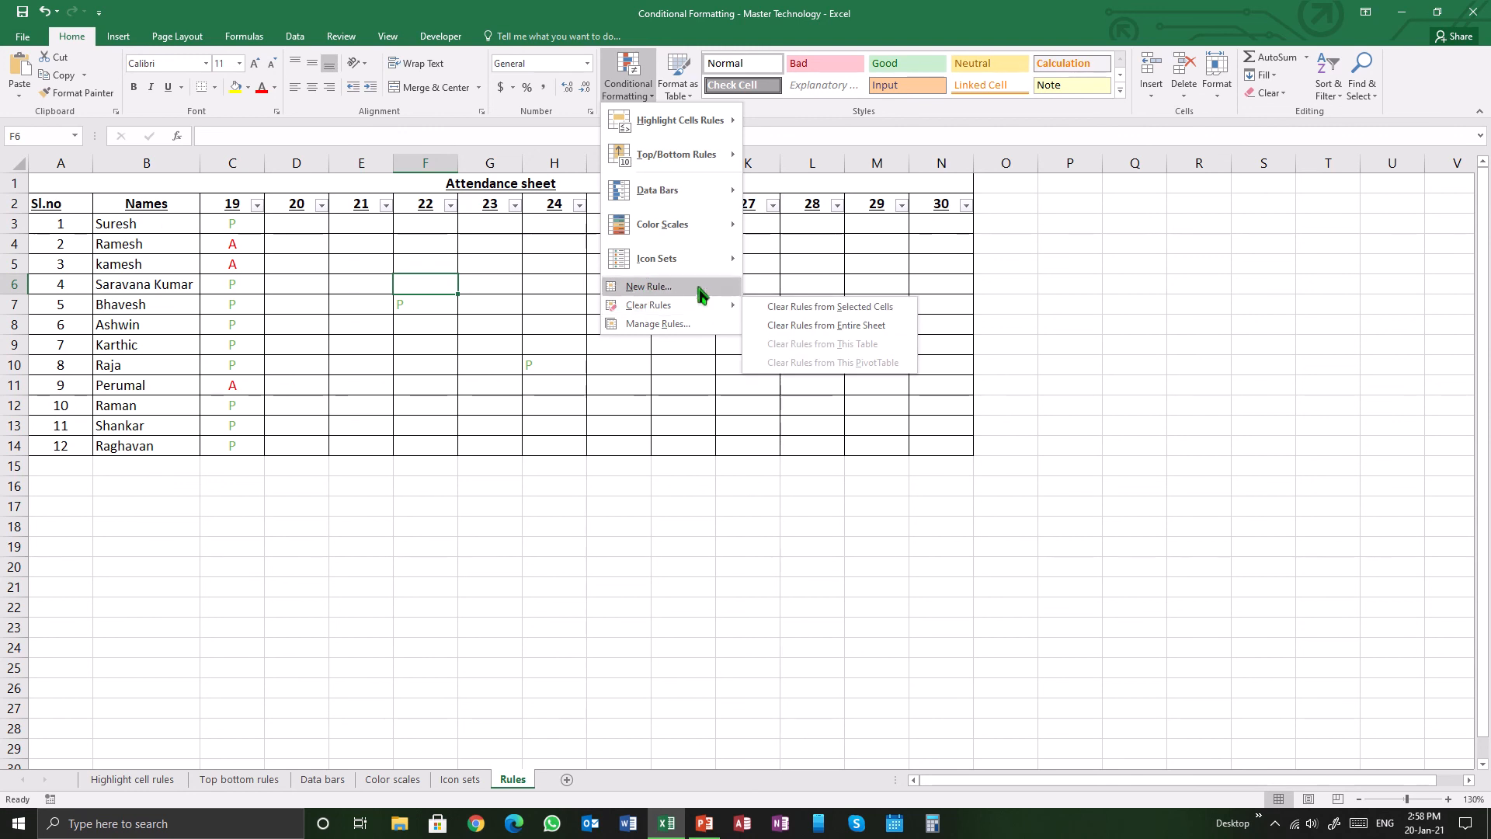
{"action": "left_click", "coordinate": [373, 439]}
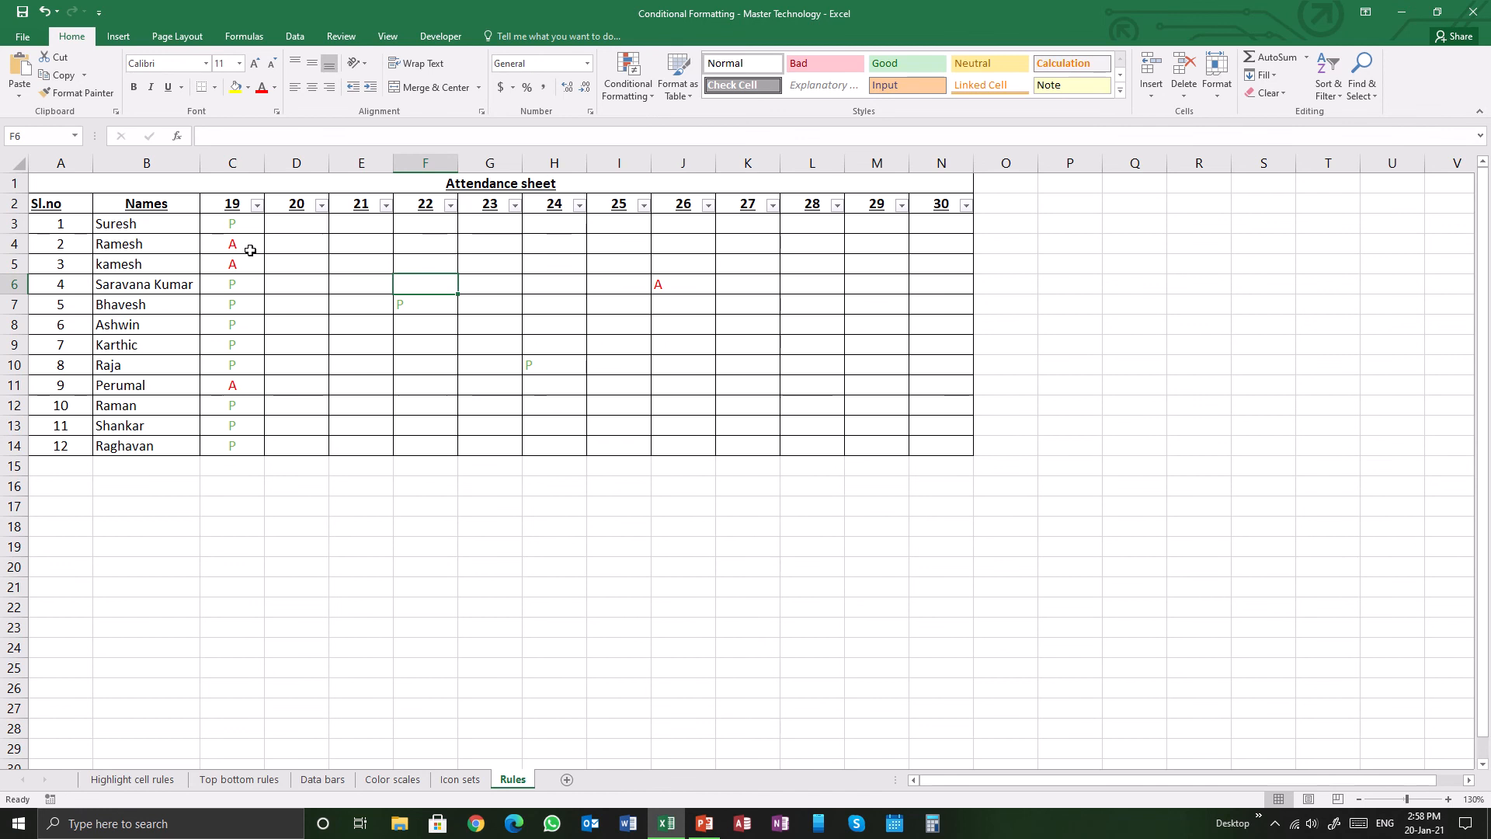
Step: Clear the conditional formatting rules from the attendance range C3:N14 only
{"action": "left_click_drag", "start_coordinate": [239, 220], "coordinate": [948, 446]}
{"action": "left_click", "coordinate": [652, 92]}
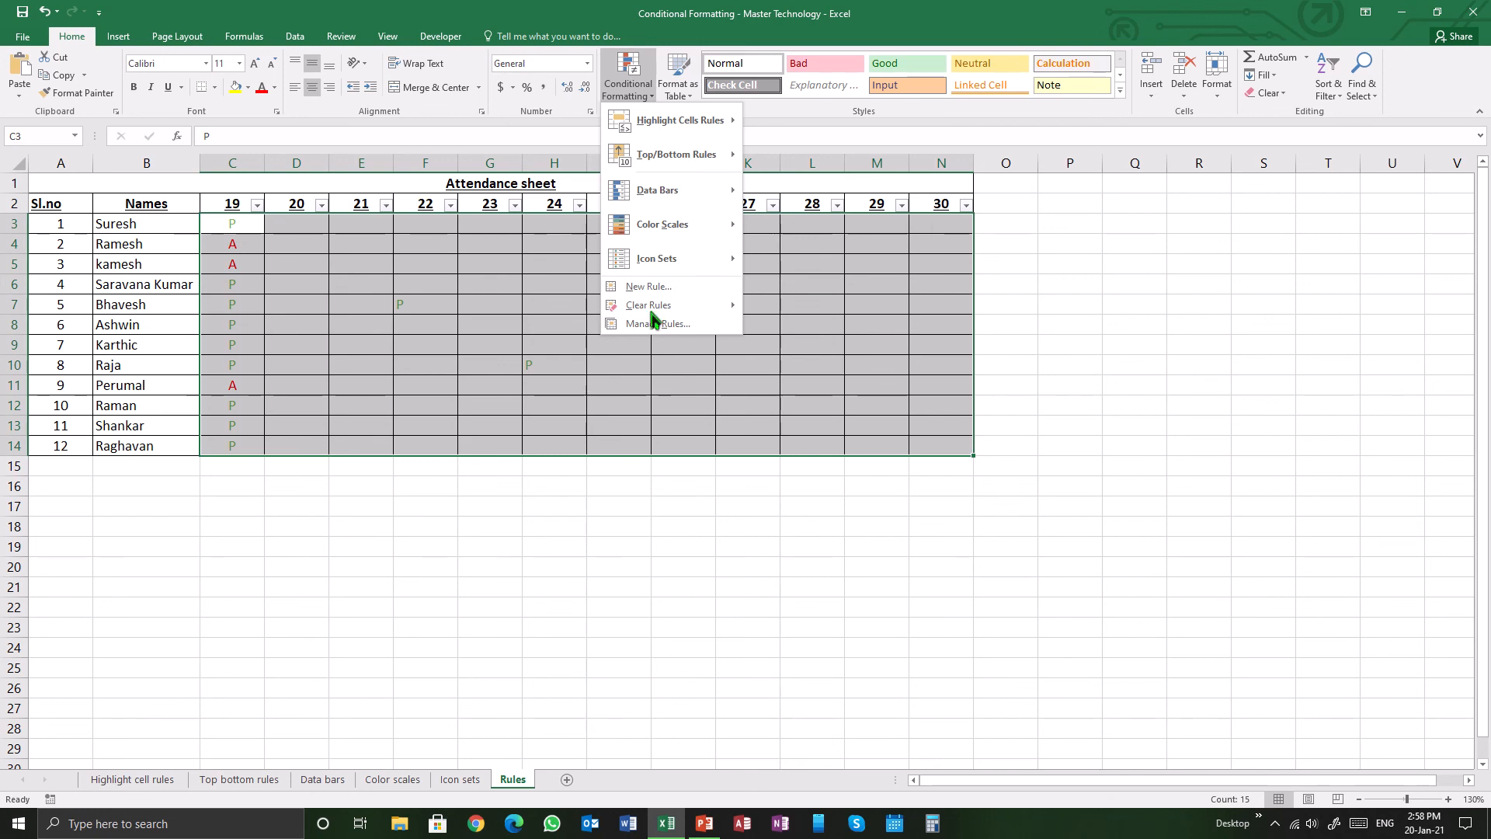
{"action": "mouse_move", "coordinate": [699, 306]}
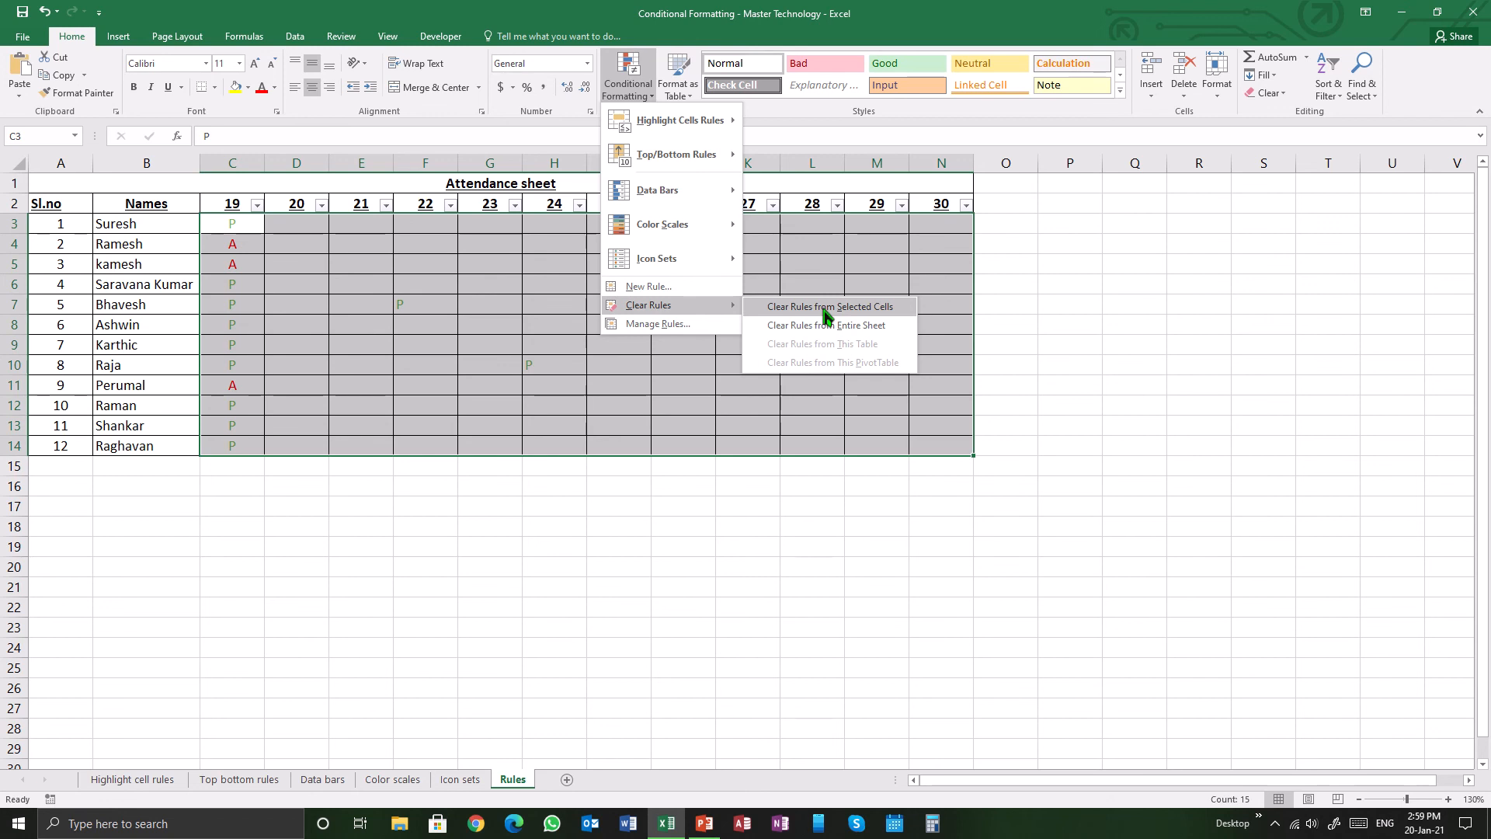
{"action": "left_click", "coordinate": [867, 314]}
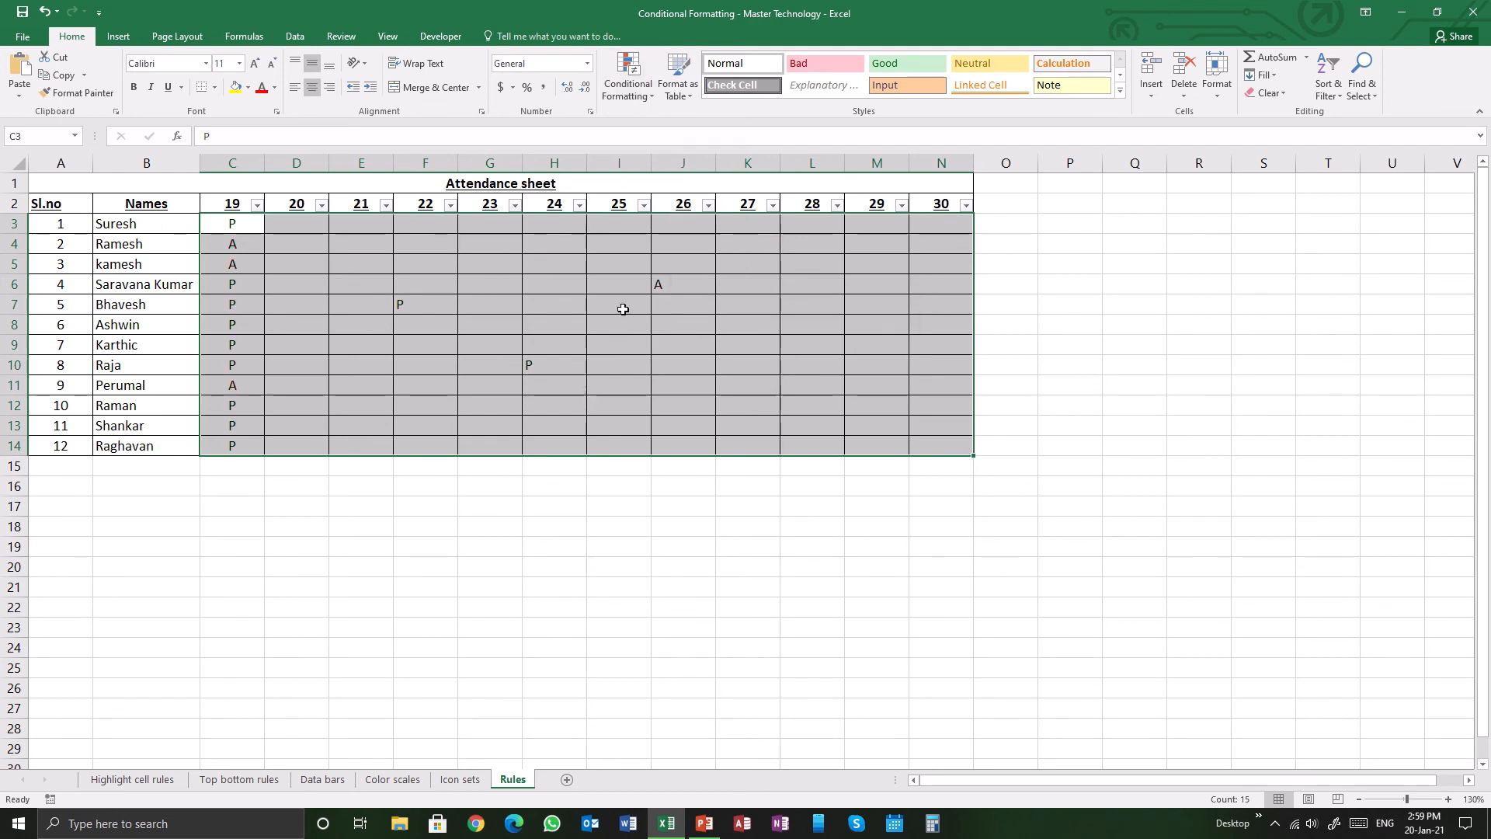
Step: Test the attendance range without its rules by entering P in I7 and A in G5
{"action": "left_click", "coordinate": [399, 306]}
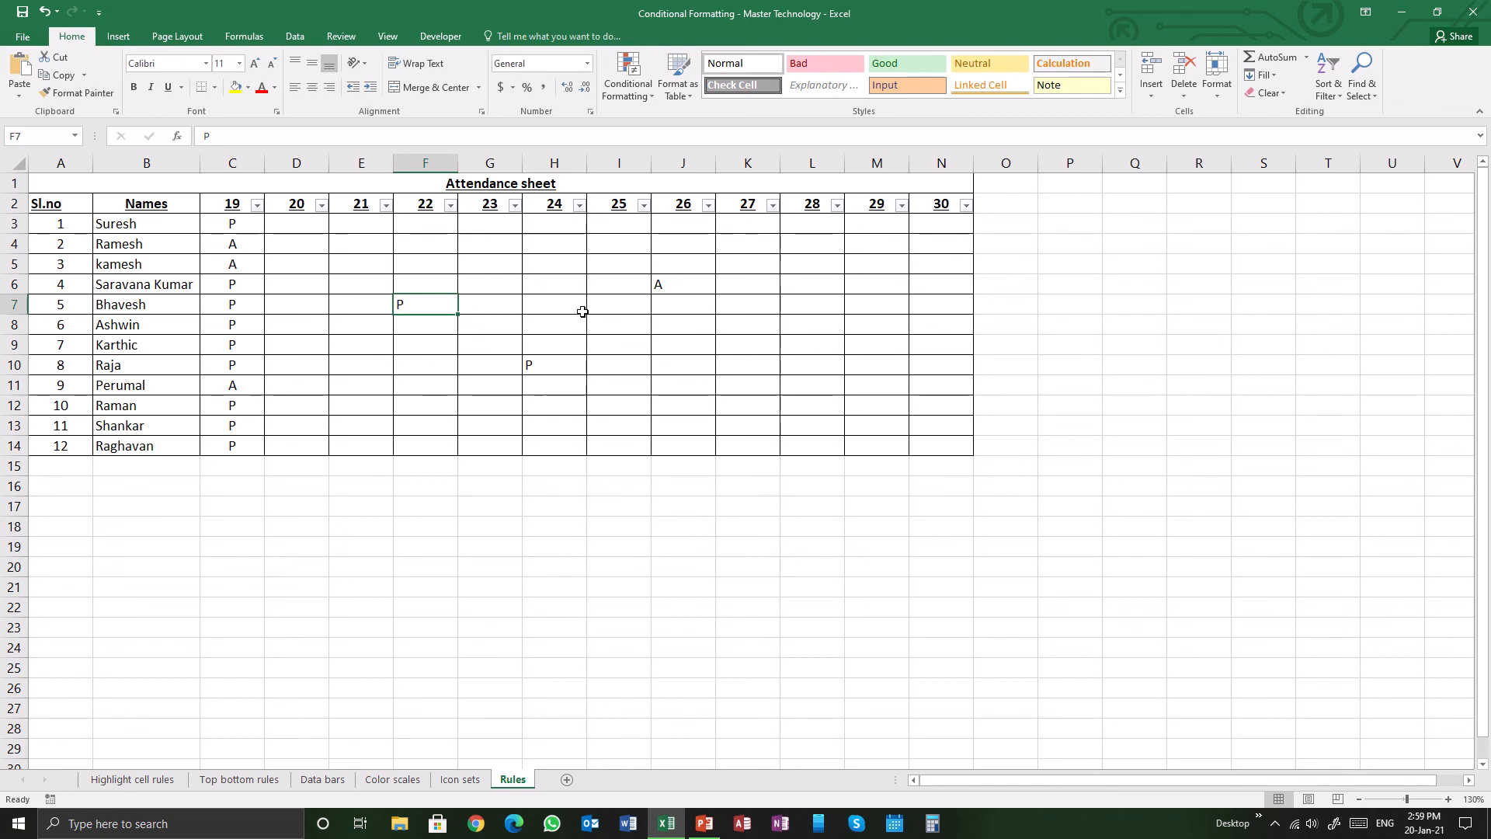
{"action": "left_click", "coordinate": [603, 297]}
{"action": "type", "text": "P"}
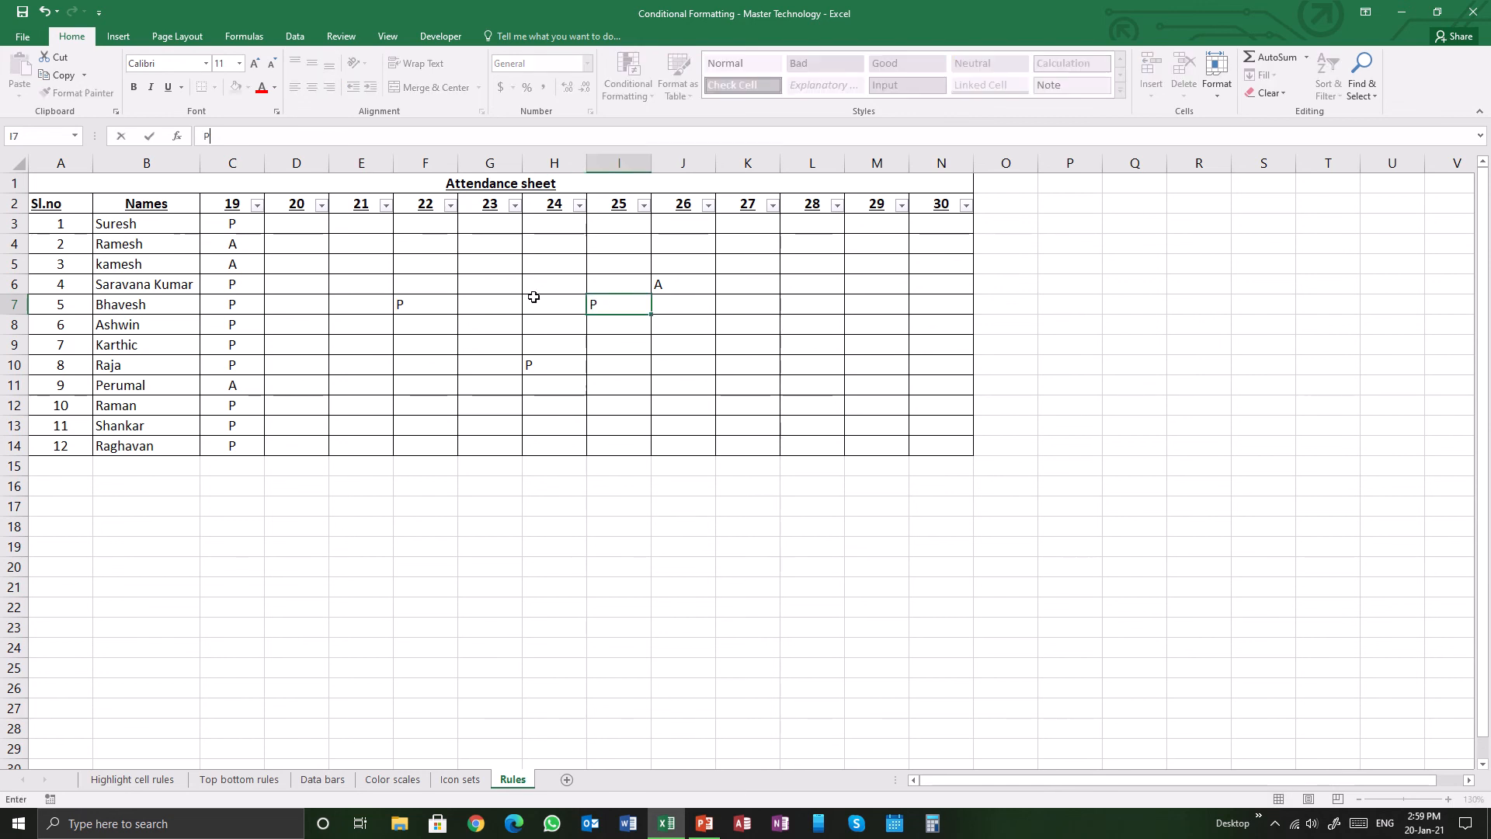
{"action": "left_click", "coordinate": [499, 268]}
{"action": "type", "text": "A"}
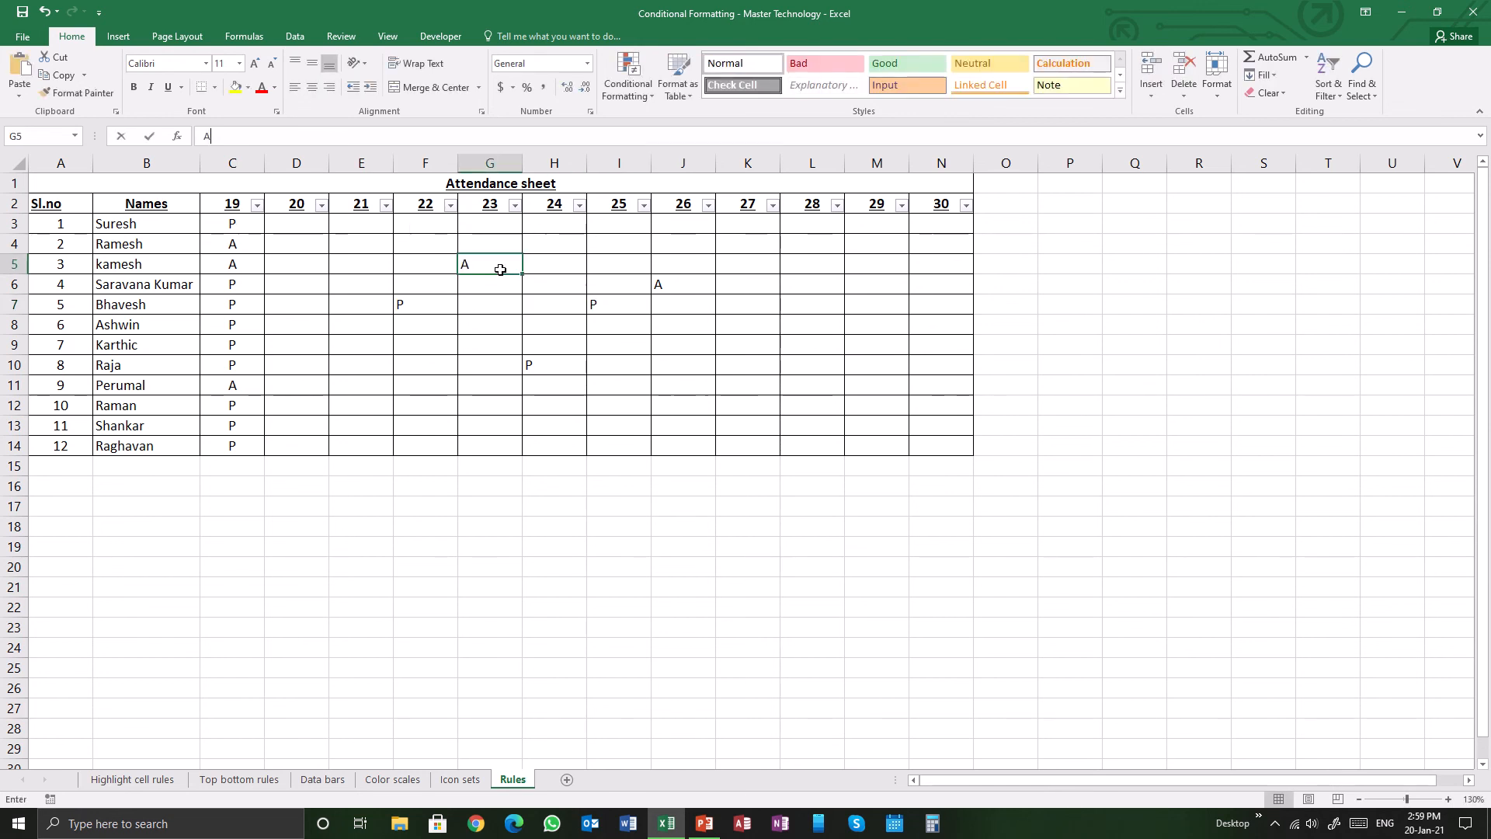
{"action": "left_click", "coordinate": [682, 289]}
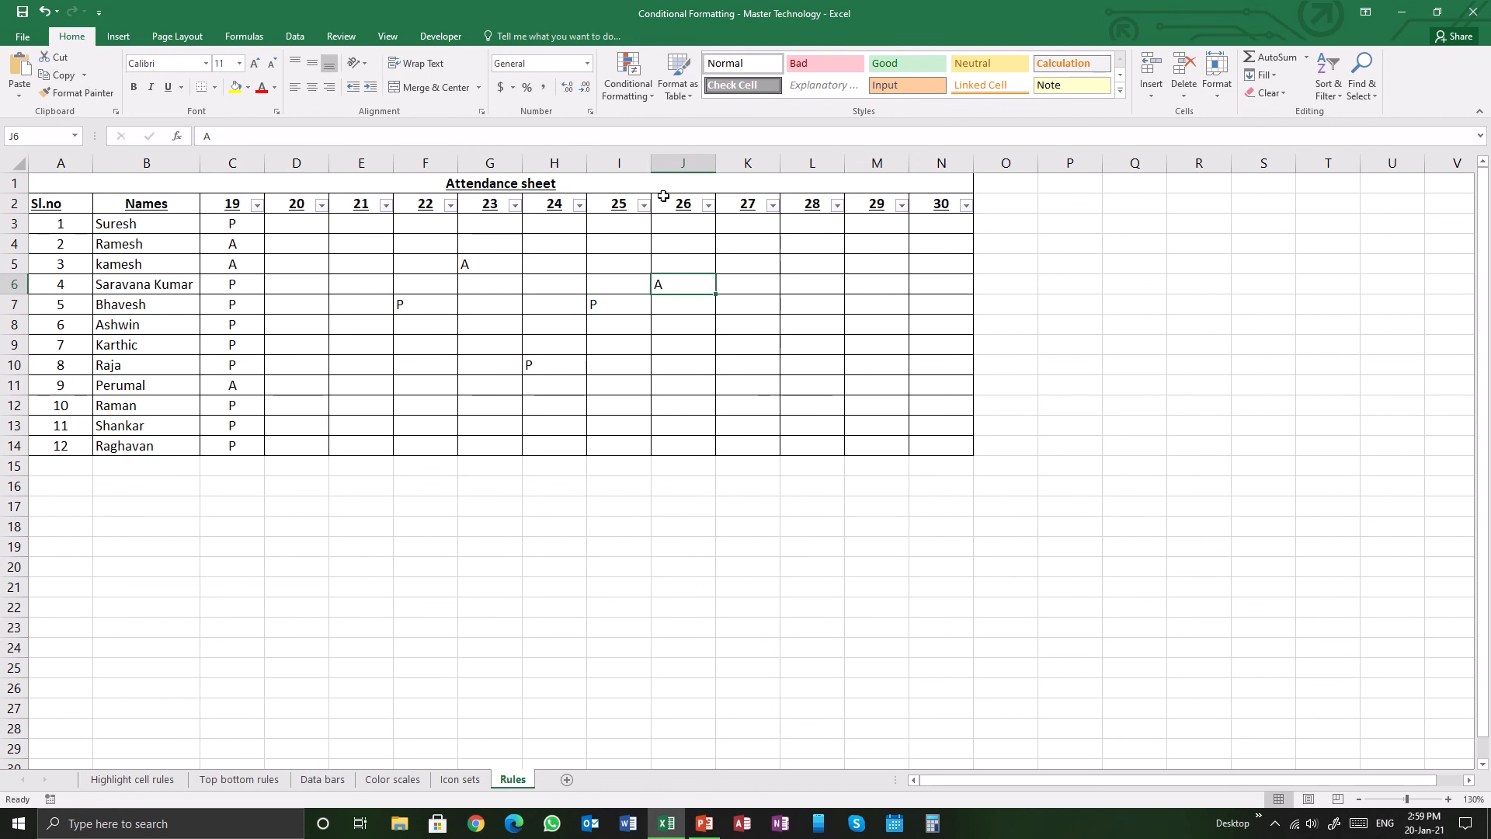
Step: Check the Conditional Formatting Rules Manager for rules on the current selection, and close it
{"action": "left_click", "coordinate": [633, 95]}
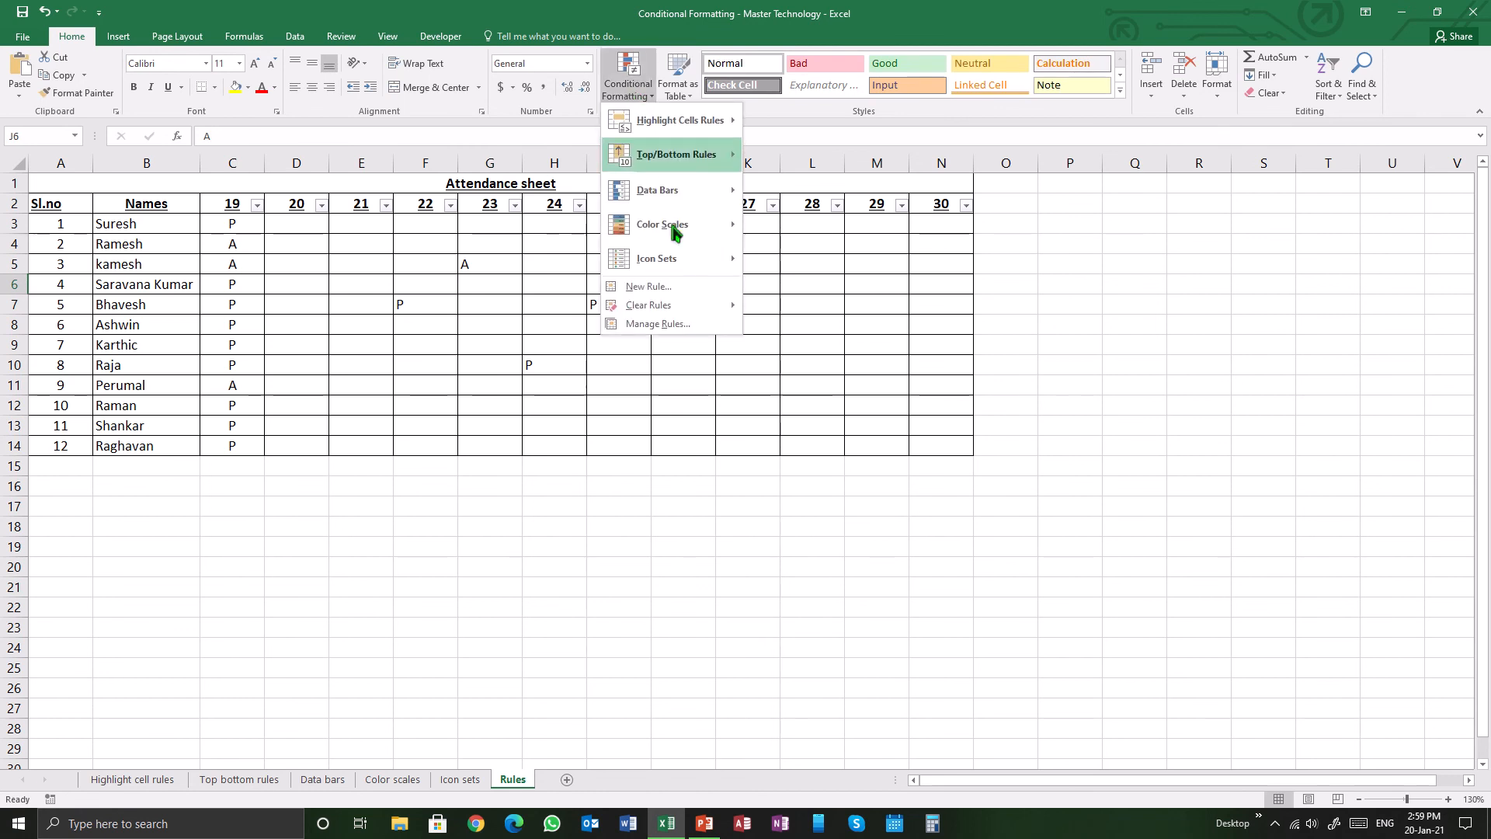
{"action": "left_click", "coordinate": [680, 329]}
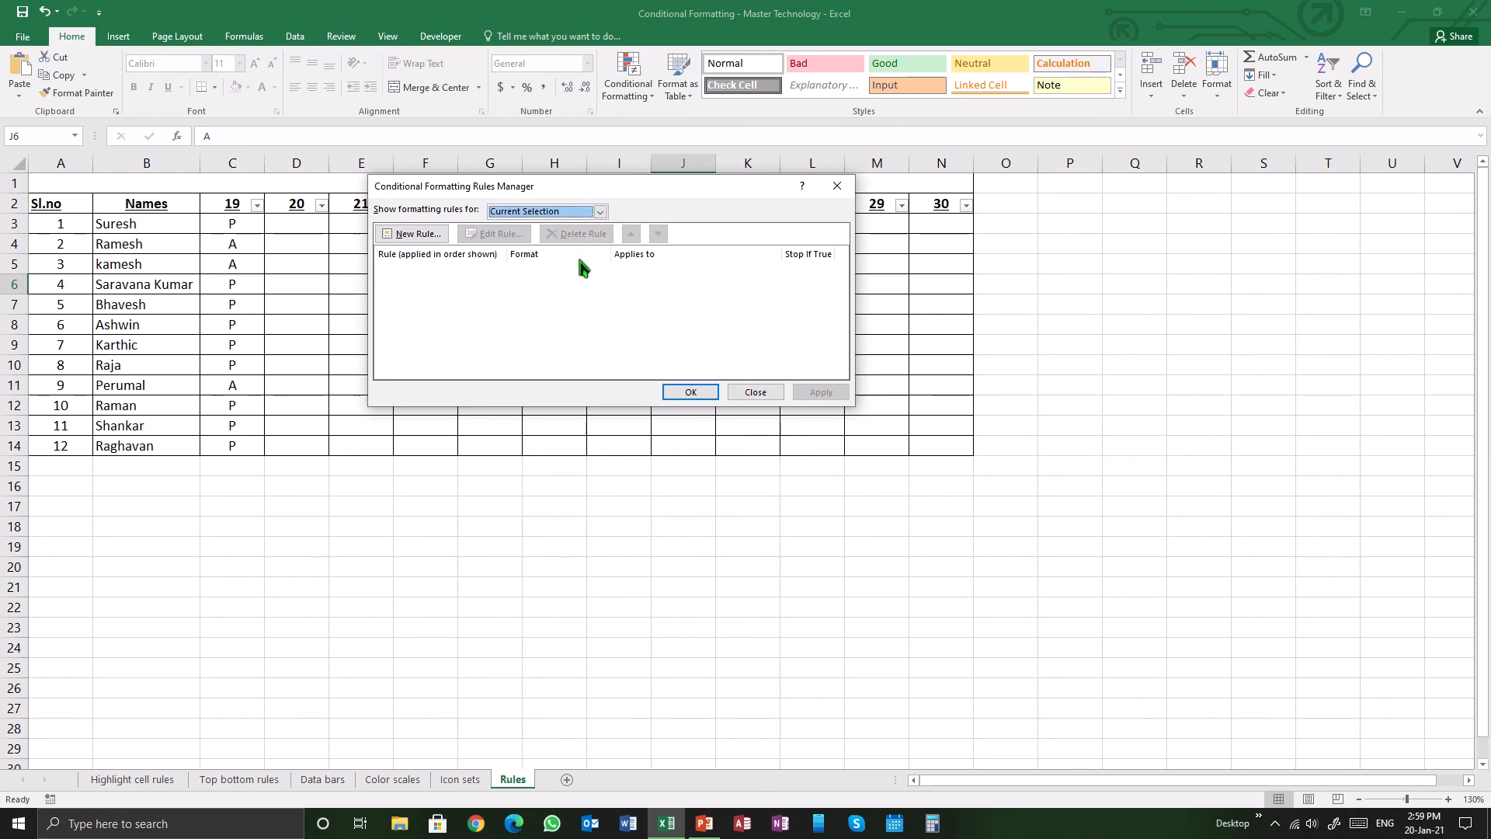
{"action": "left_click", "coordinate": [691, 393]}
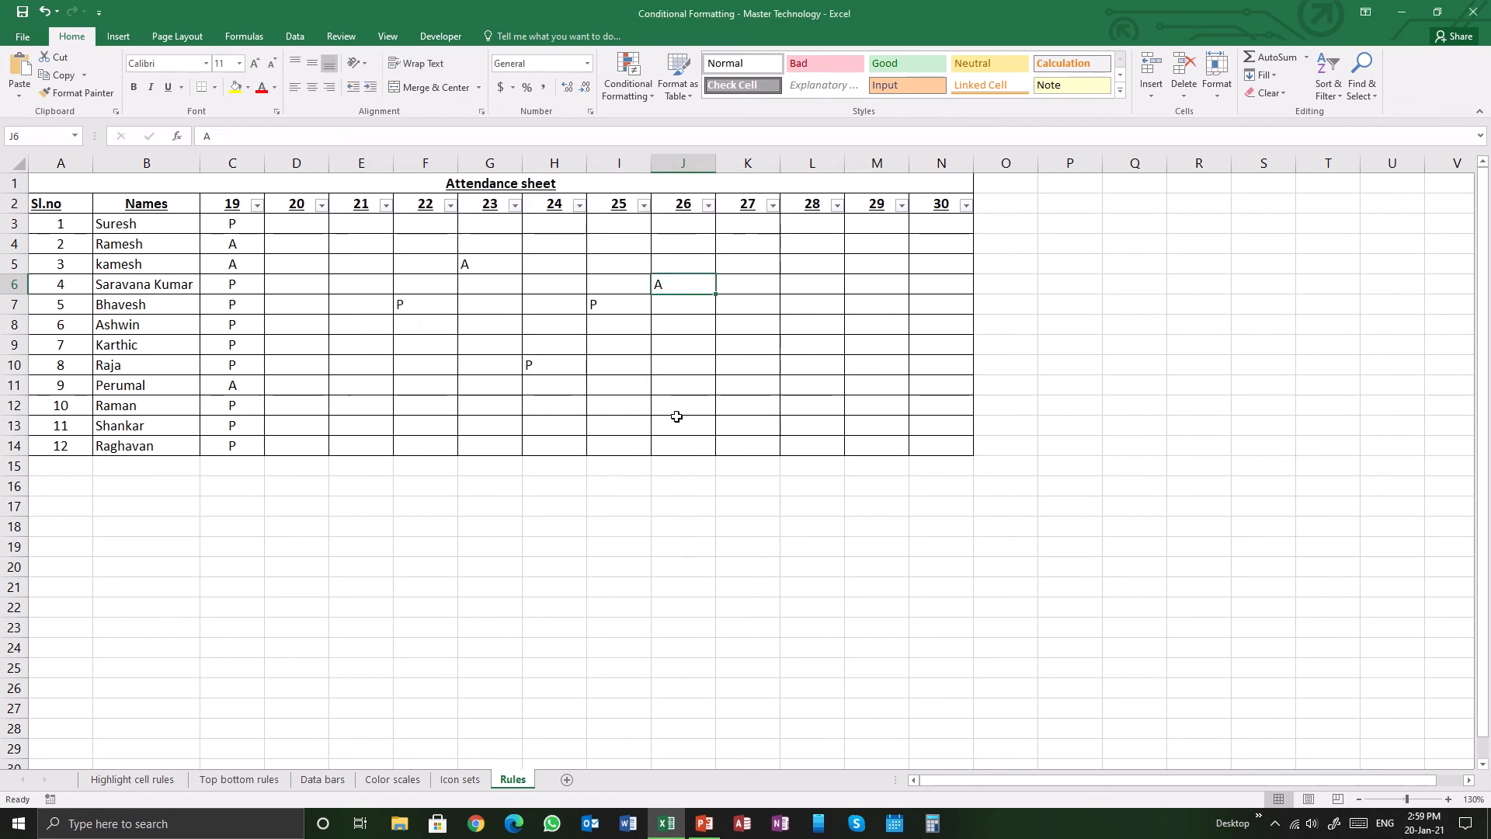
{"action": "mouse_move", "coordinate": [672, 8]}
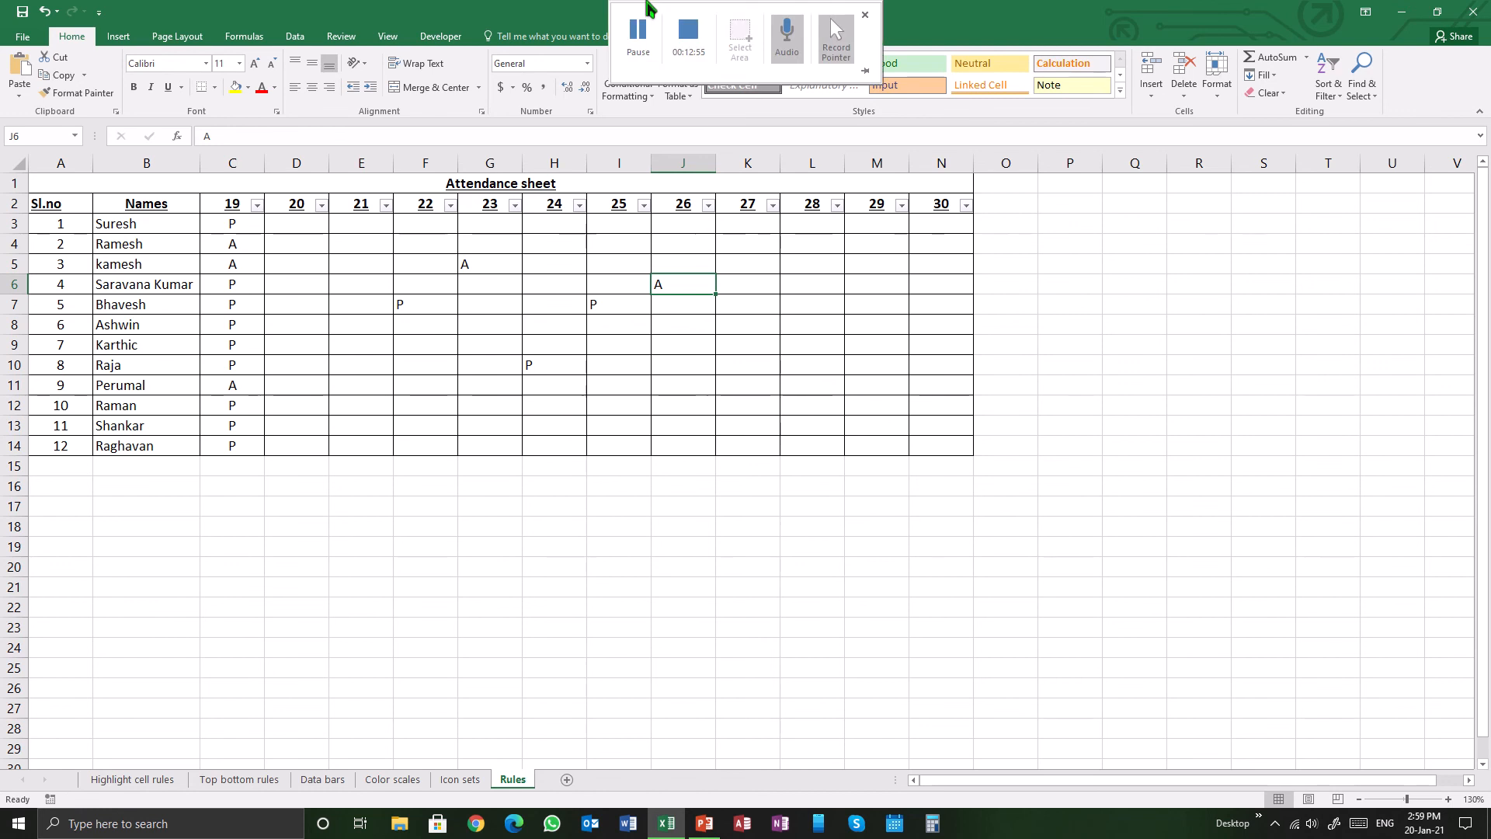